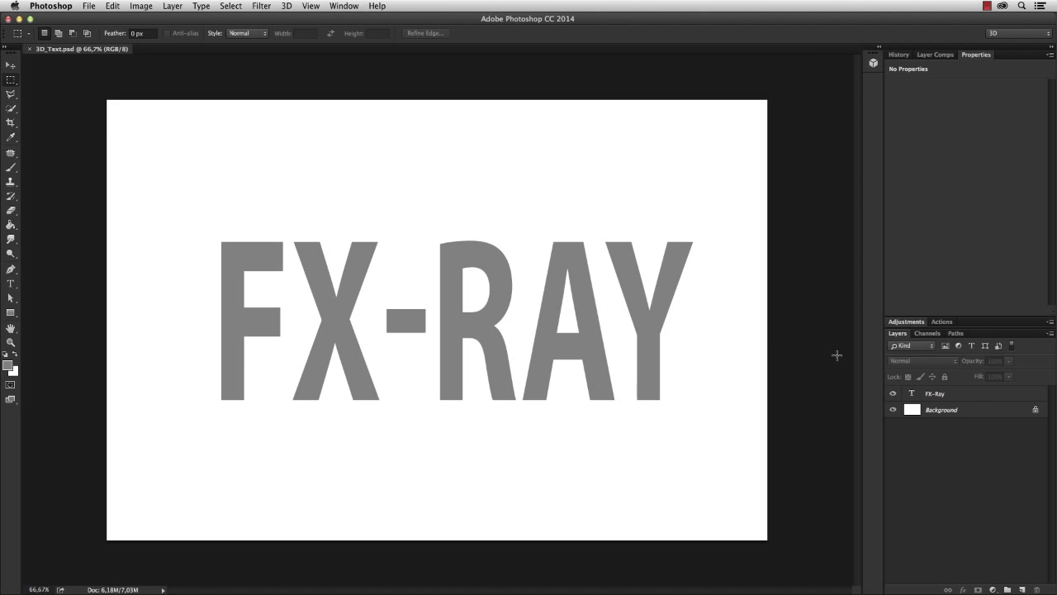
- Select the FX-Ray text layer and show the 3D panel for it
click(975, 397)
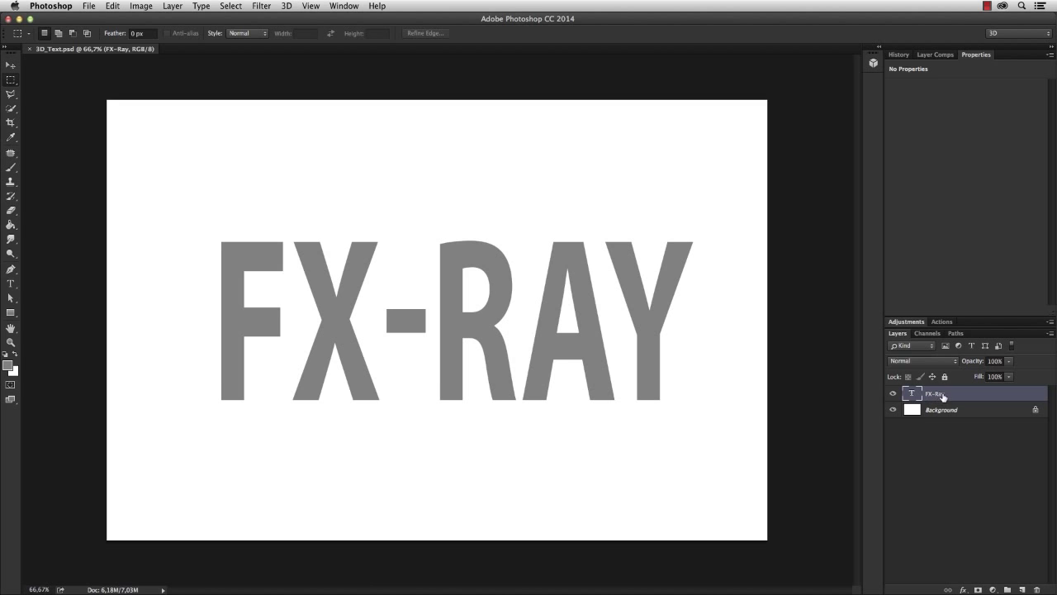
key(t)
click(534, 289)
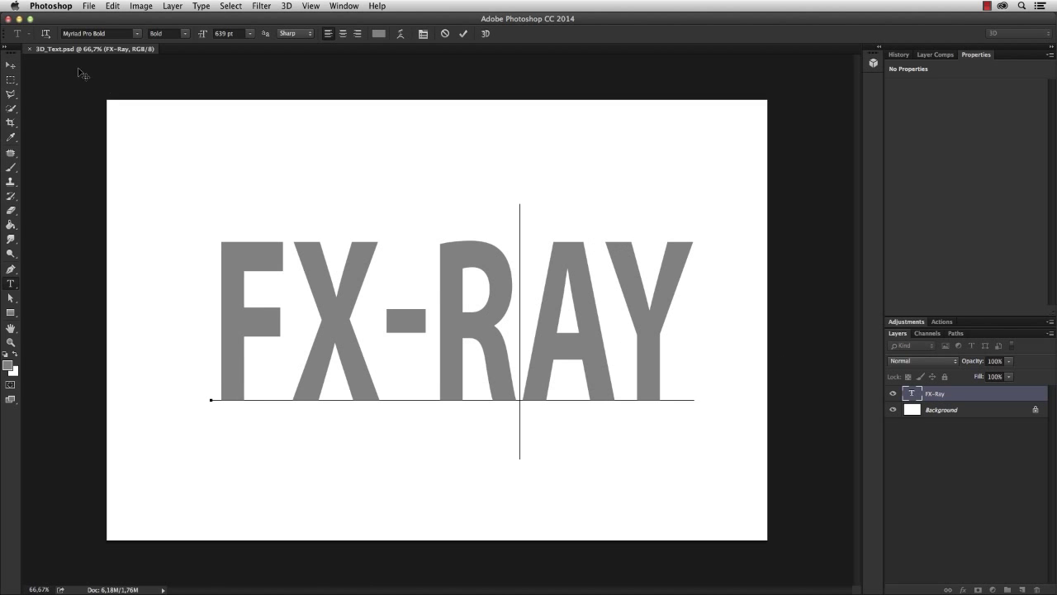
click(12, 64)
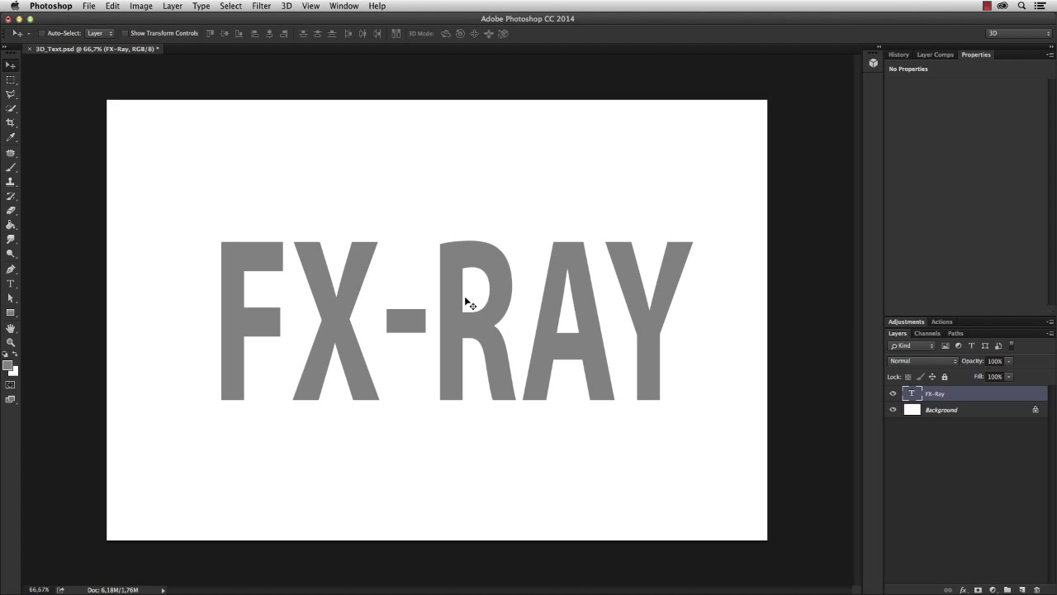
click(359, 5)
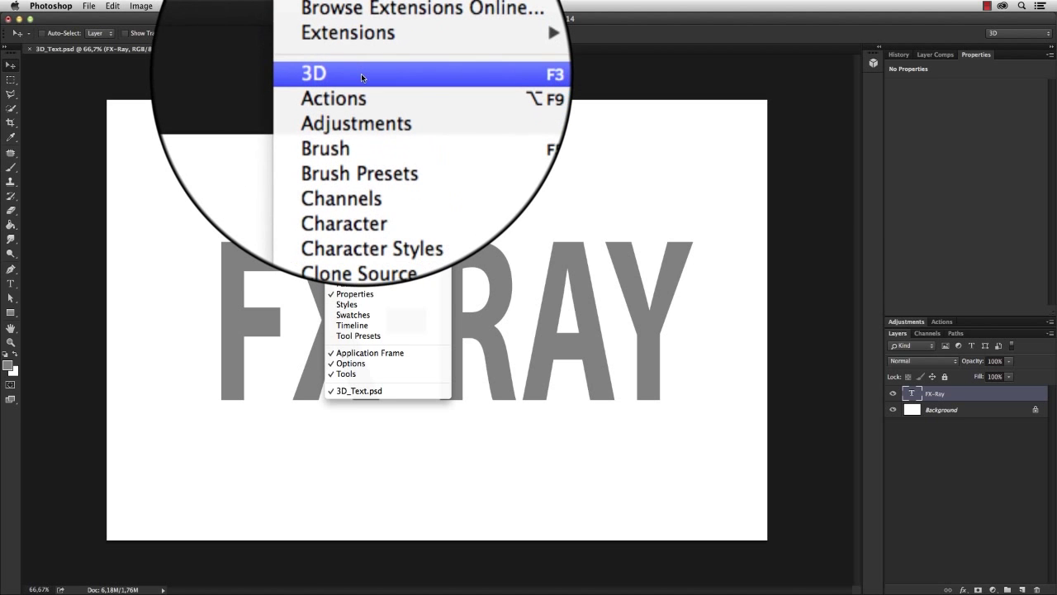
click(364, 74)
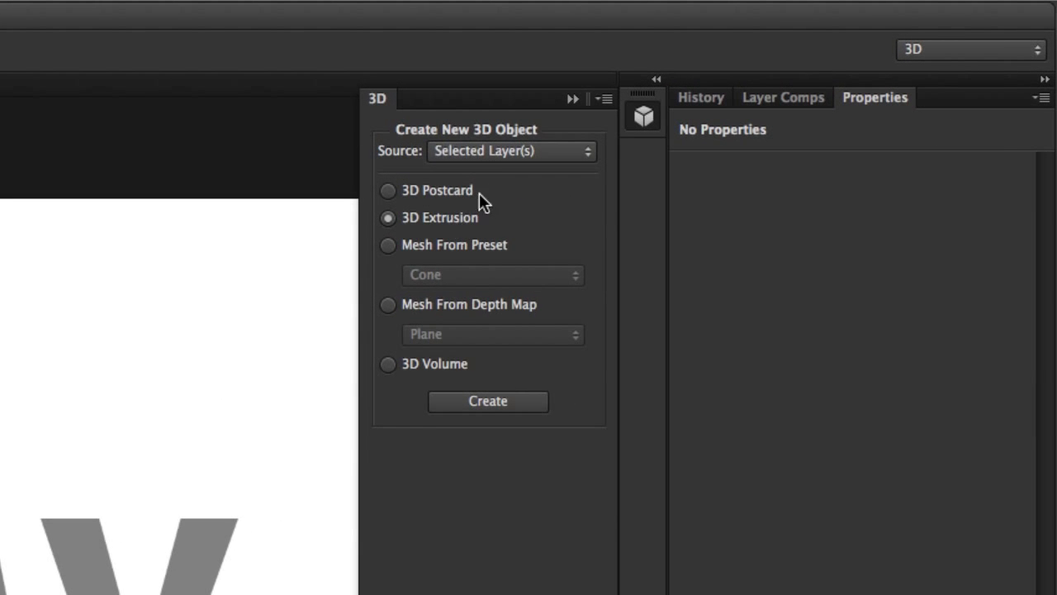
- Review the source choices and the postcard and mesh-preset options for creating a new 3D object
click(453, 151)
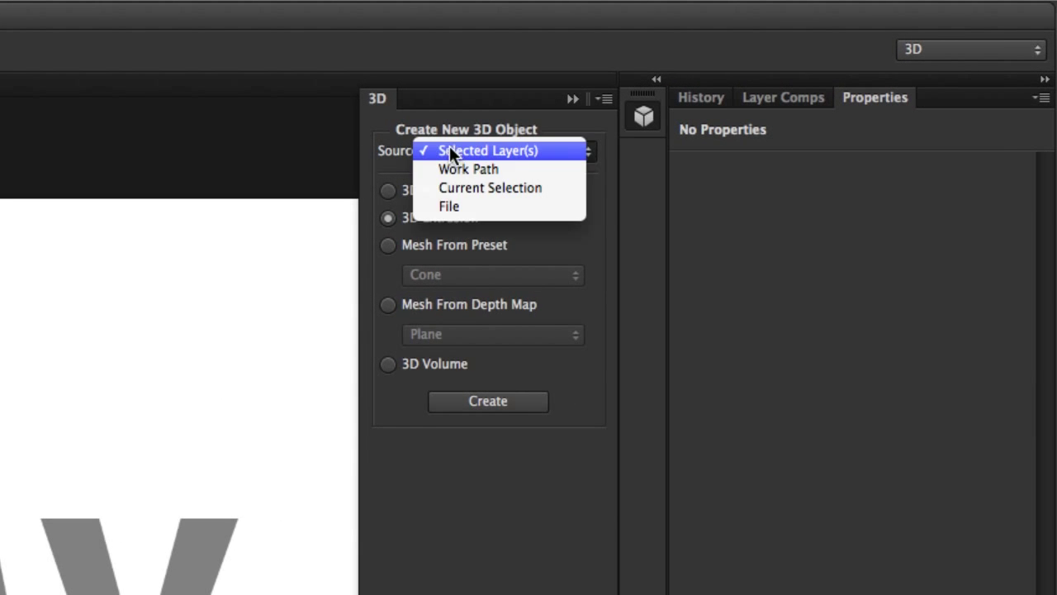
click(514, 151)
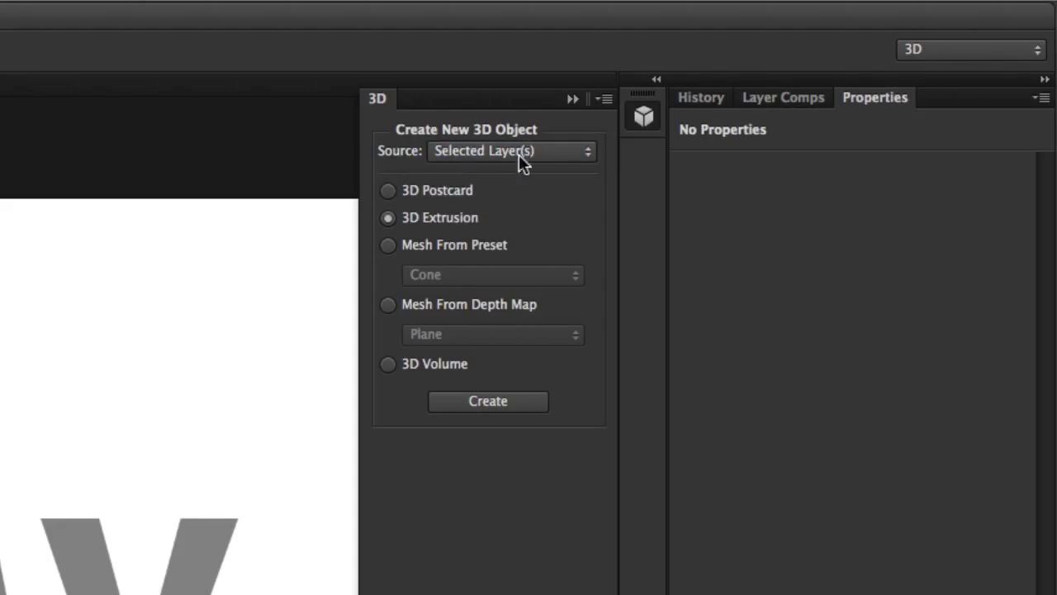
click(455, 191)
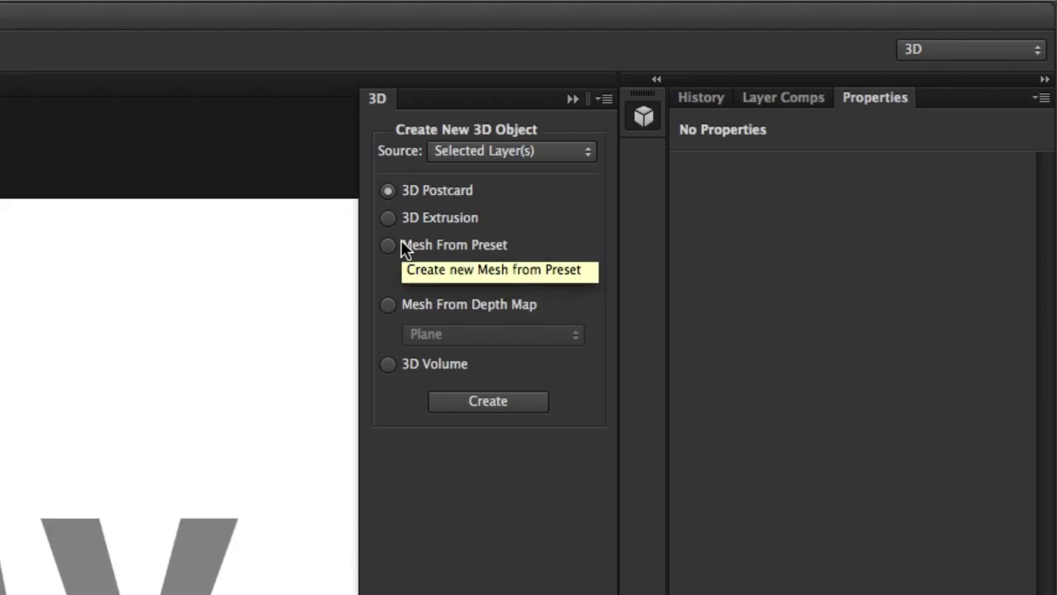
click(467, 248)
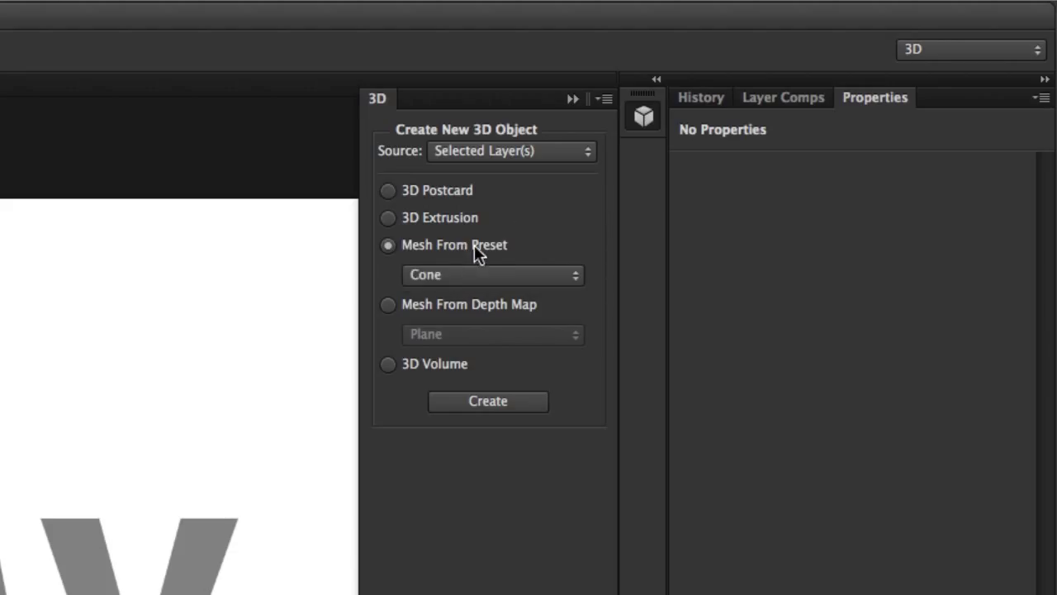
click(492, 276)
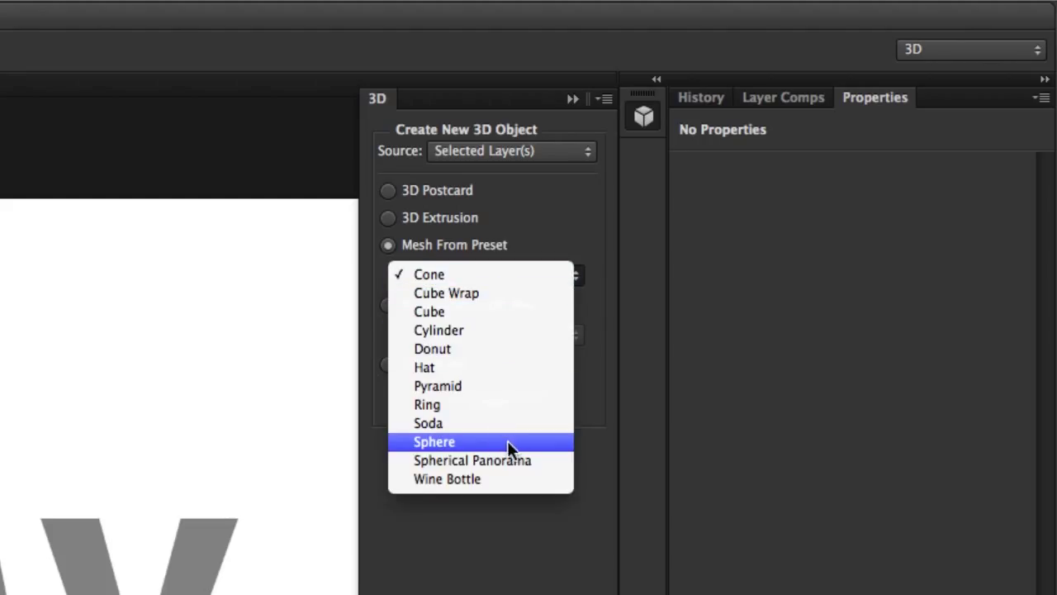
click(561, 230)
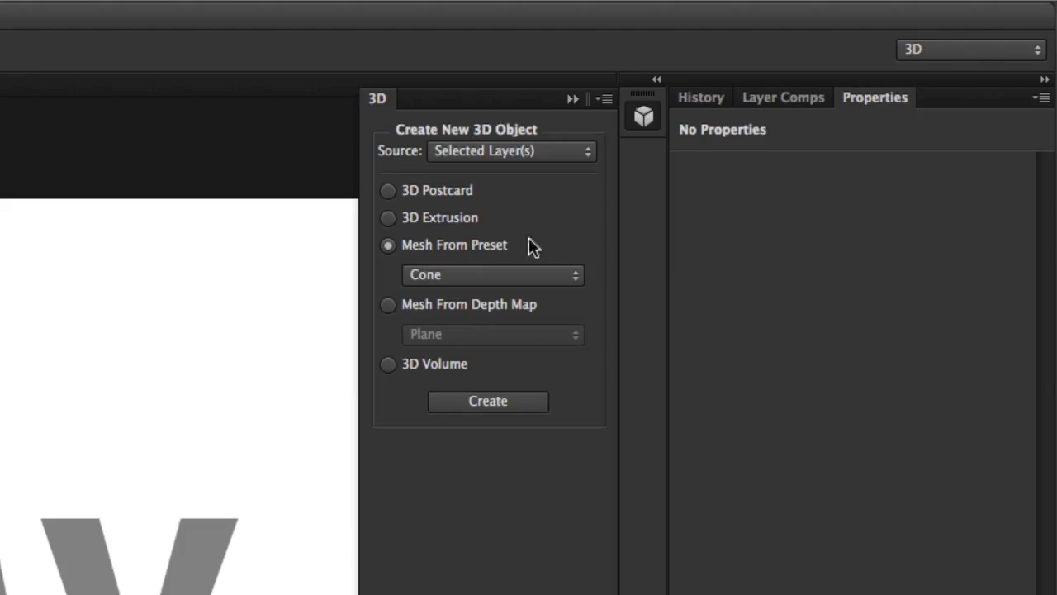
- Create a 3D extrusion from the selected FX-Ray text layer
click(390, 219)
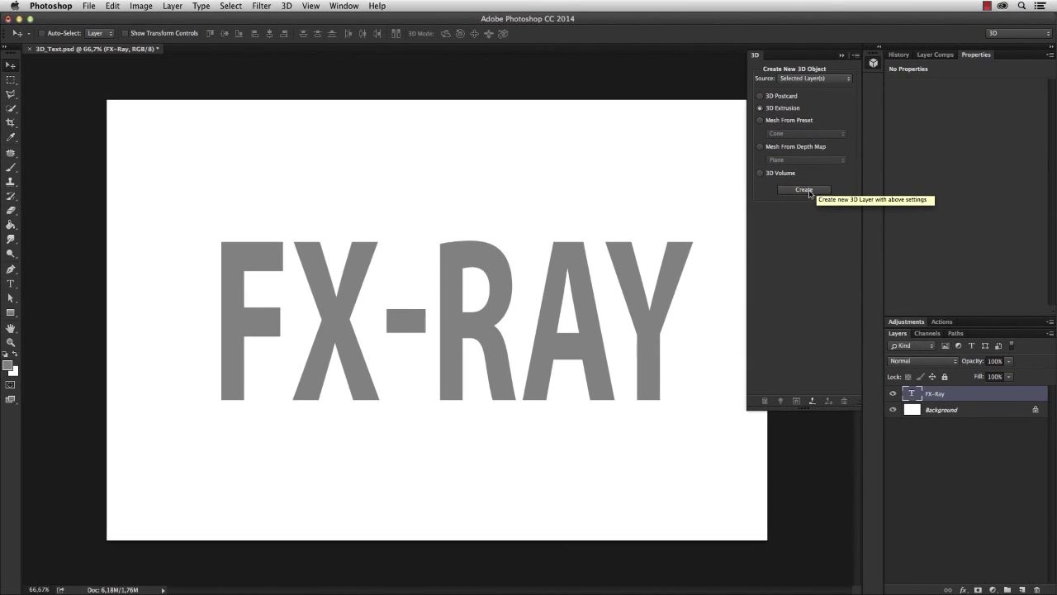
click(525, 401)
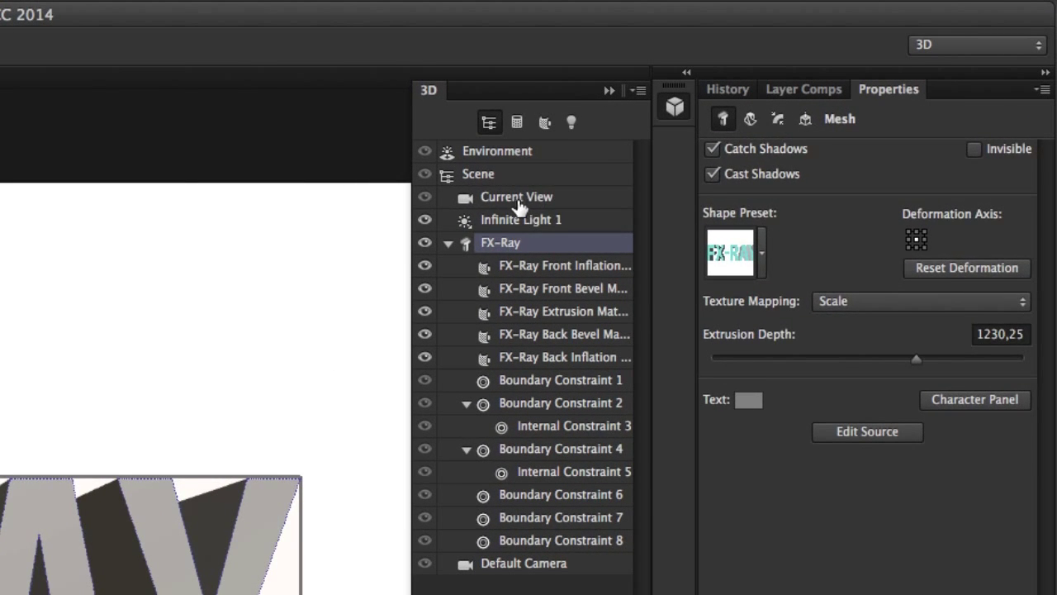
- Collapse the FX-Ray mesh's components and orbit the current camera to a raised three-quarter view of the extruded text
click(519, 203)
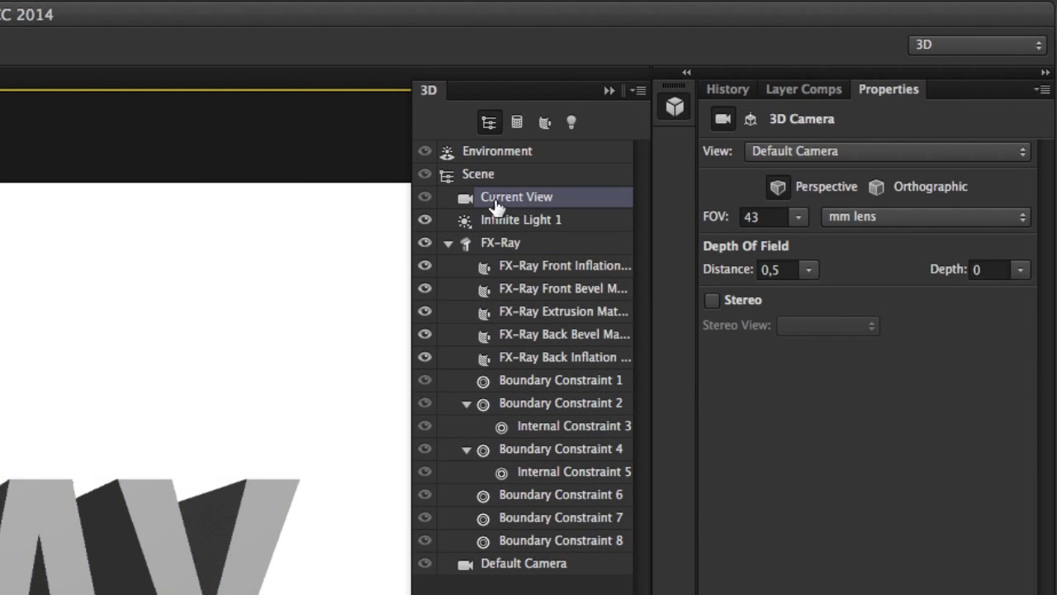
click(447, 243)
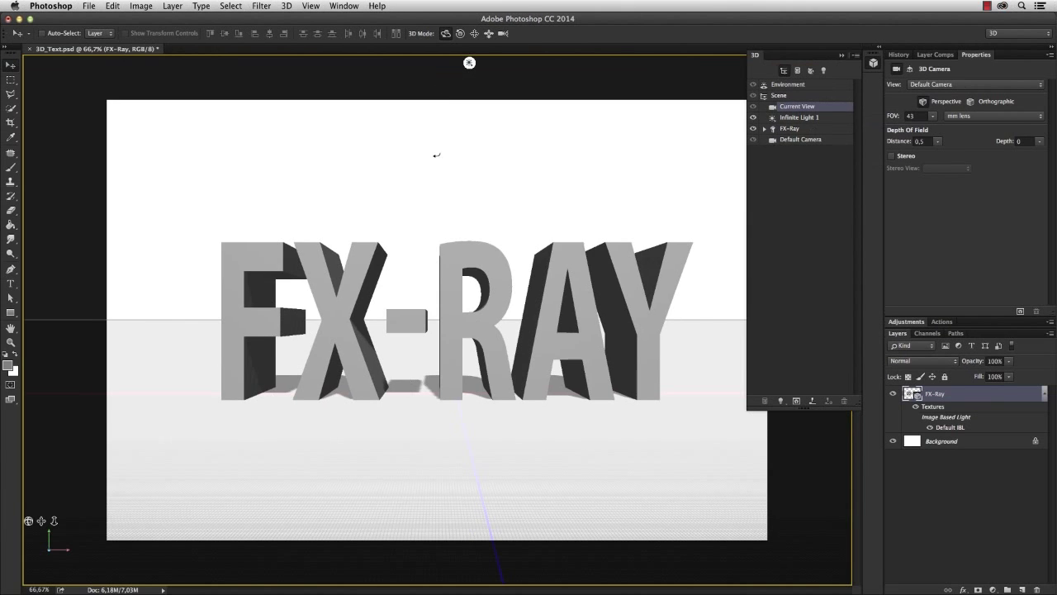
drag(258, 497, 555, 590)
drag(524, 188, 535, 275)
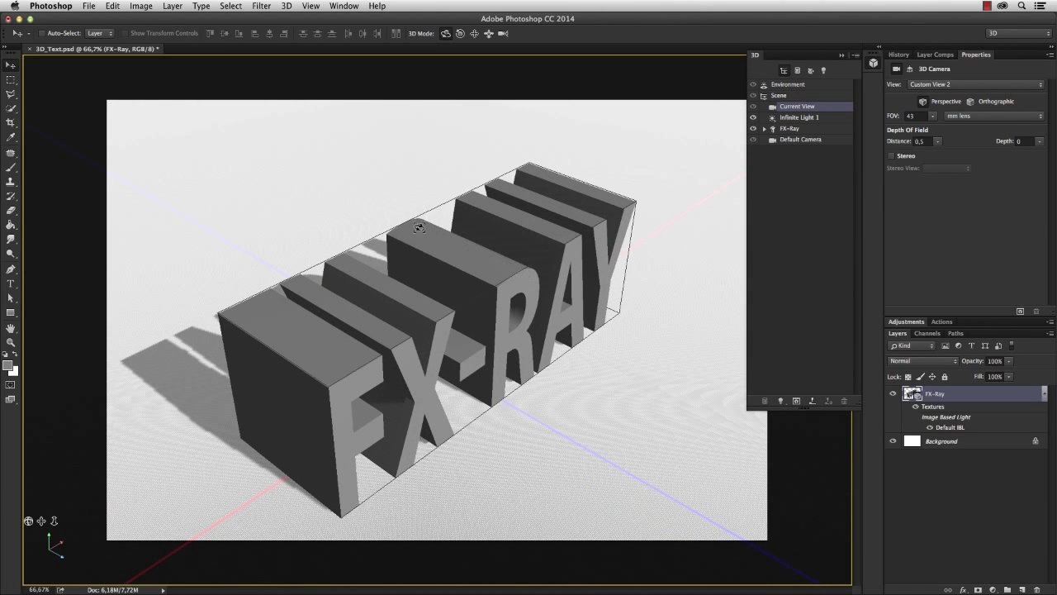
- Set the FX-Ray mesh's extrusion depth to 150 px
click(793, 129)
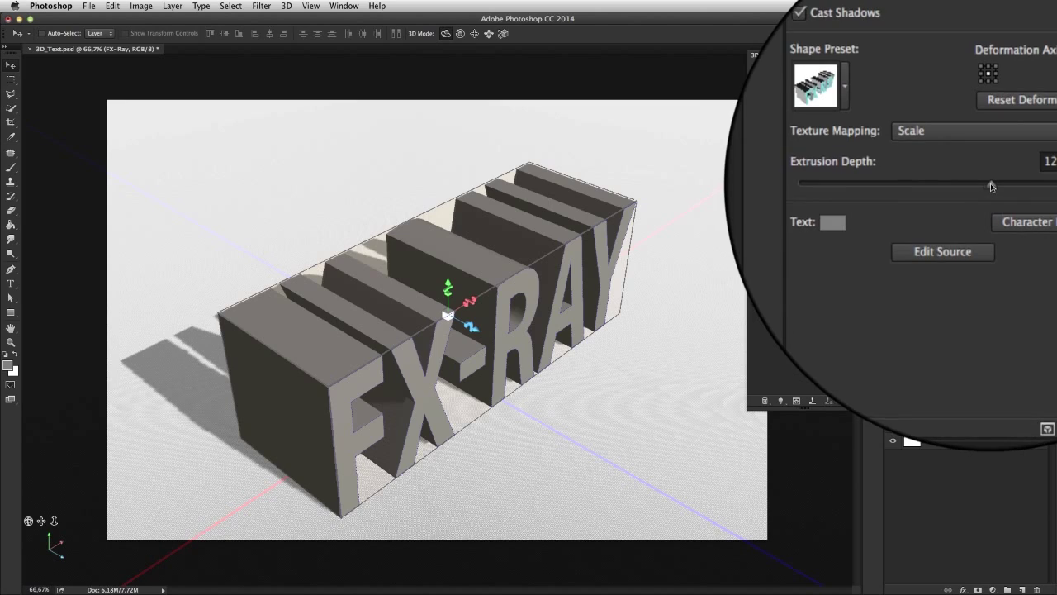
drag(992, 186, 967, 182)
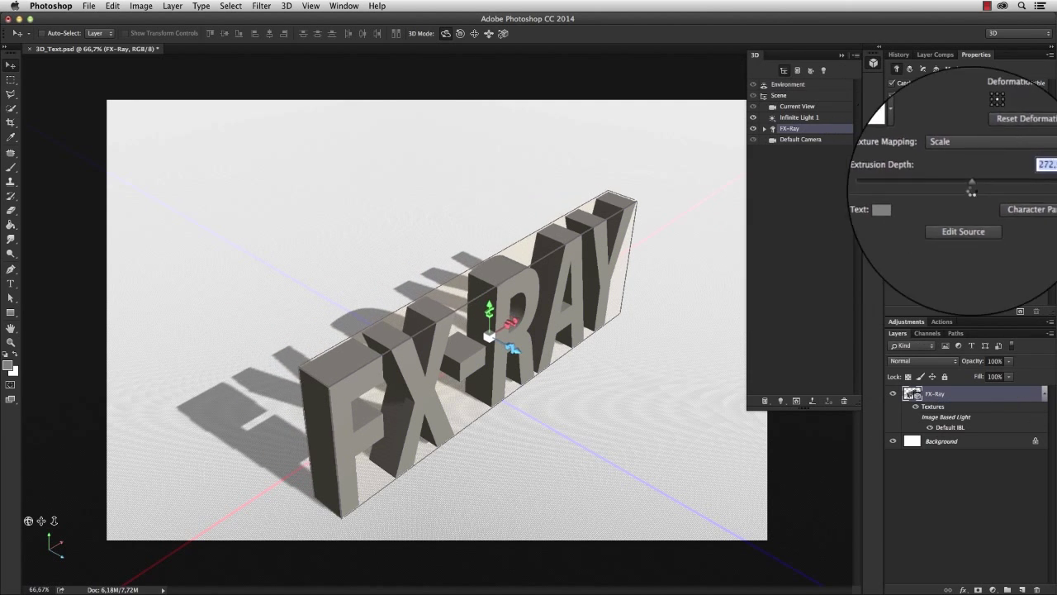
text(150)
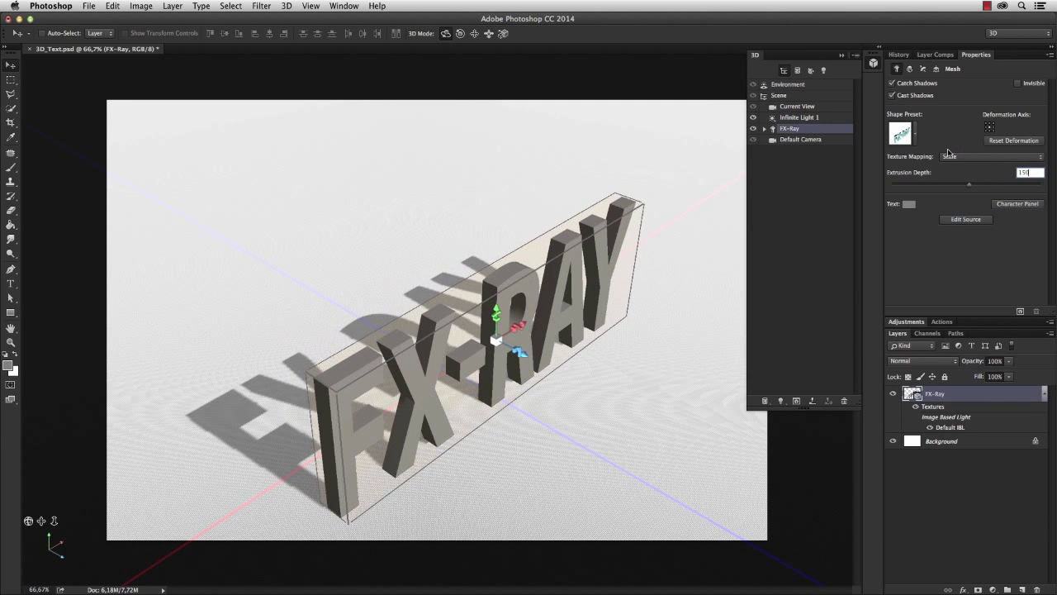
- Orbit the current camera to a lower, more frontal view and enlarge the text on the canvas
click(784, 106)
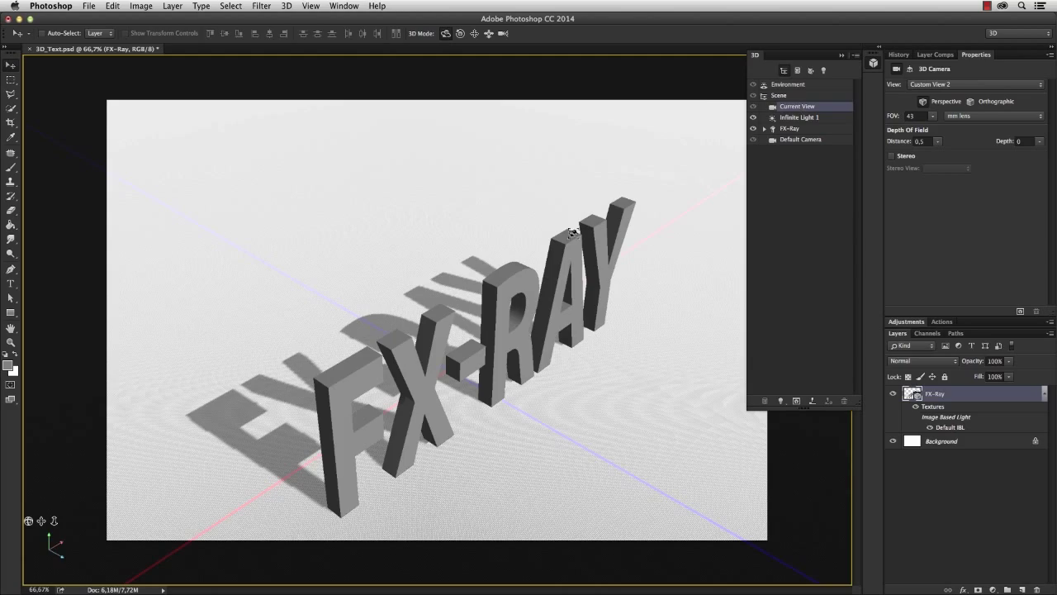
drag(440, 233, 564, 271)
drag(472, 342, 507, 243)
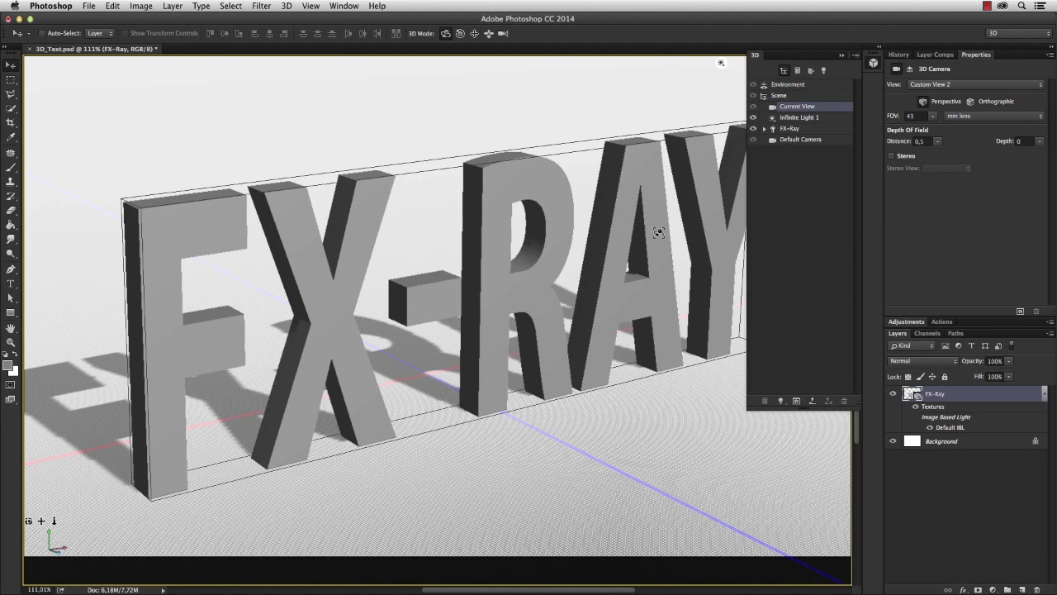
- Try tapering and horizontally bending the FX-Ray mesh with the deform settings, undoing each deformation
click(816, 130)
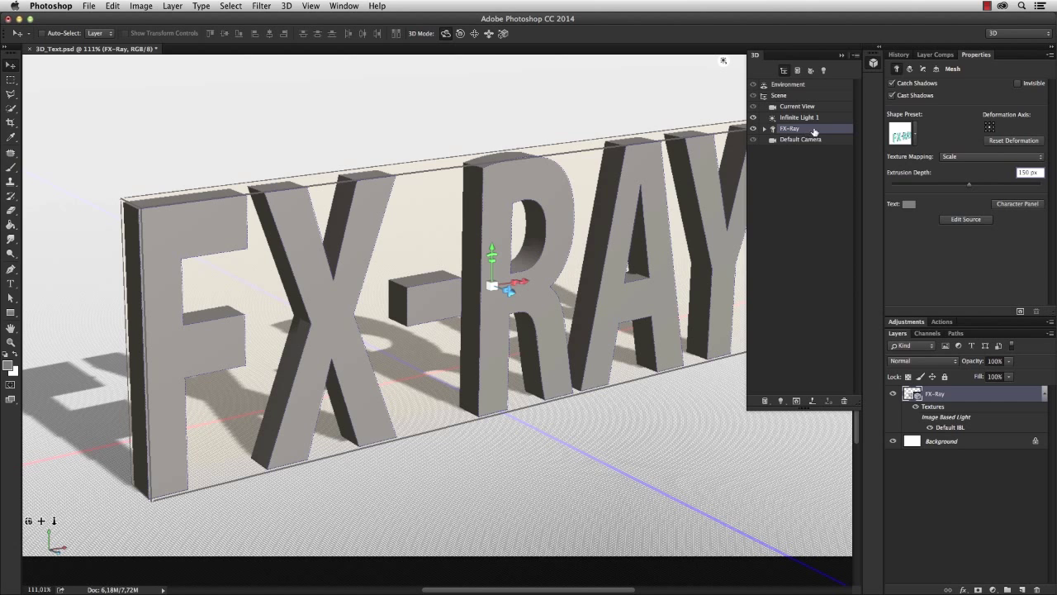
click(909, 69)
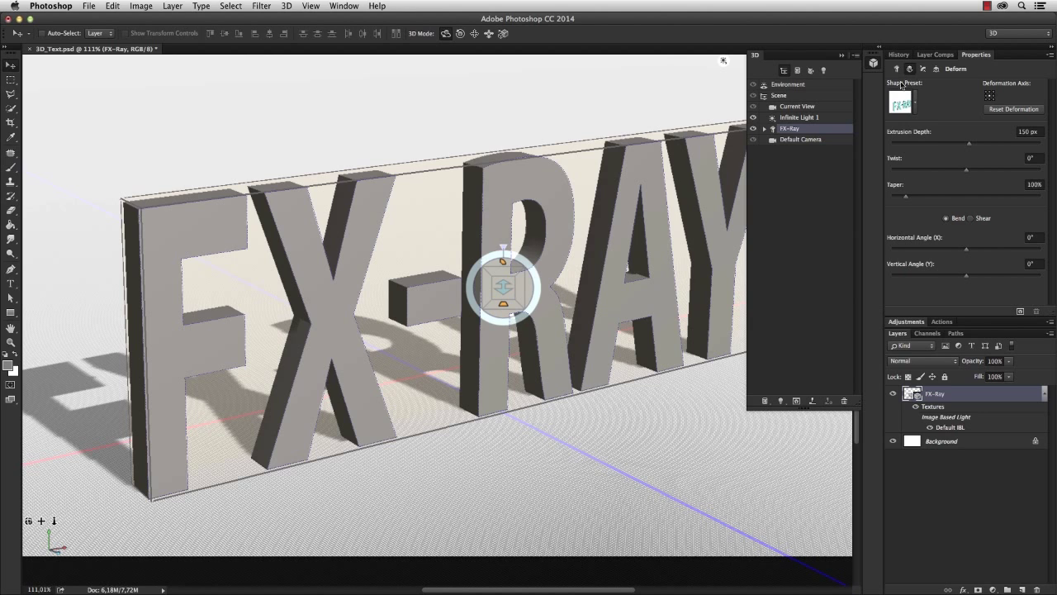
scroll(611, 219, down, 3)
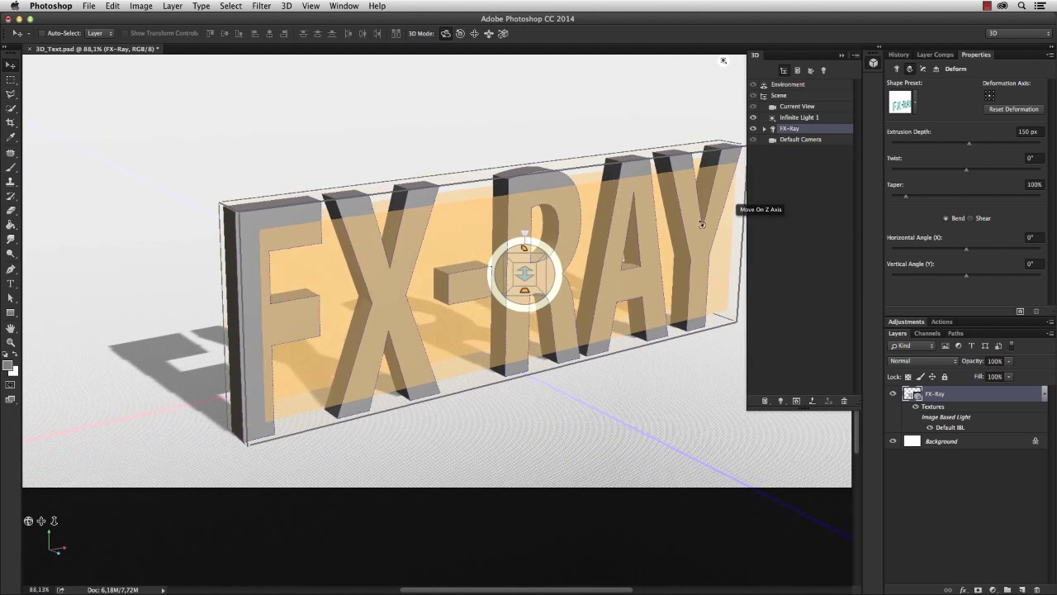
drag(909, 200, 911, 200)
key(super+z)
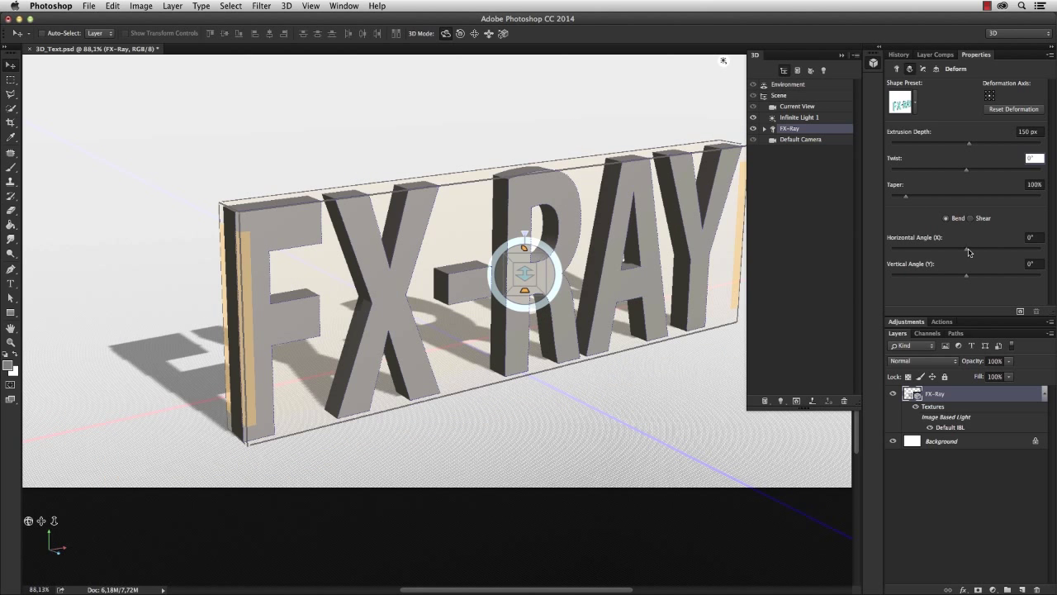
drag(969, 252, 959, 250)
key(super+z)
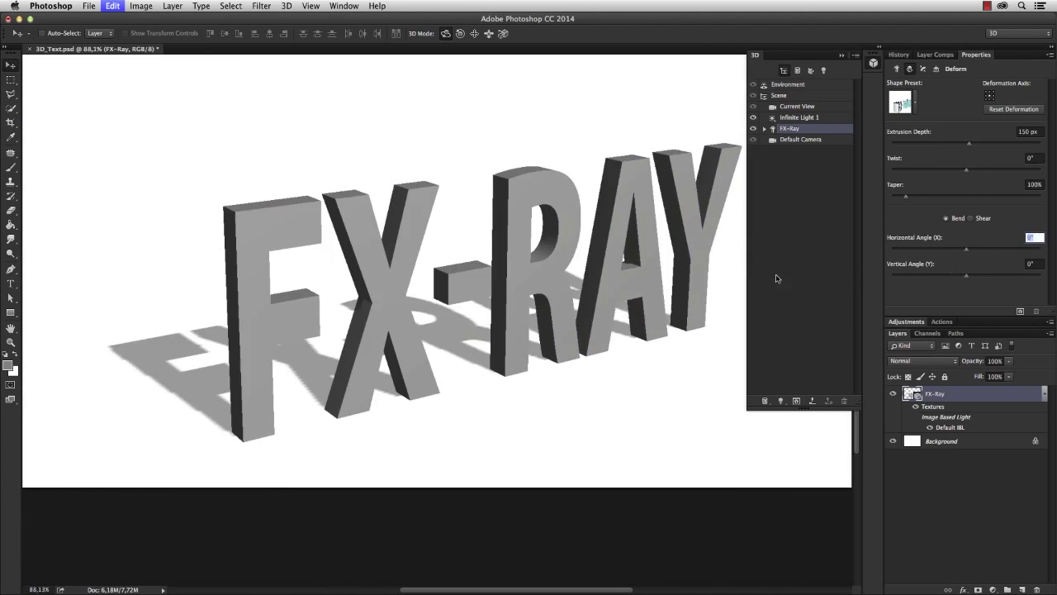
- Give the front cap of the FX-Ray mesh a bevel with a width of 28%
click(696, 263)
drag(609, 243, 503, 255)
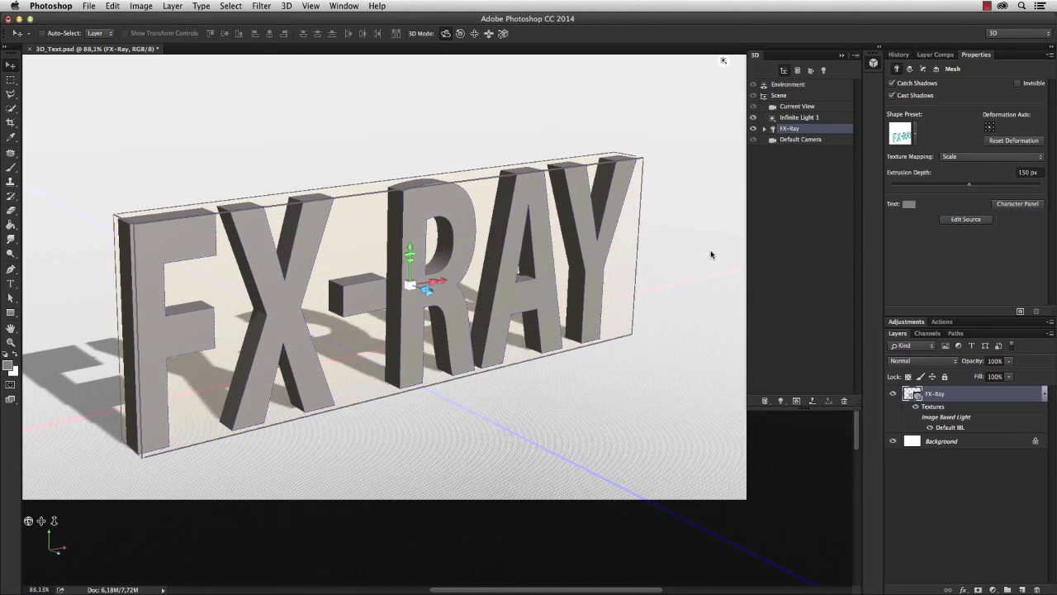
click(923, 69)
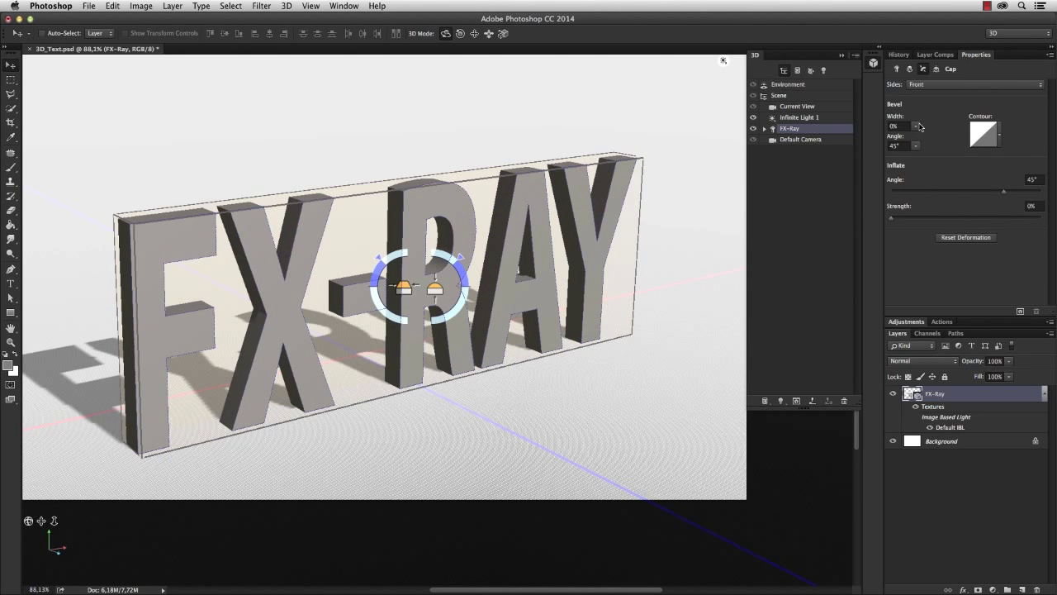
click(916, 127)
drag(918, 139, 939, 138)
- Orbit the current camera around the text to examine its front bevel from the side and at an angle
click(792, 108)
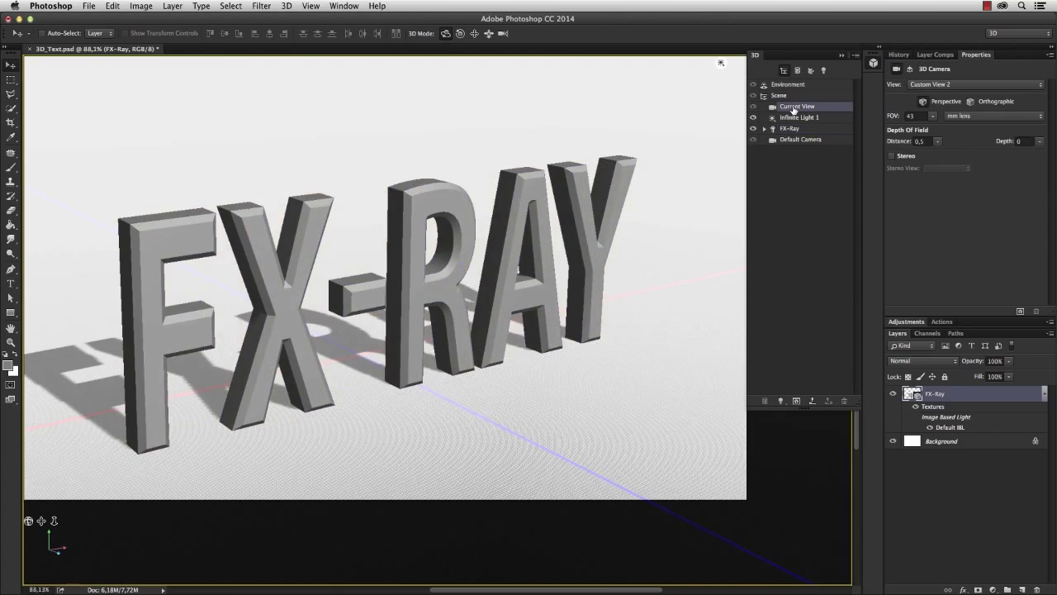
drag(282, 123, 371, 116)
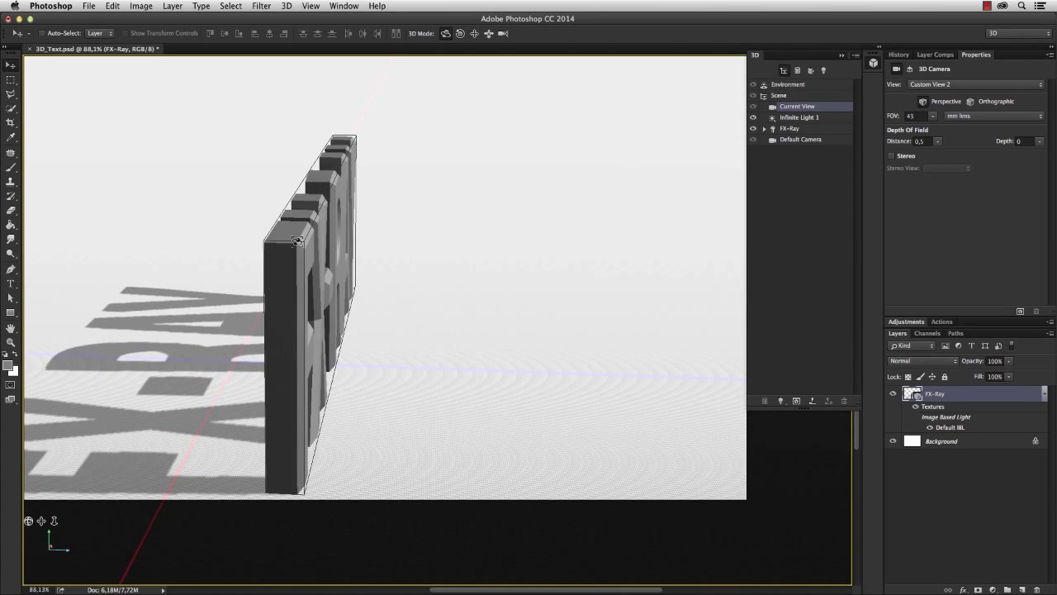
drag(259, 226, 373, 204)
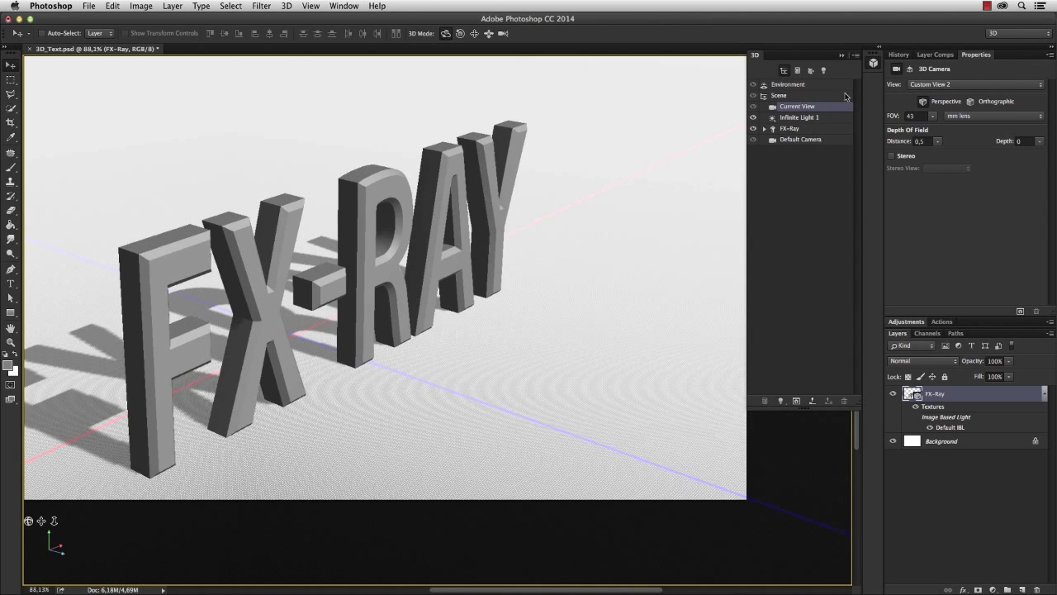
- Try several contour presets on the front bevel of the FX-Ray mesh
click(789, 129)
click(923, 70)
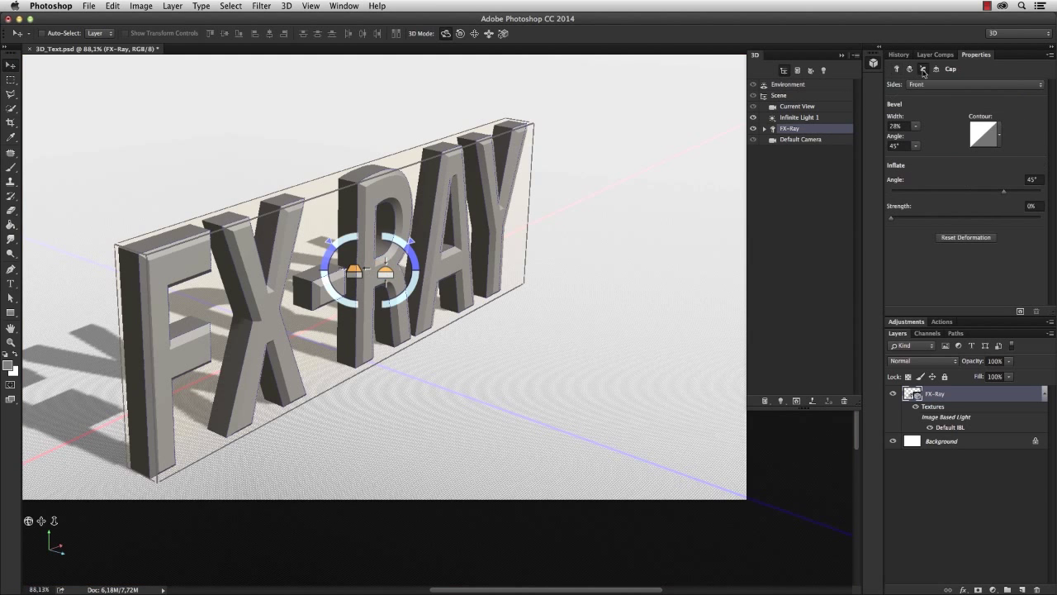
click(999, 135)
click(961, 163)
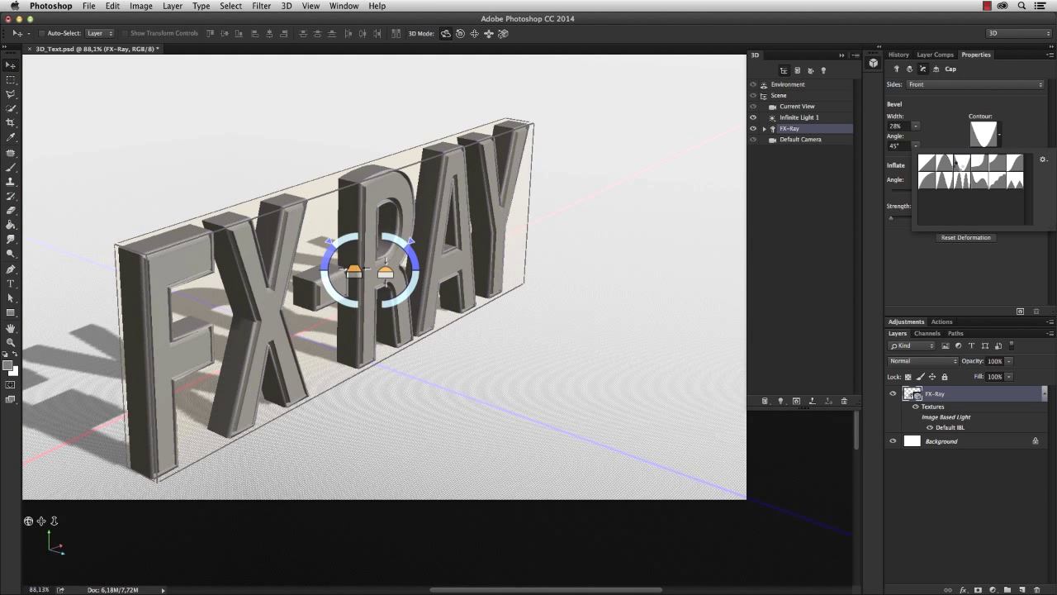
click(947, 180)
click(960, 182)
click(977, 183)
click(996, 182)
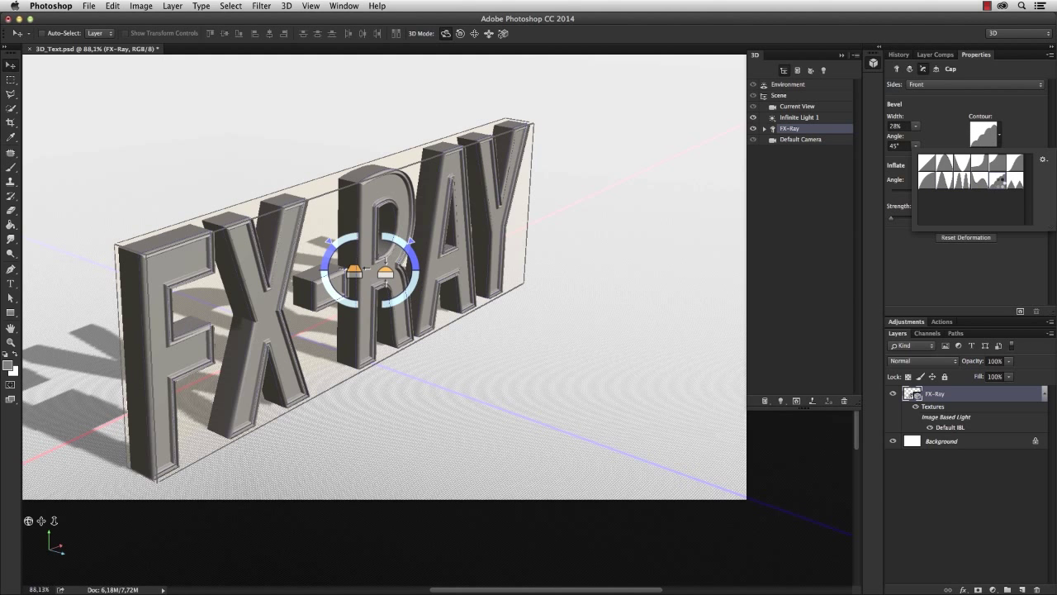
- Return the front bevel to the linear contour and set its width to 0%
click(931, 168)
click(915, 125)
drag(915, 136, 892, 136)
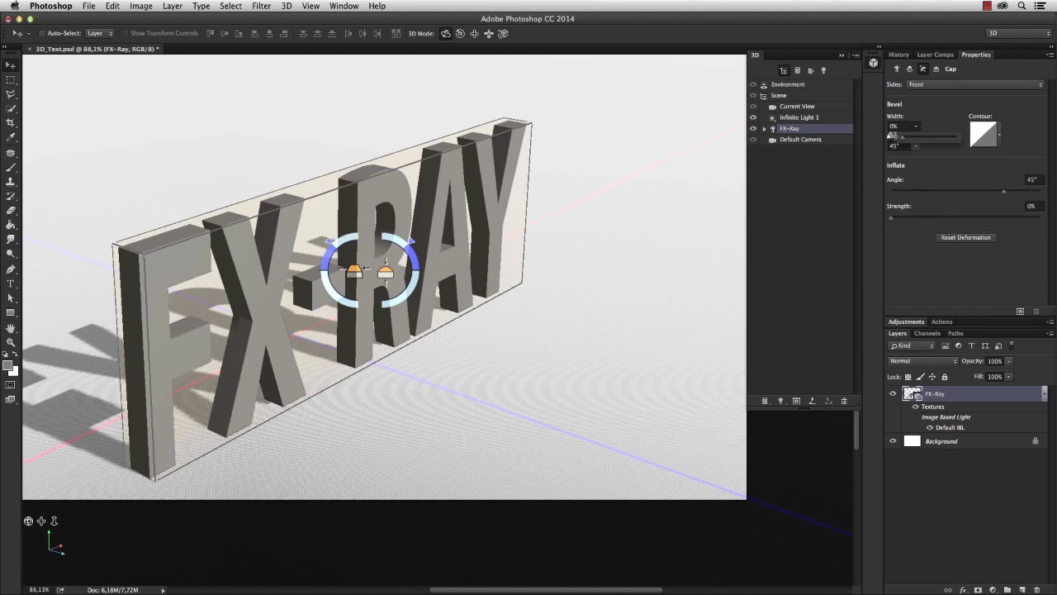
- Inflate the front cap of the FX-Ray mesh with a strength of 15% and set its bevel width to 6%
click(929, 125)
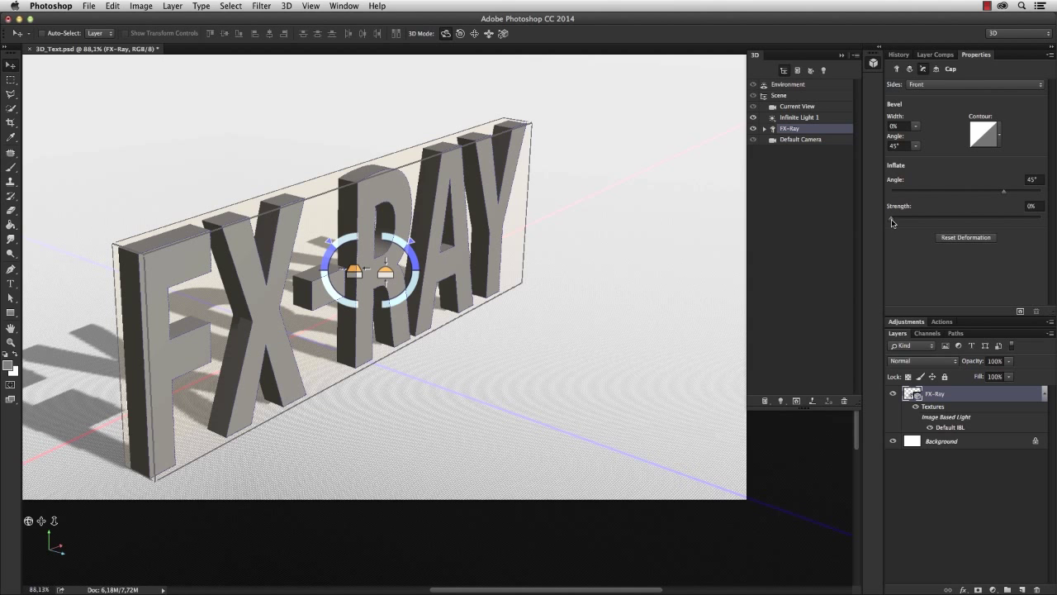
mouse_move(892, 222)
mouse_down()
mouse_move(932, 233)
mouse_move(914, 220)
mouse_up()
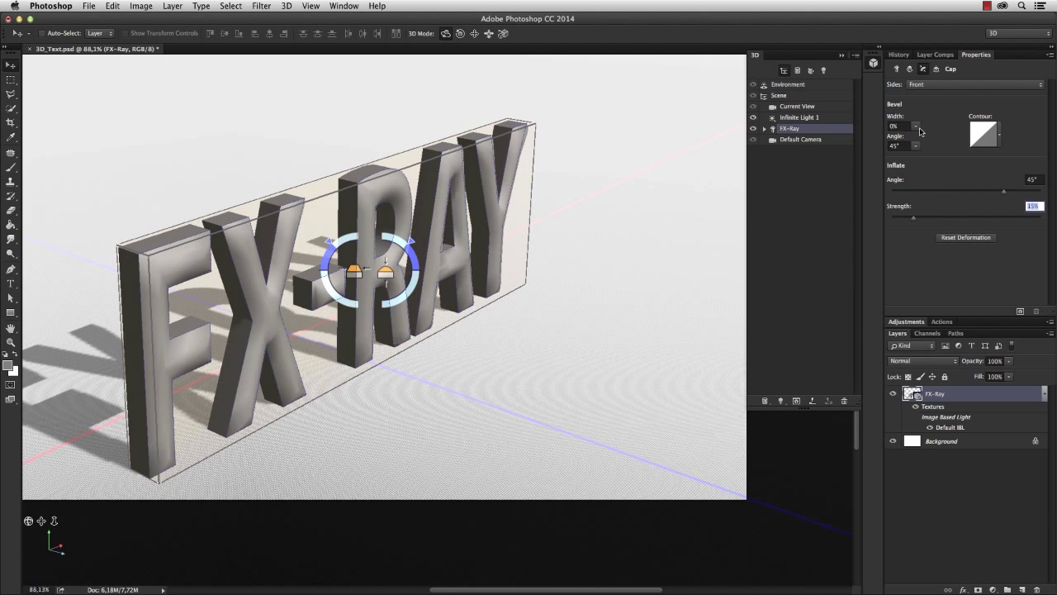
click(916, 126)
drag(919, 140, 920, 144)
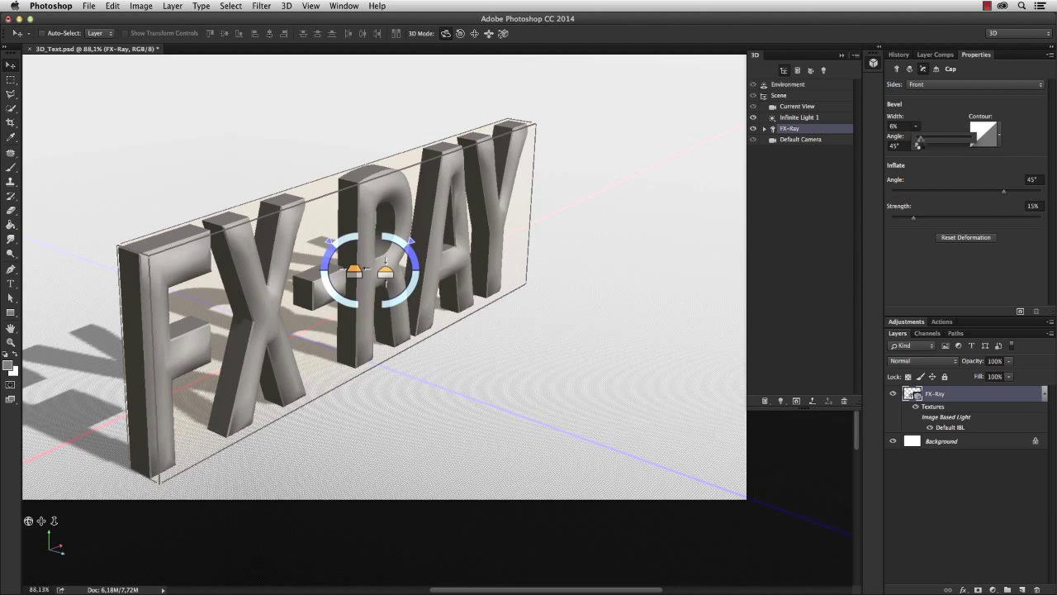
- Orbit the camera to a side view of the text and apply the FX-Ray cap settings to Front and Back
click(820, 101)
drag(389, 146, 435, 158)
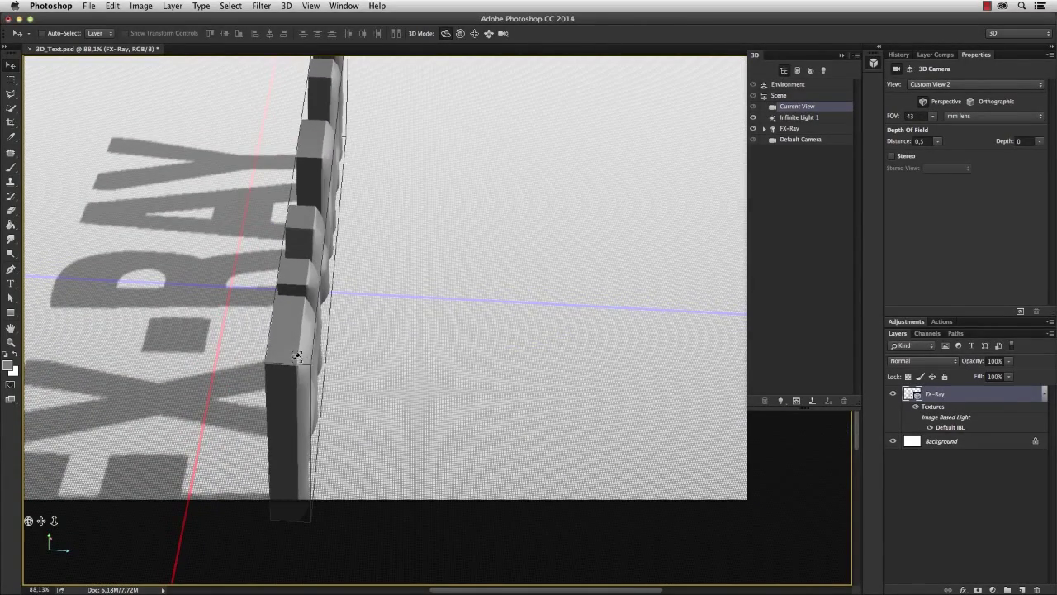
click(795, 129)
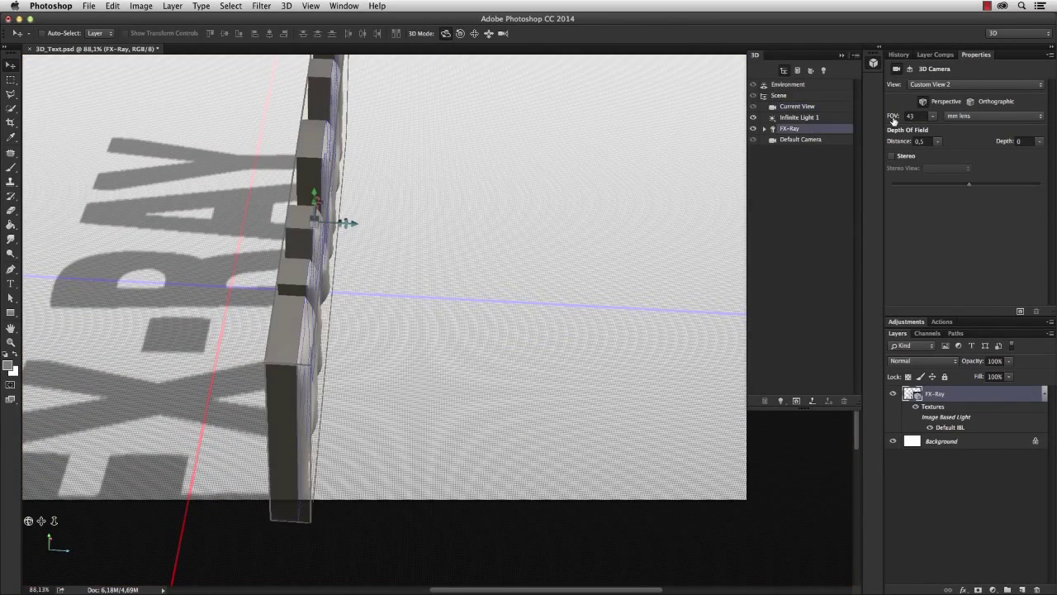
click(923, 69)
click(950, 85)
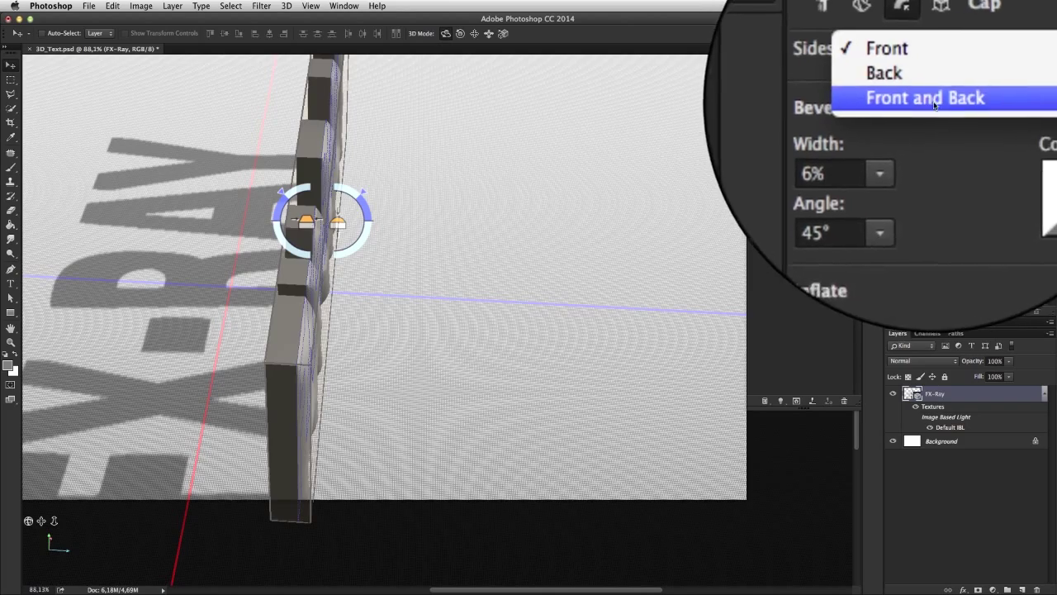
click(918, 71)
- Orbit the camera back to an angled front view that shows the whole FX-Ray text on the canvas
click(486, 278)
drag(485, 278, 318, 198)
scroll(482, 331, down, 5)
drag(482, 312, 460, 262)
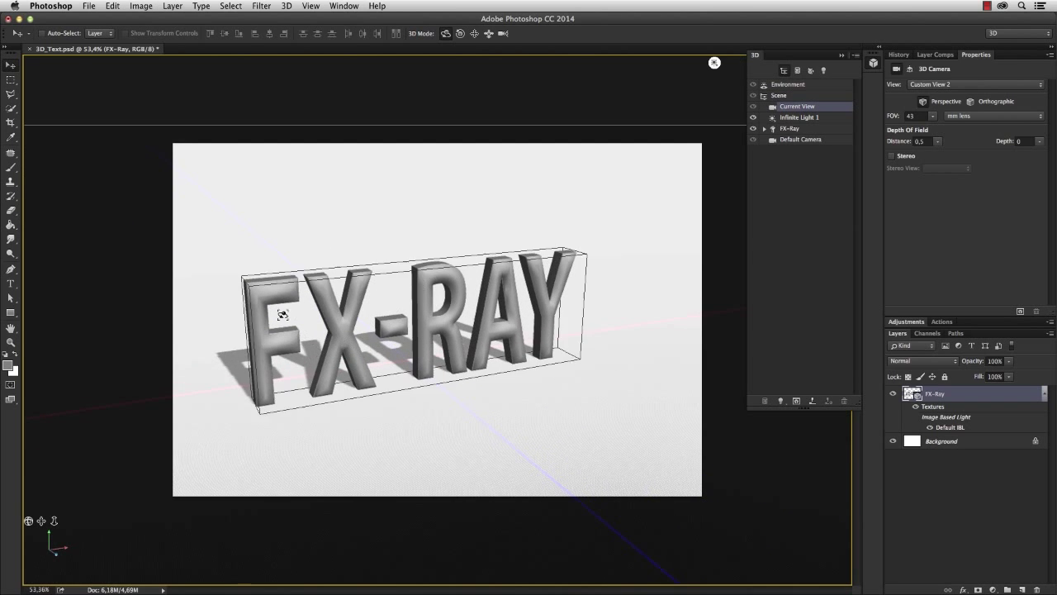
- Adjust the direction of Infinite Light 1 so the text's shadow falls behind it to the left
click(799, 117)
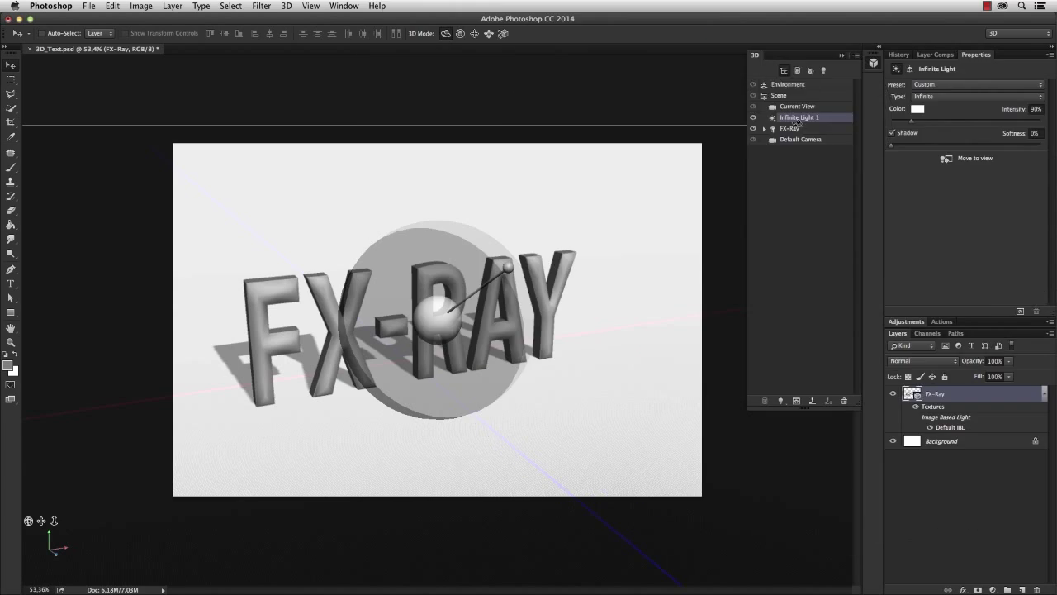
mouse_move(506, 273)
mouse_down()
mouse_move(487, 411)
mouse_move(470, 232)
mouse_move(534, 173)
mouse_move(642, 245)
mouse_move(452, 464)
mouse_move(438, 397)
mouse_move(479, 338)
mouse_move(492, 362)
mouse_move(453, 177)
mouse_move(498, 224)
mouse_move(606, 434)
mouse_up()
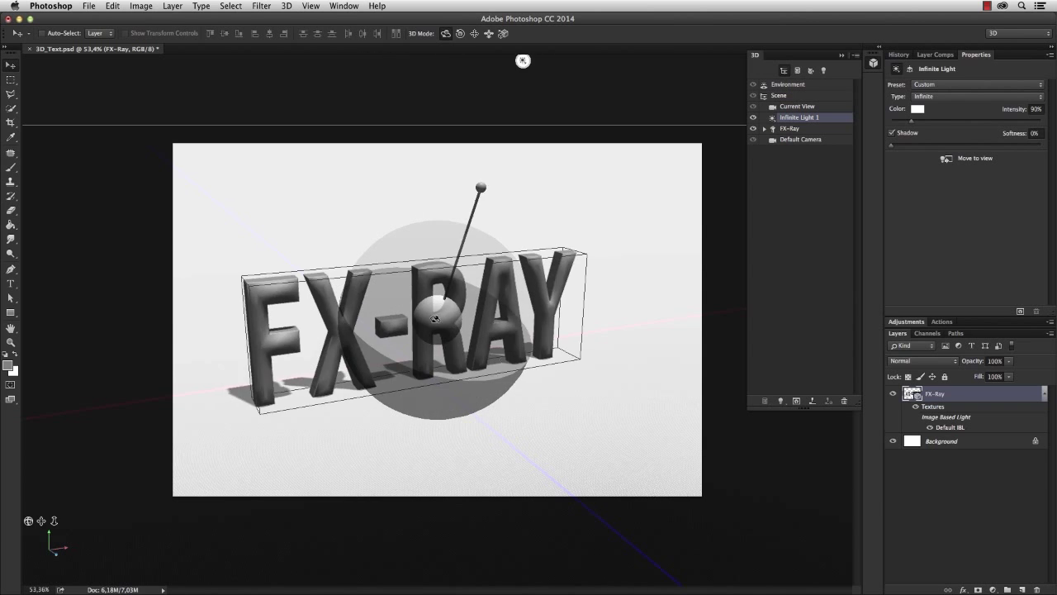
drag(436, 318, 390, 365)
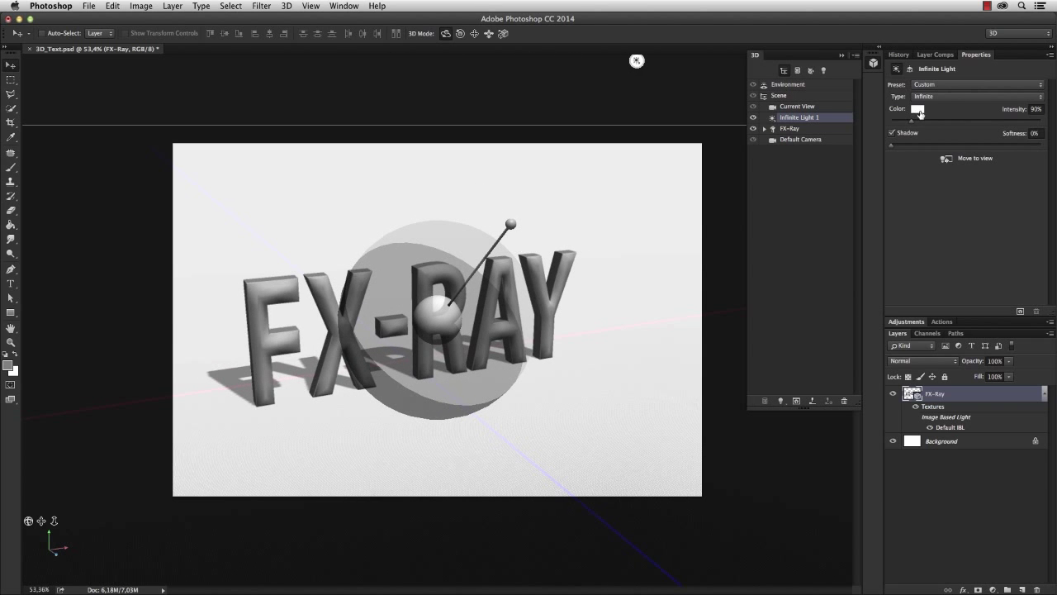
click(917, 112)
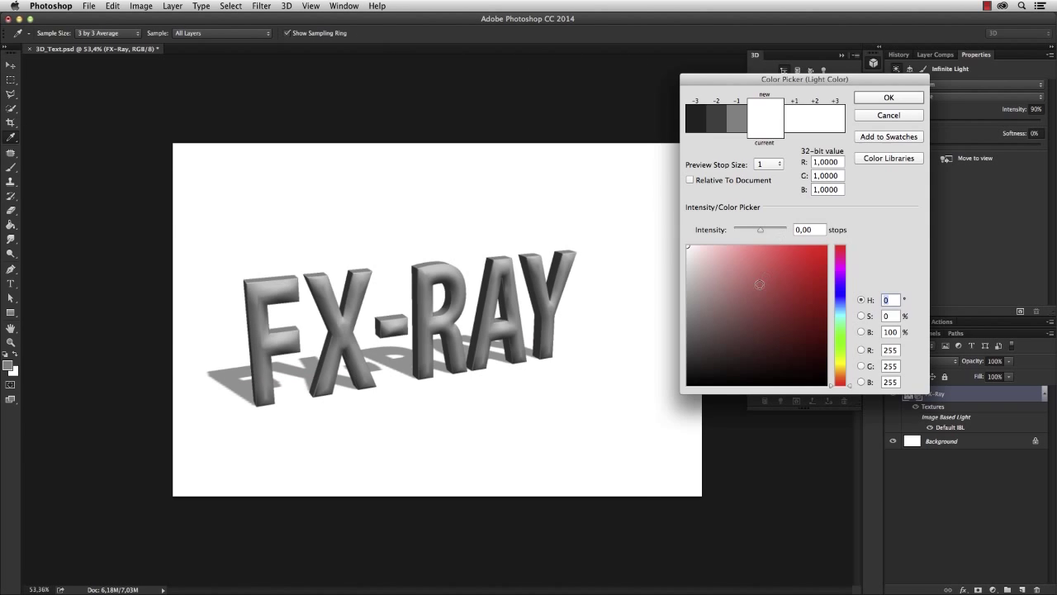
click(737, 256)
click(839, 373)
drag(781, 262, 630, 245)
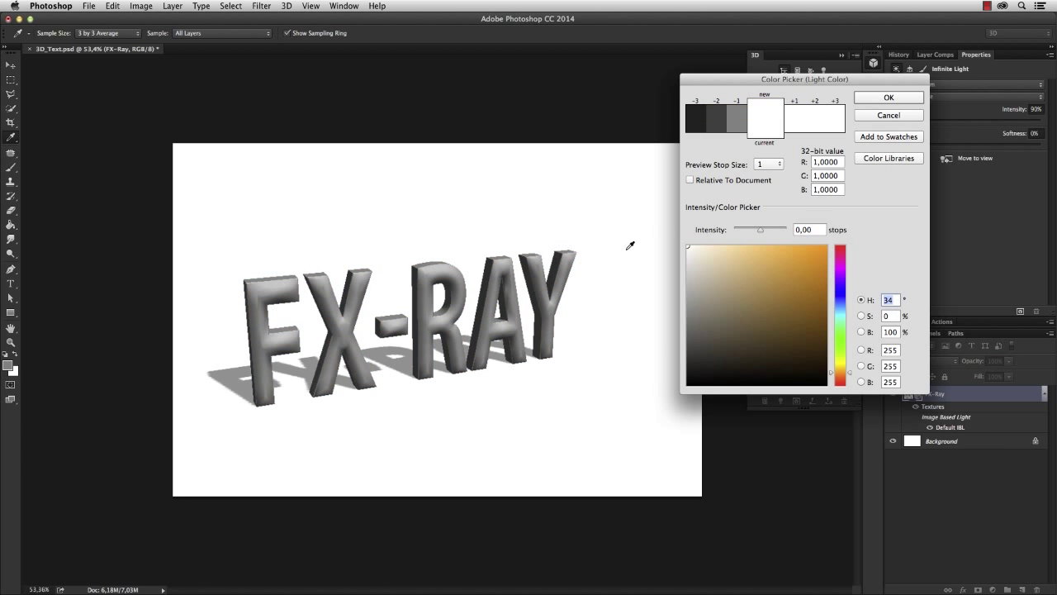
click(889, 115)
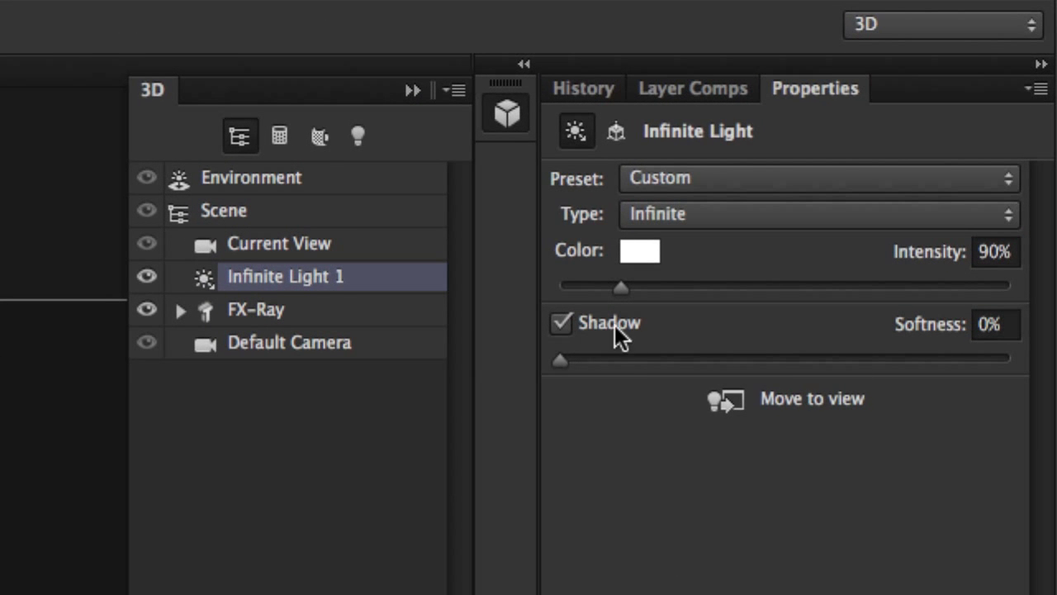
- Soften the shadow of Infinite Light 1 by setting its softness to 24%
drag(560, 363, 603, 360)
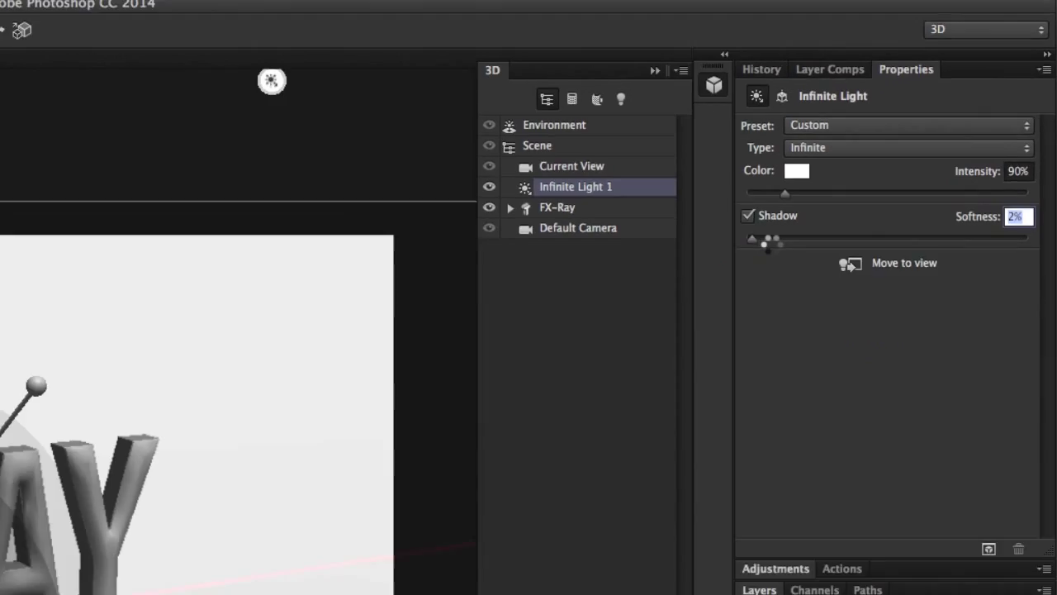
drag(794, 231, 809, 248)
drag(916, 158, 923, 159)
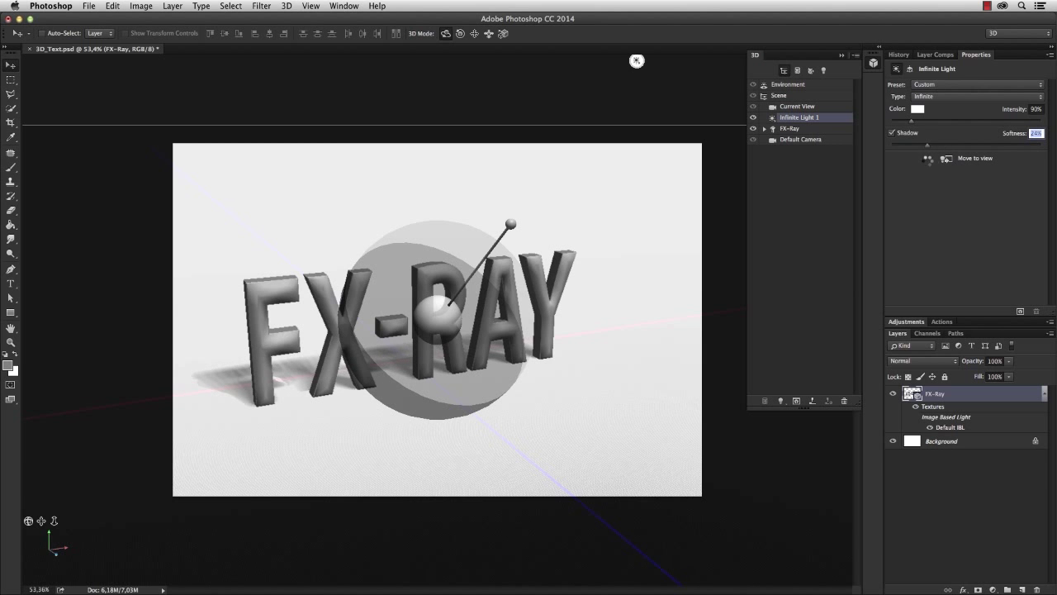
- Orbit the camera to a lower, more frontal view and render a rectangular area around the whole FX-Ray text
click(807, 105)
drag(459, 218, 430, 217)
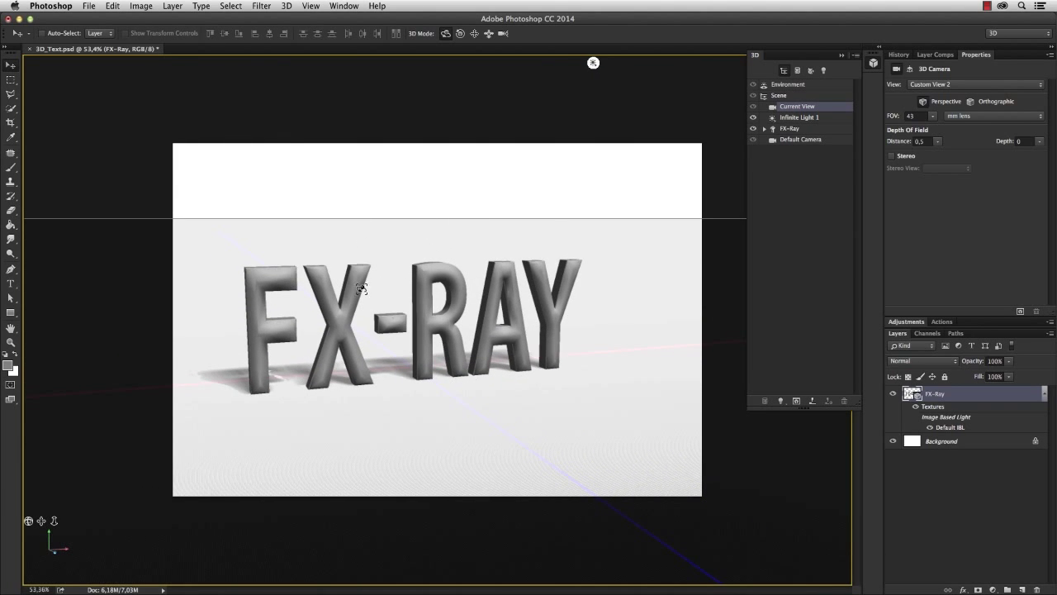
click(11, 79)
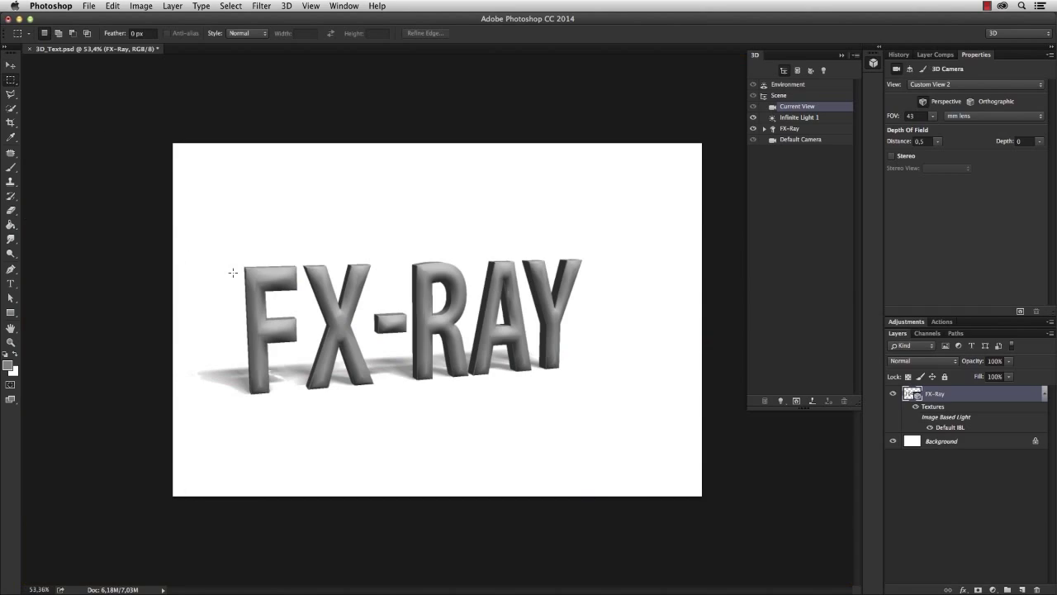
drag(157, 246, 626, 402)
click(1020, 312)
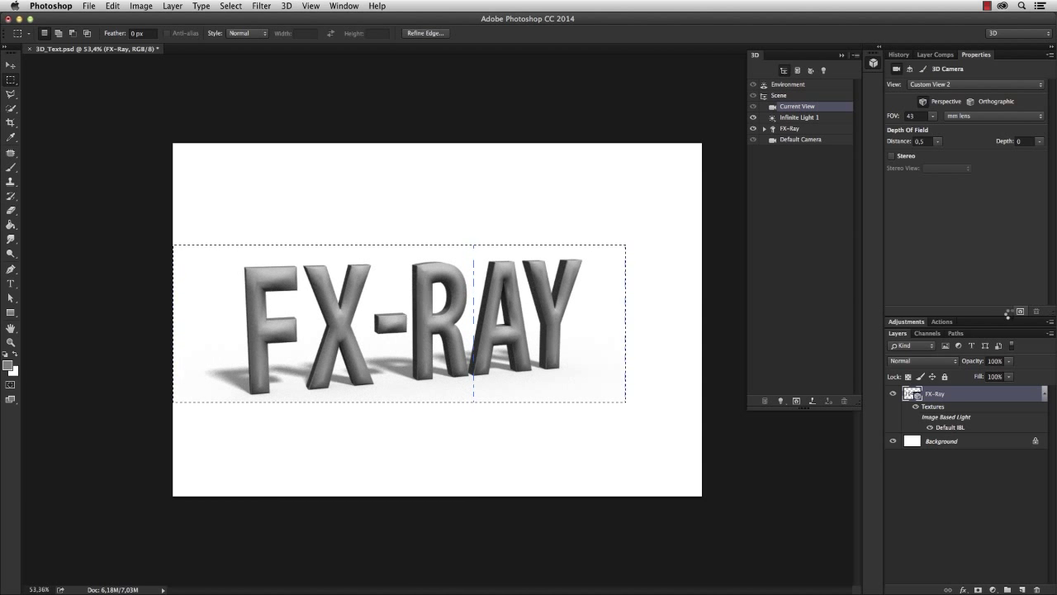
click(352, 330)
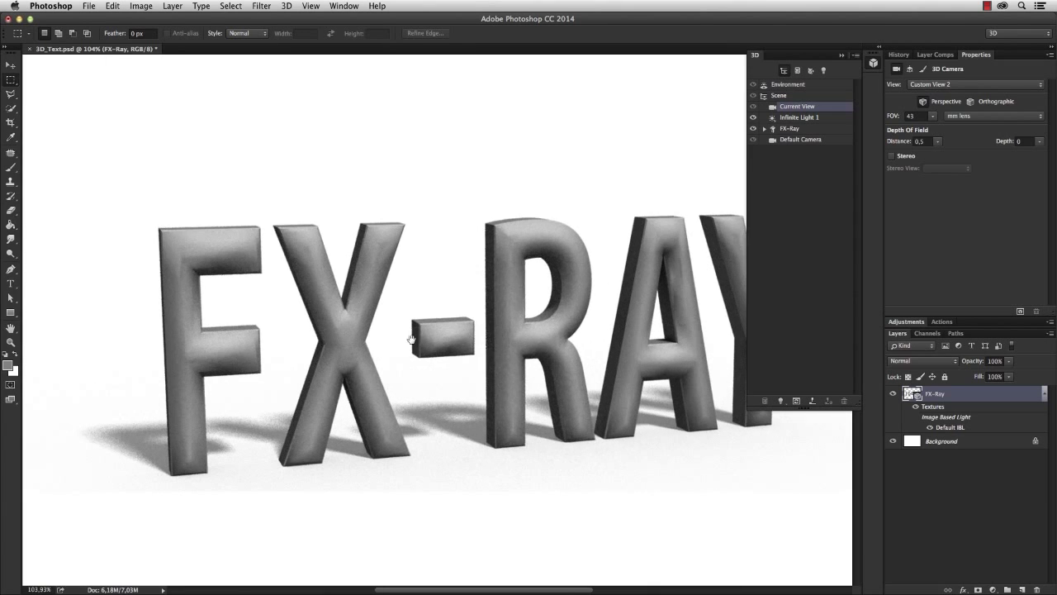
scroll(354, 320, down, 5)
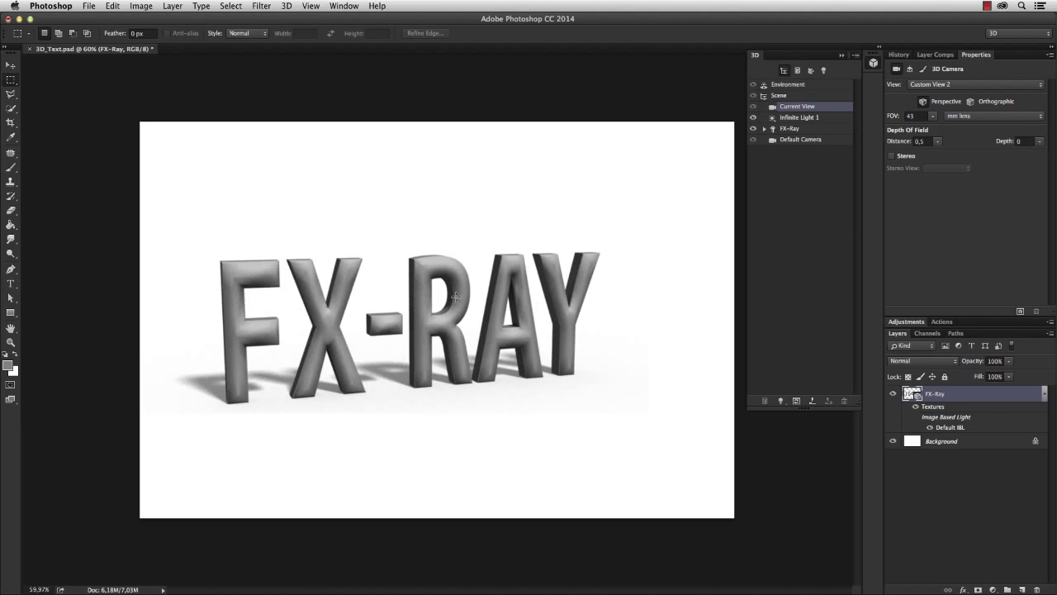
click(438, 277)
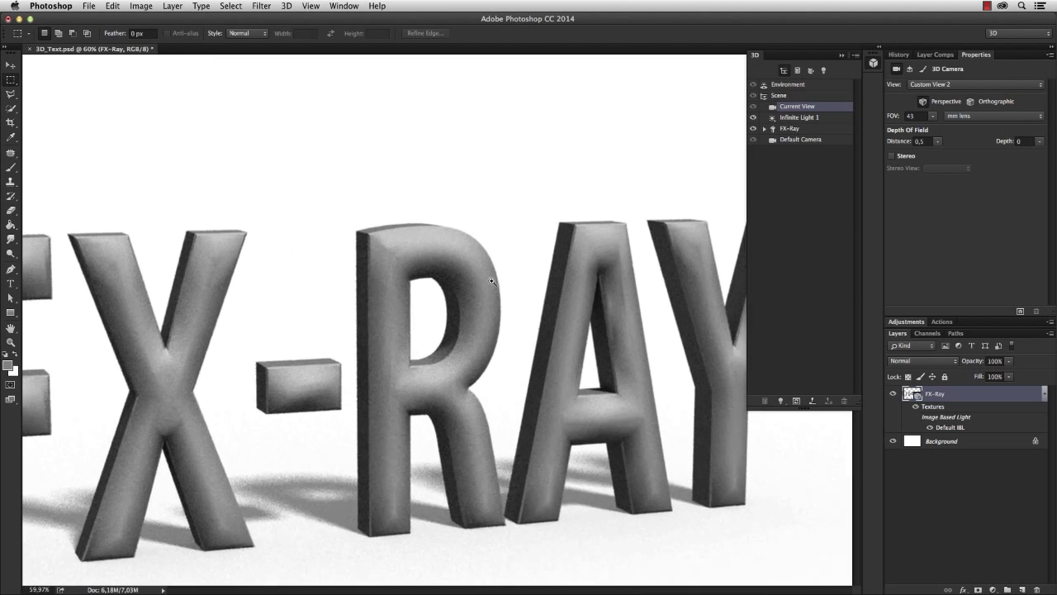
scroll(573, 315, down, 3)
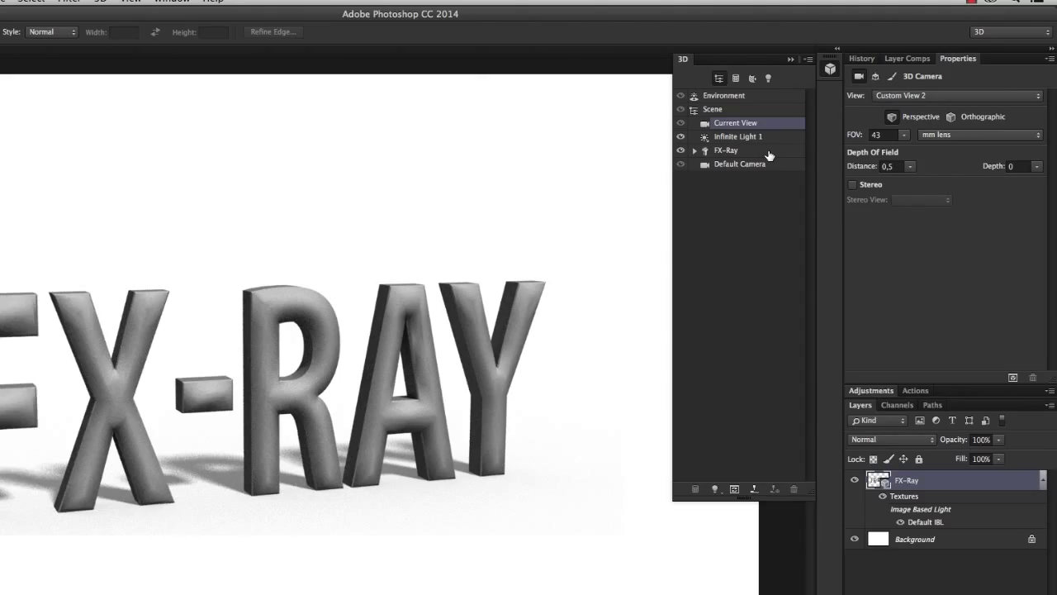
- Expand the FX-Ray mesh in the scene list and select its Front Inflation Material
click(800, 130)
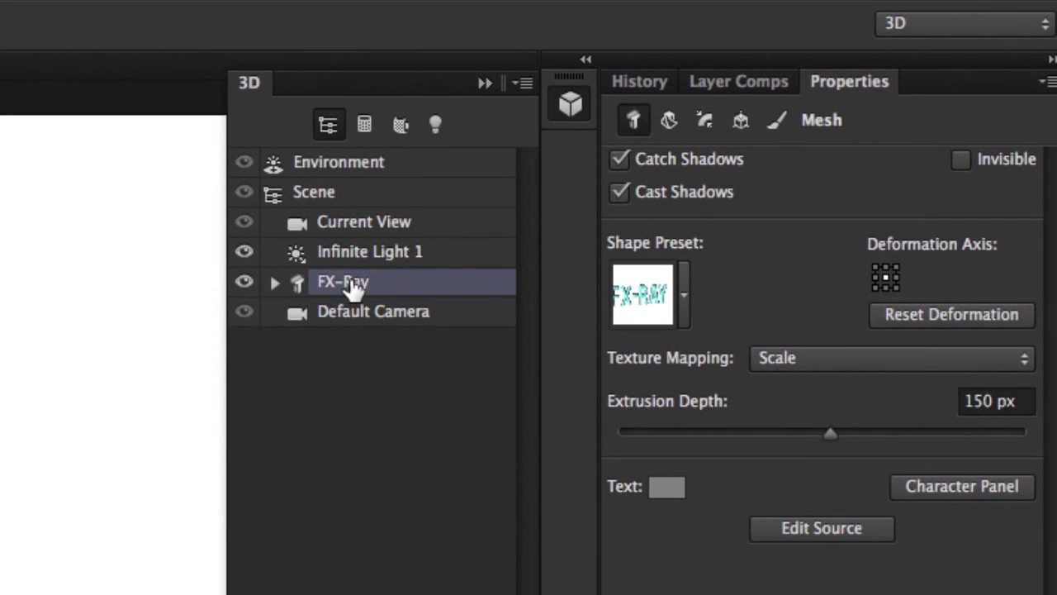
click(274, 282)
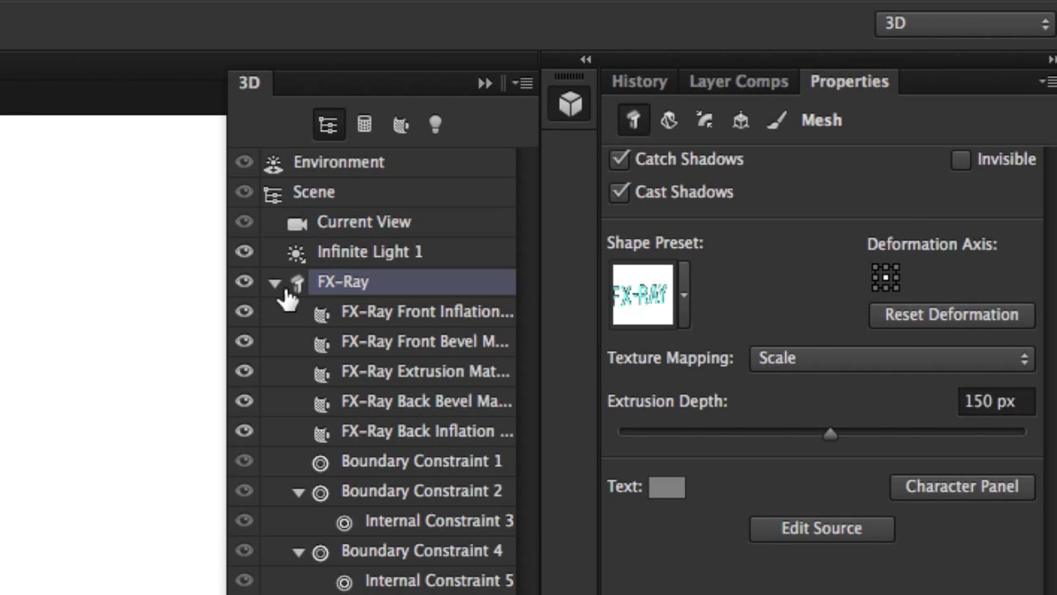
click(429, 312)
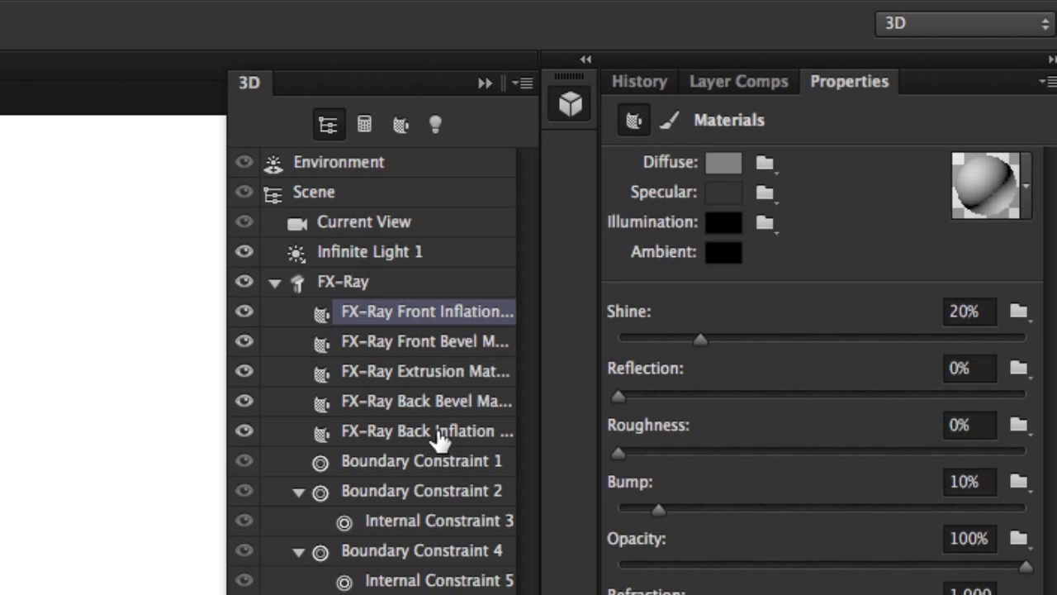
shift+click(454, 444)
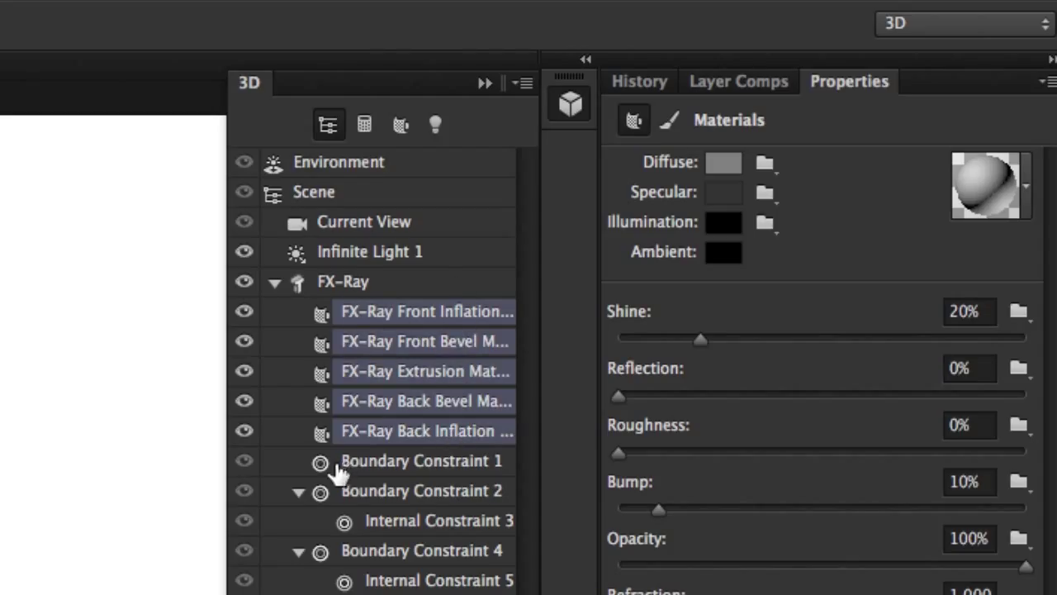
click(446, 314)
click(442, 341)
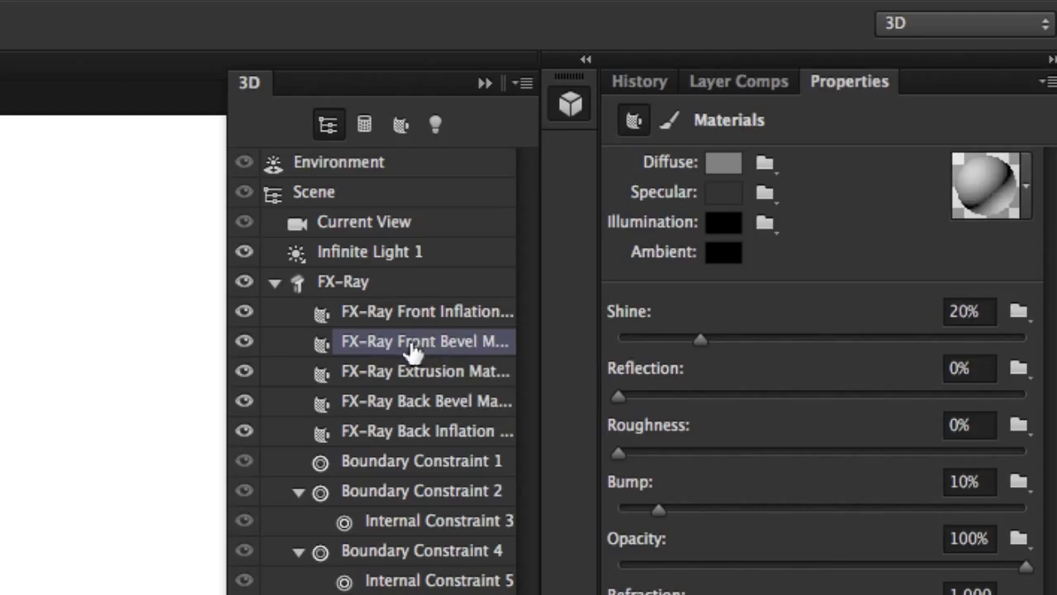
click(450, 314)
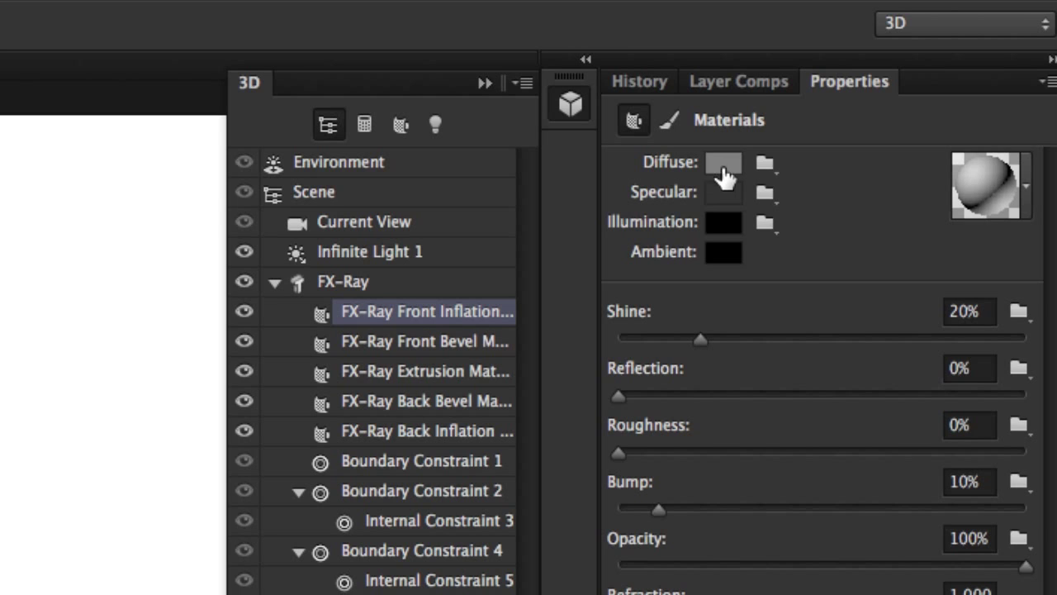
- Create a new 1000 x 1000 pixel diffuse texture named "FX-Ray Texture" for the front inflation material
click(766, 163)
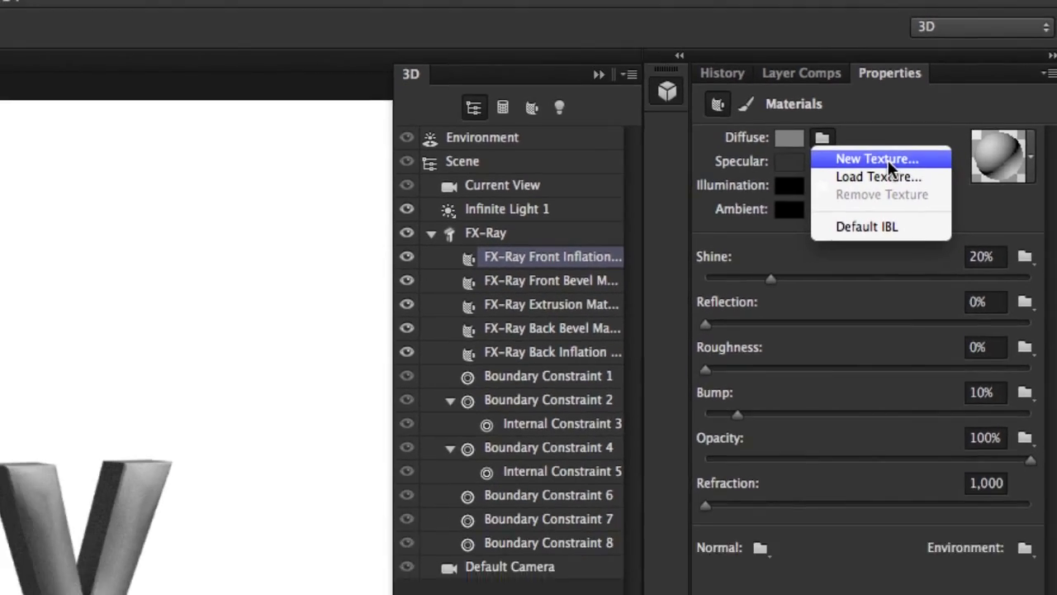
click(841, 186)
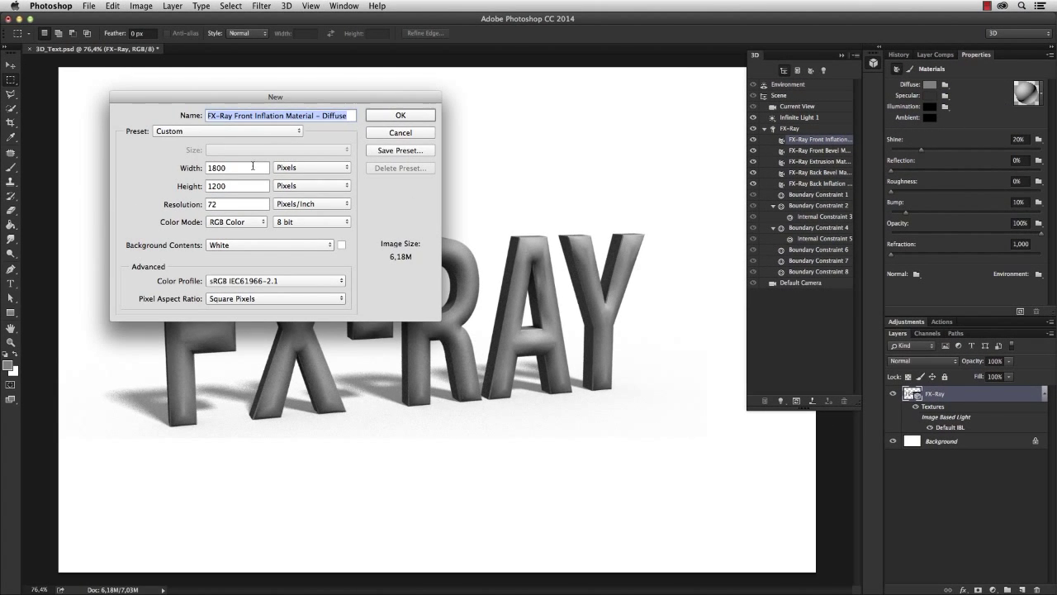
double_click(253, 166)
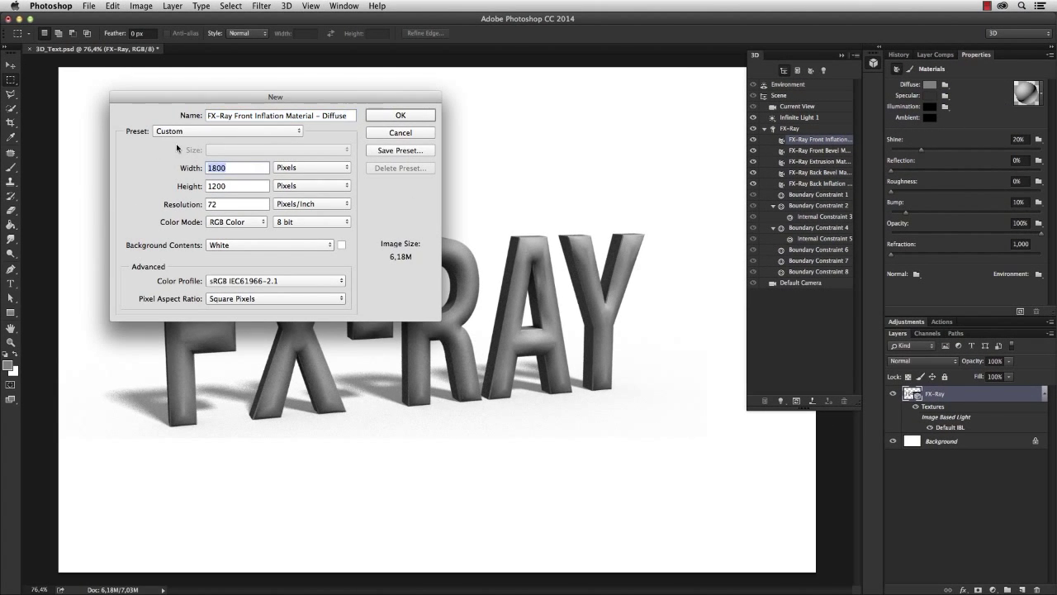
text(1000)
key(Tab)
text(1000)
key(shift+Tab)
key(shift+Tab)
text(FX-R)
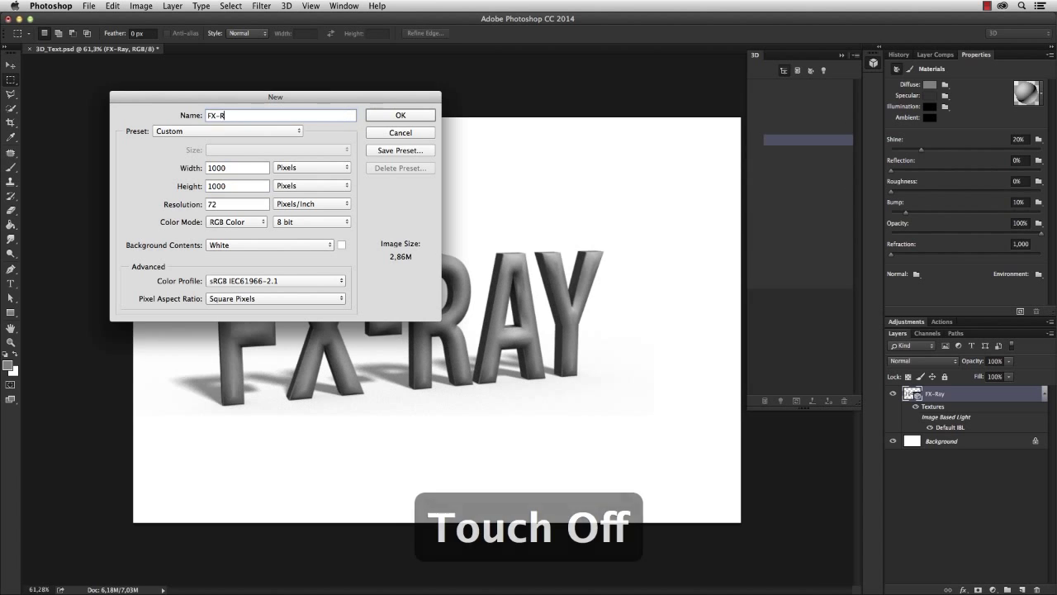
text(ay Texture)
key(Return)
- Open the FX-Ray Texture for editing, fill it with the black-and-white checkered pattern at 100% opacity, and save and close it
click(944, 84)
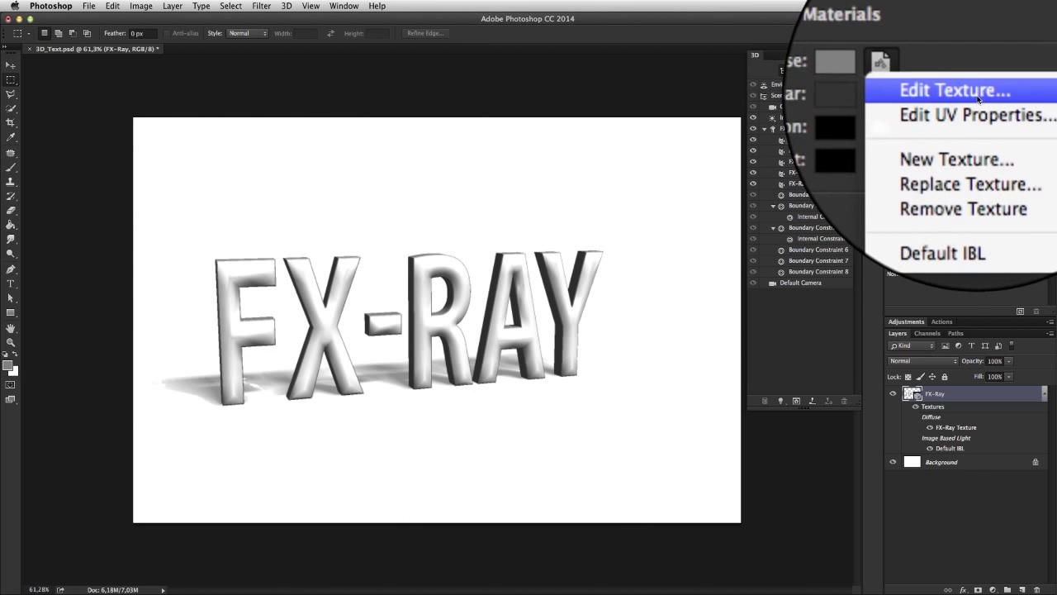
click(981, 97)
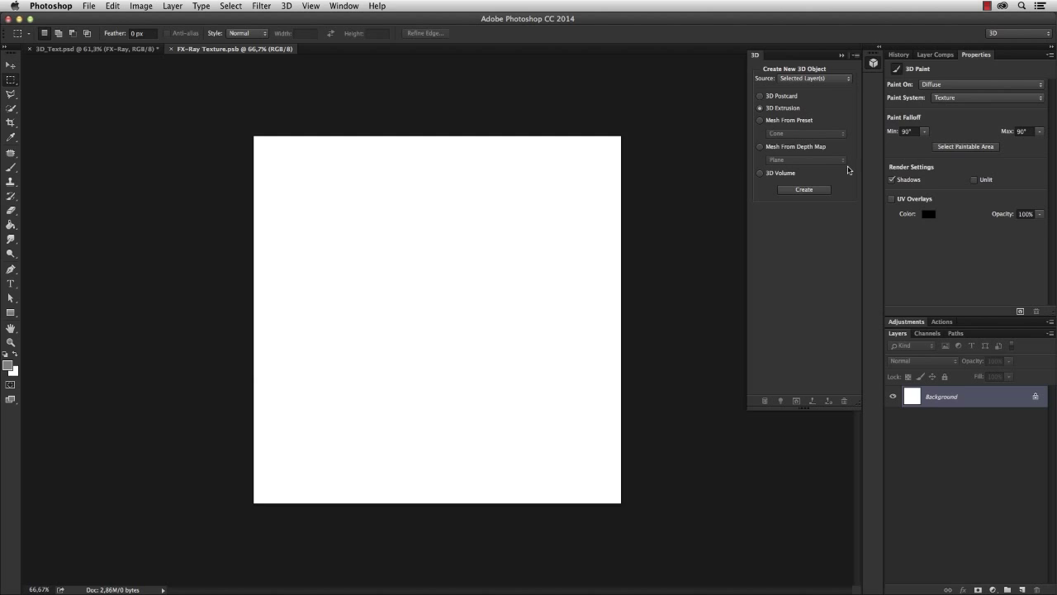
click(112, 6)
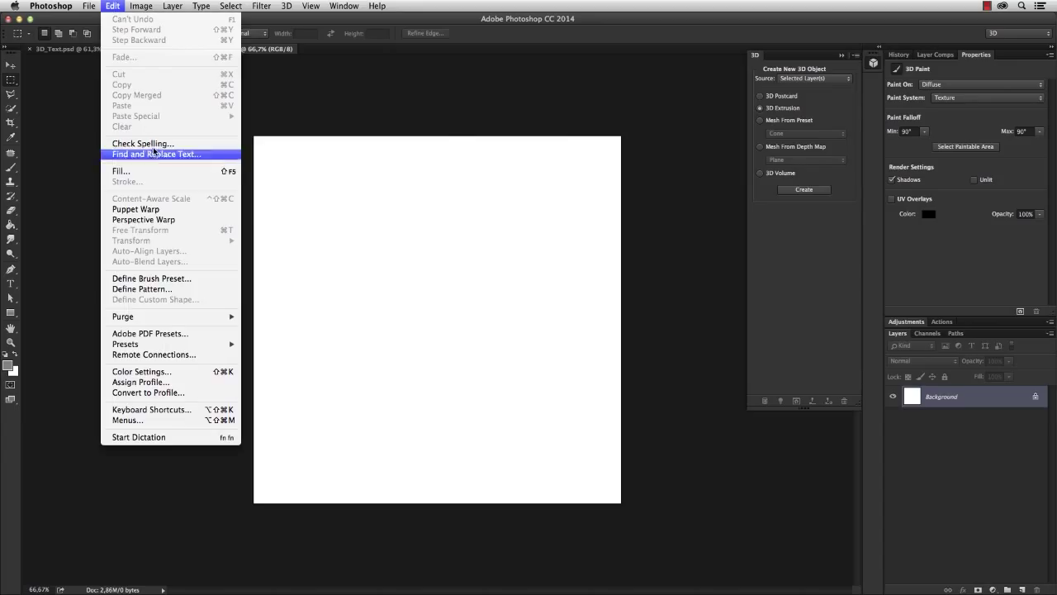
click(119, 171)
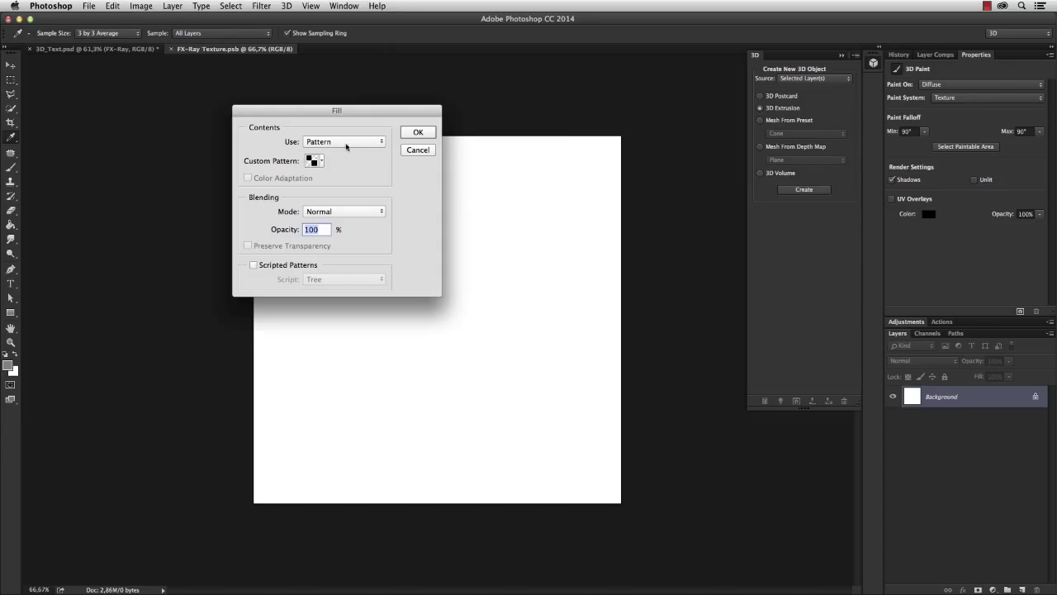
click(427, 132)
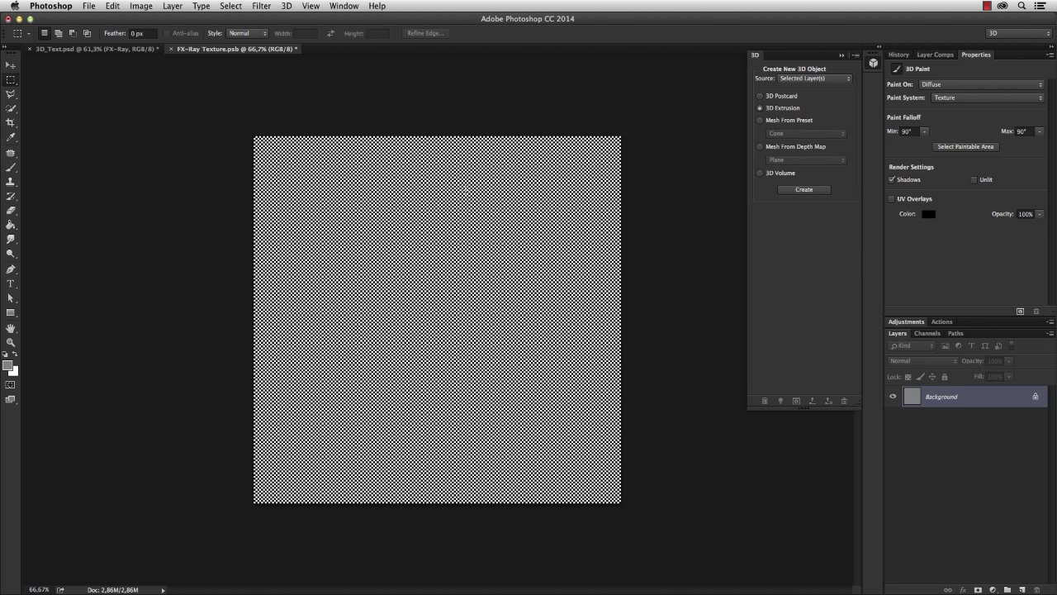
click(170, 49)
click(627, 223)
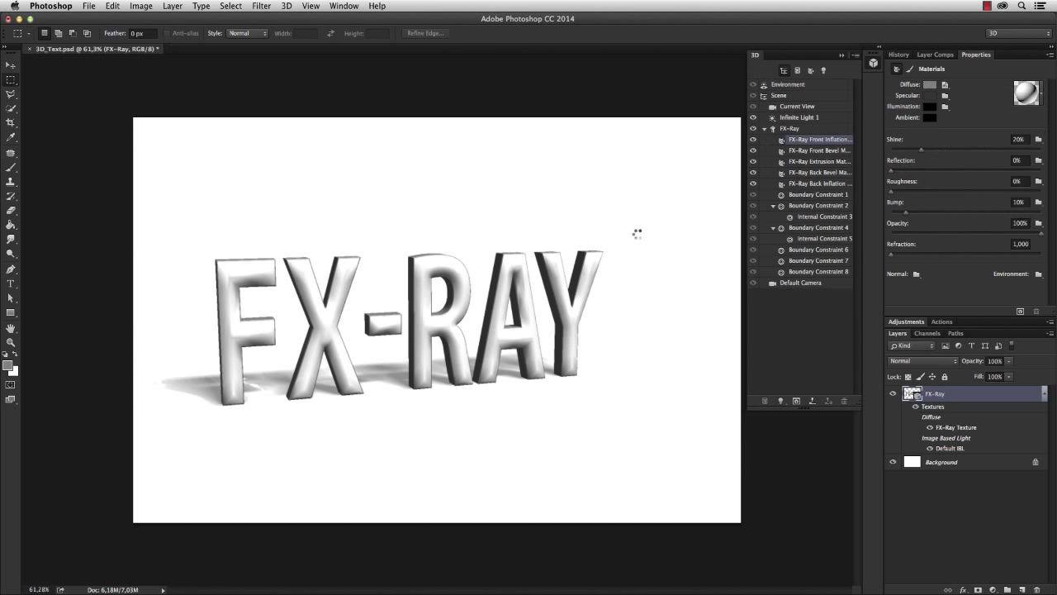
- Set both the shine and the reflection of the FX-Ray Front Inflation Material to 100%
drag(415, 318, 451, 303)
drag(569, 302, 491, 299)
drag(269, 319, 323, 303)
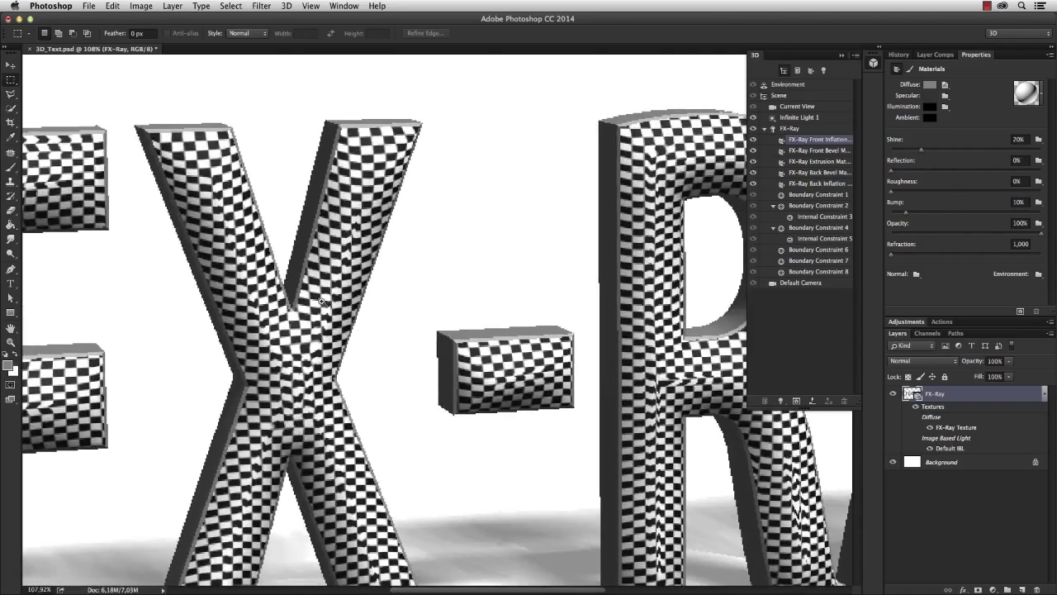
drag(375, 154, 360, 208)
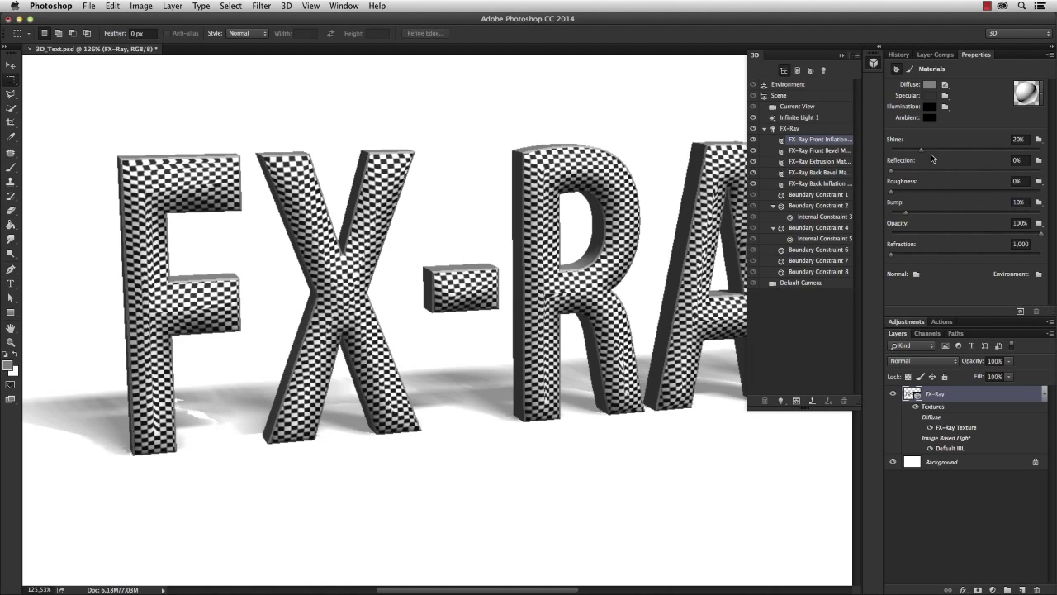
drag(925, 152, 1037, 152)
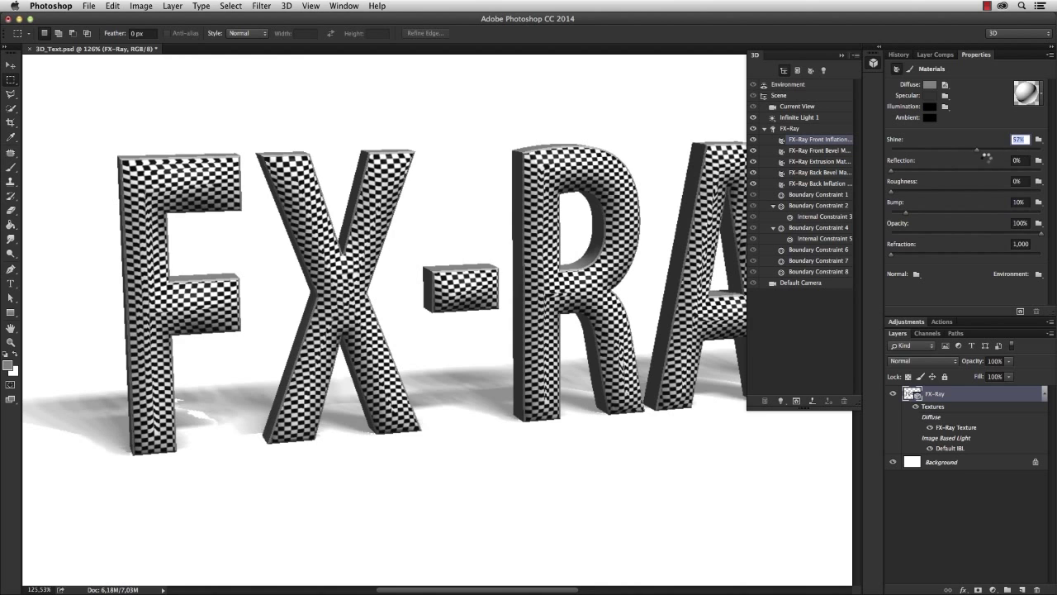
drag(968, 163, 1046, 180)
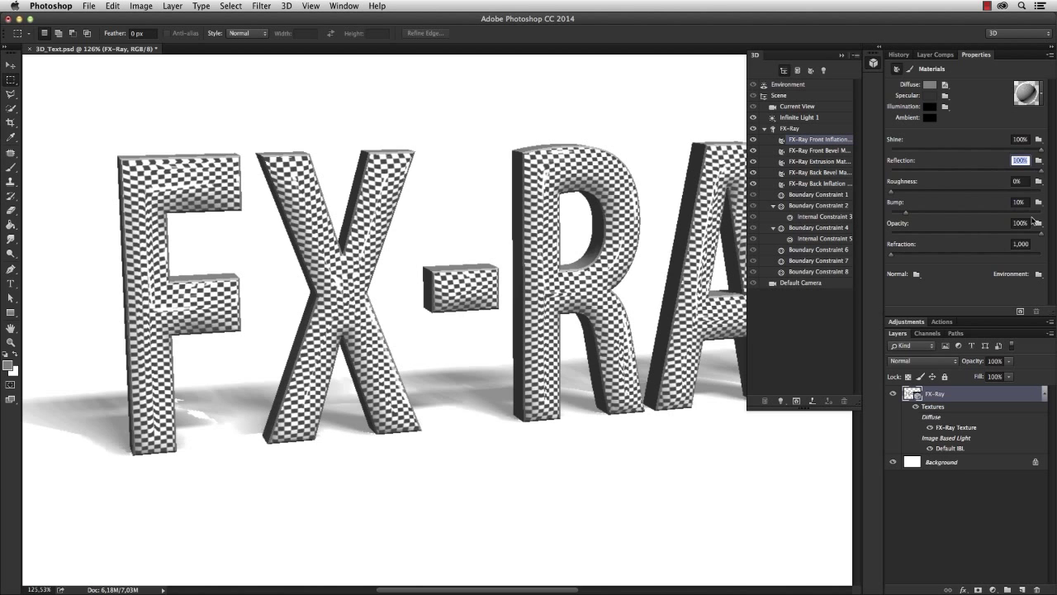
- Assign the FX-Ray Texture as the bump map of the front inflation material and raise its bump strength to 50%
click(1038, 203)
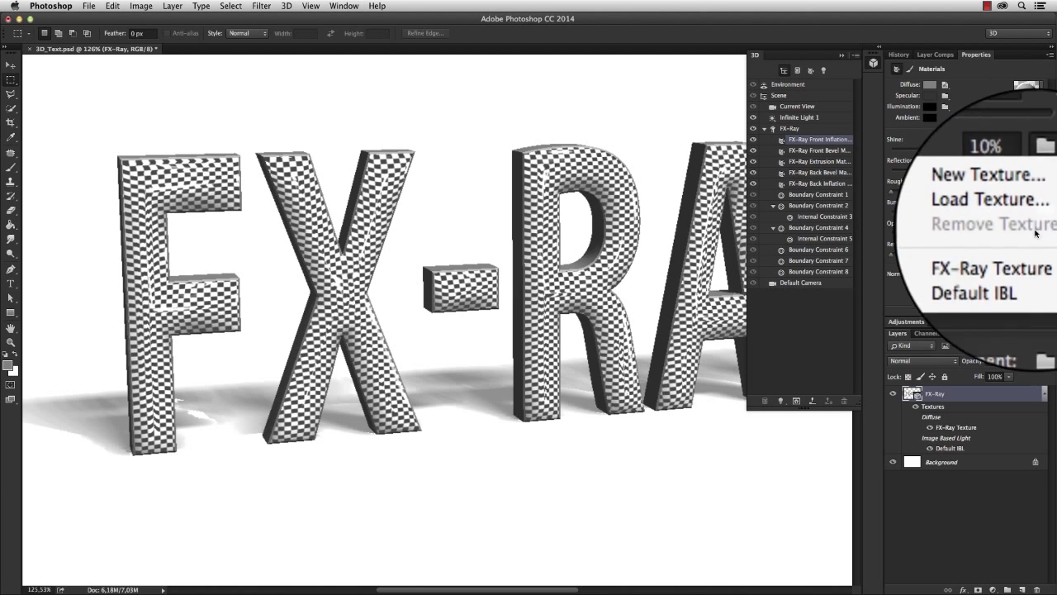
click(1012, 245)
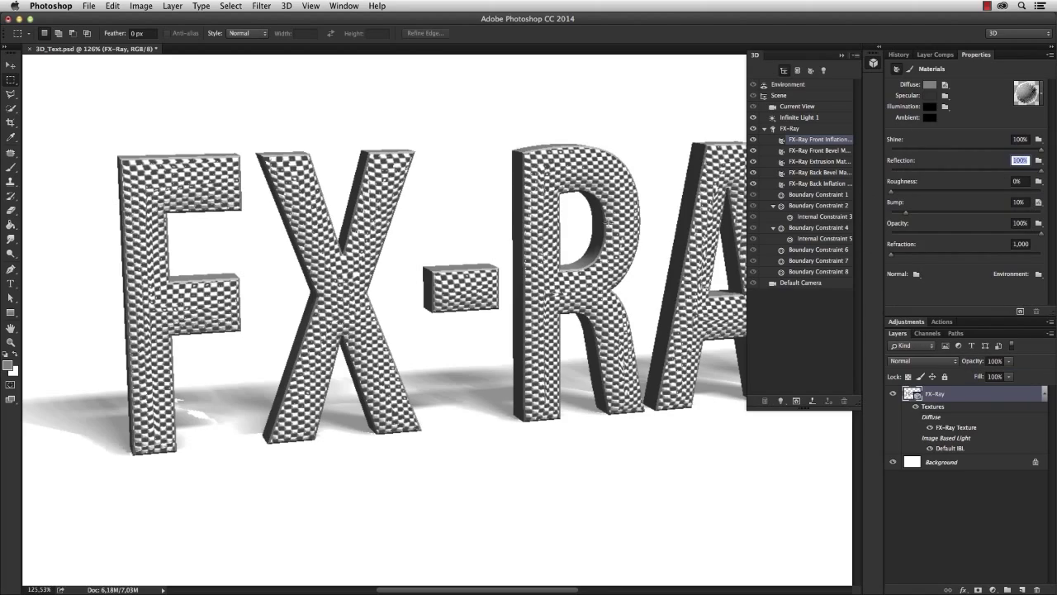
drag(566, 213, 635, 226)
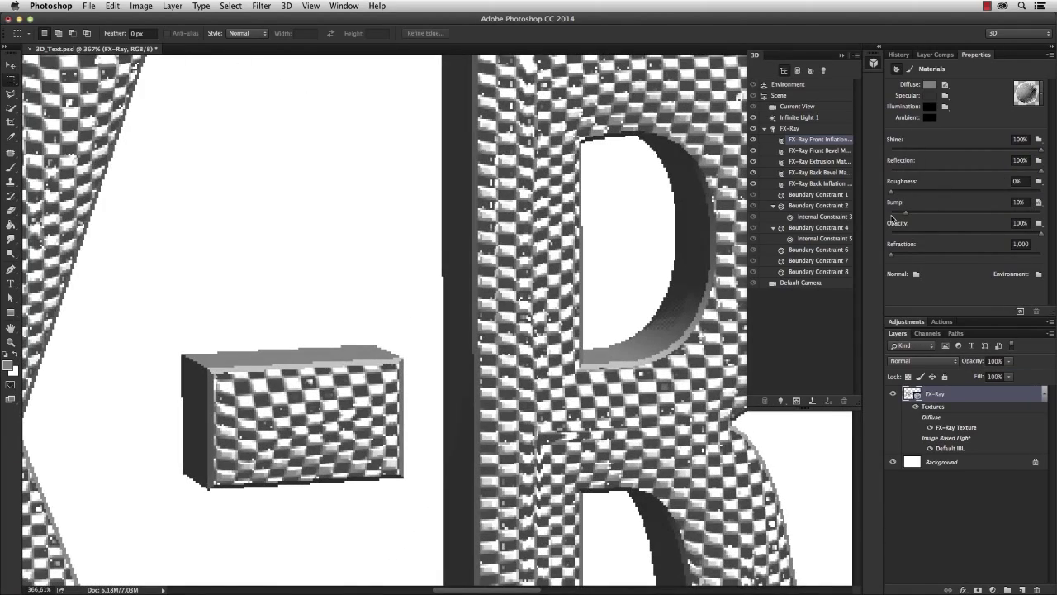
drag(909, 215, 943, 216)
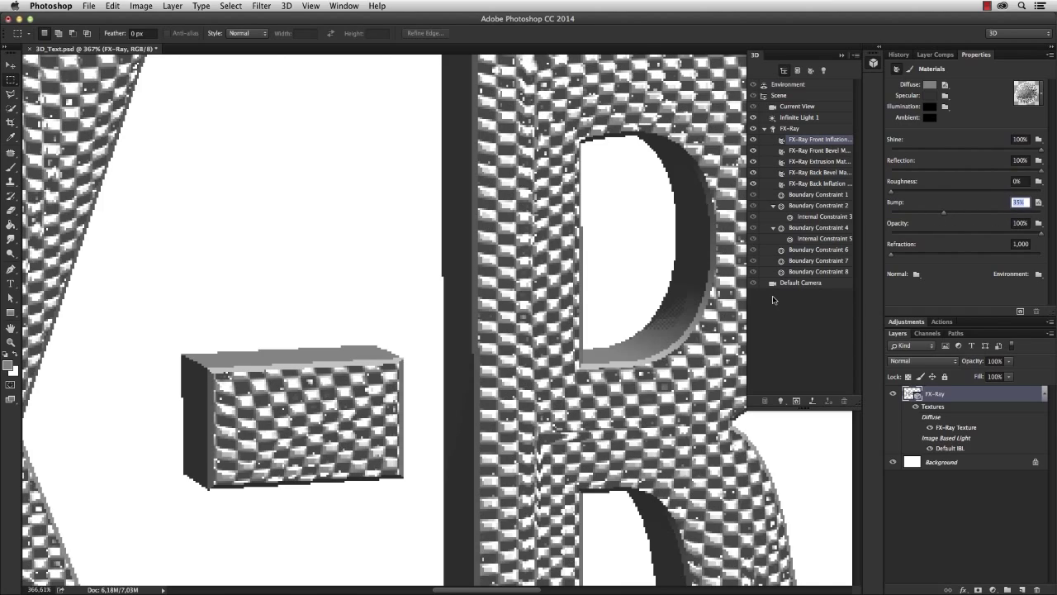
drag(516, 241, 467, 245)
mouse_move(551, 279)
mouse_down()
mouse_move(526, 278)
mouse_move(545, 281)
mouse_up()
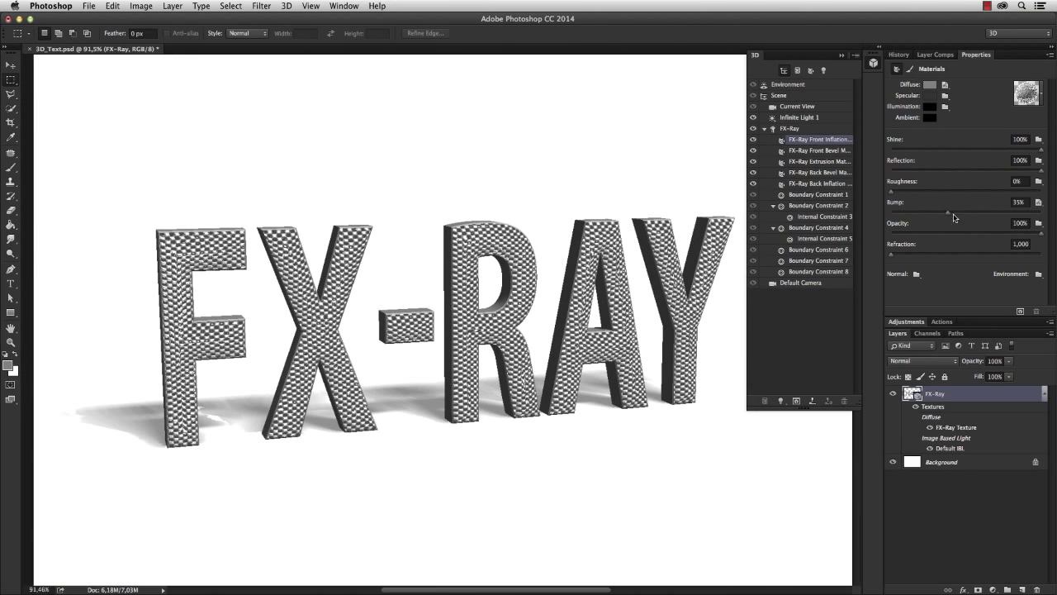
drag(949, 213, 956, 214)
- Render a rectangular area around the whole FX-Ray text, deselect it, and inspect the checkered bump on the letters up close
drag(83, 170, 764, 469)
click(1020, 311)
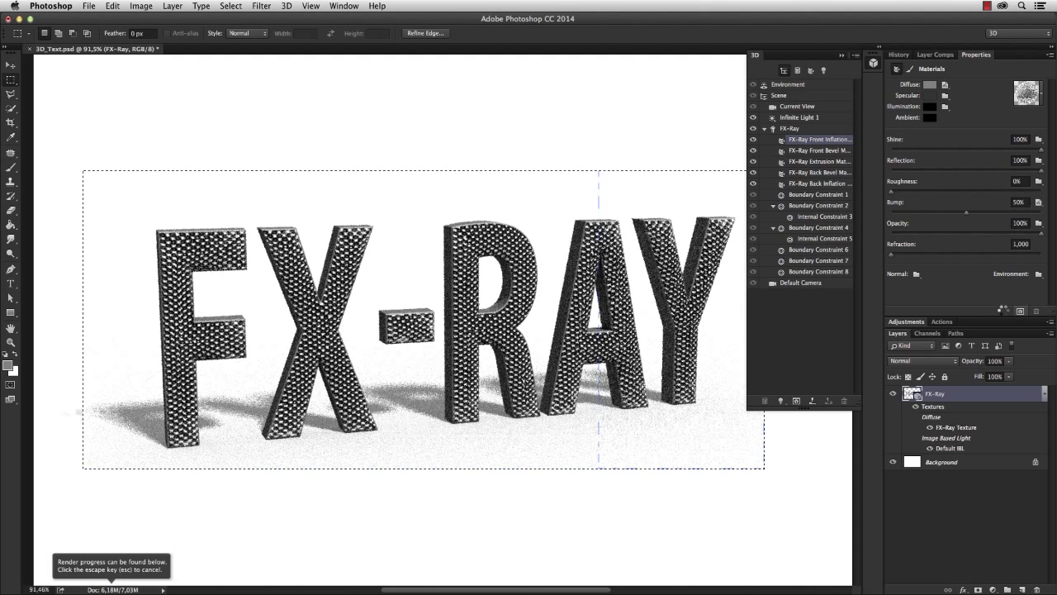
key(super+d)
drag(671, 241, 735, 239)
drag(638, 263, 617, 284)
scroll(617, 284, down, 3)
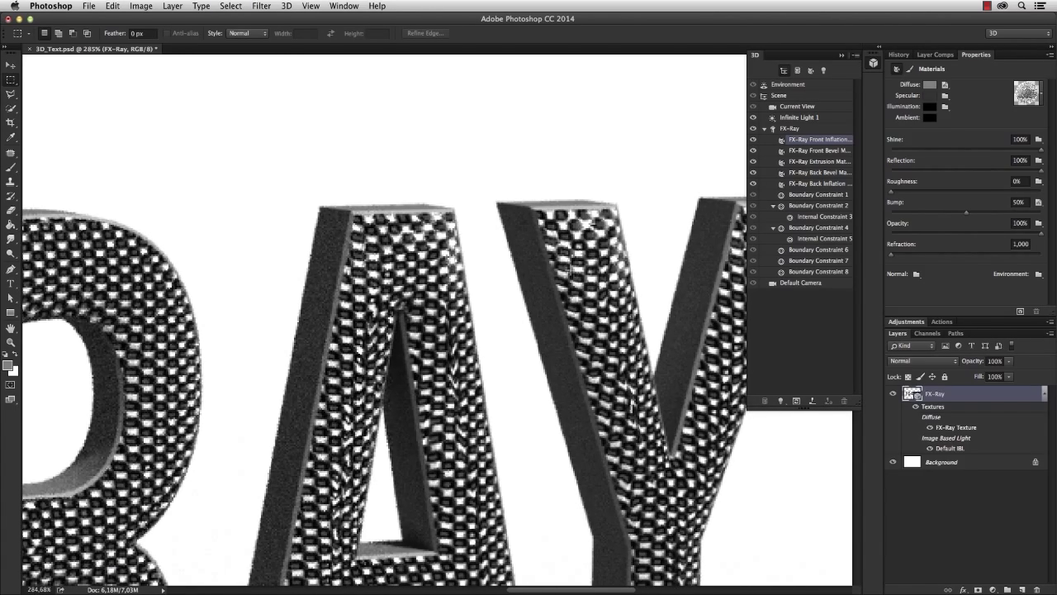
scroll(596, 284, down, 3)
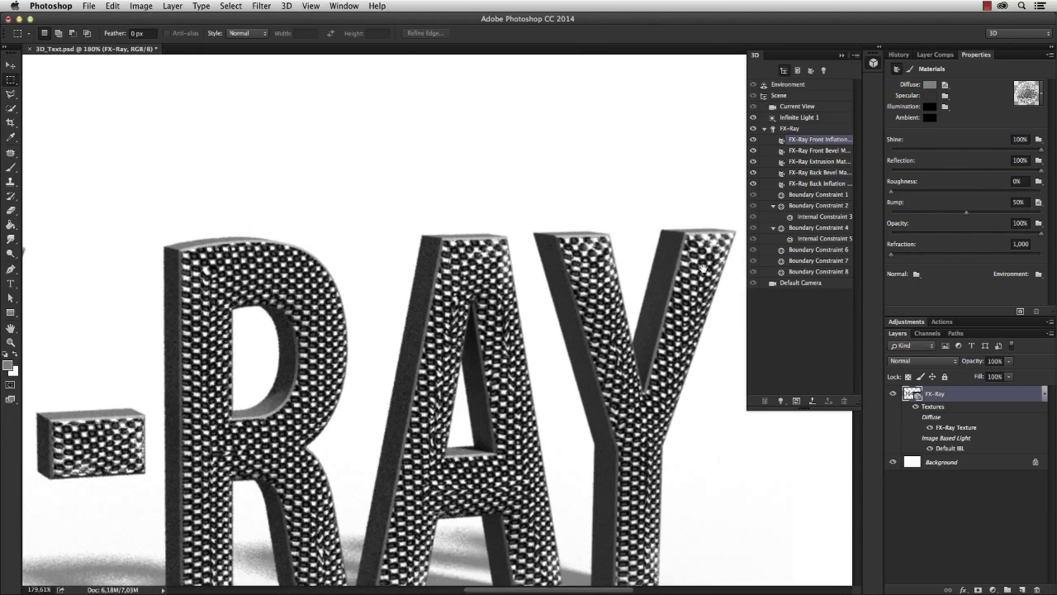
scroll(696, 279, down, 4)
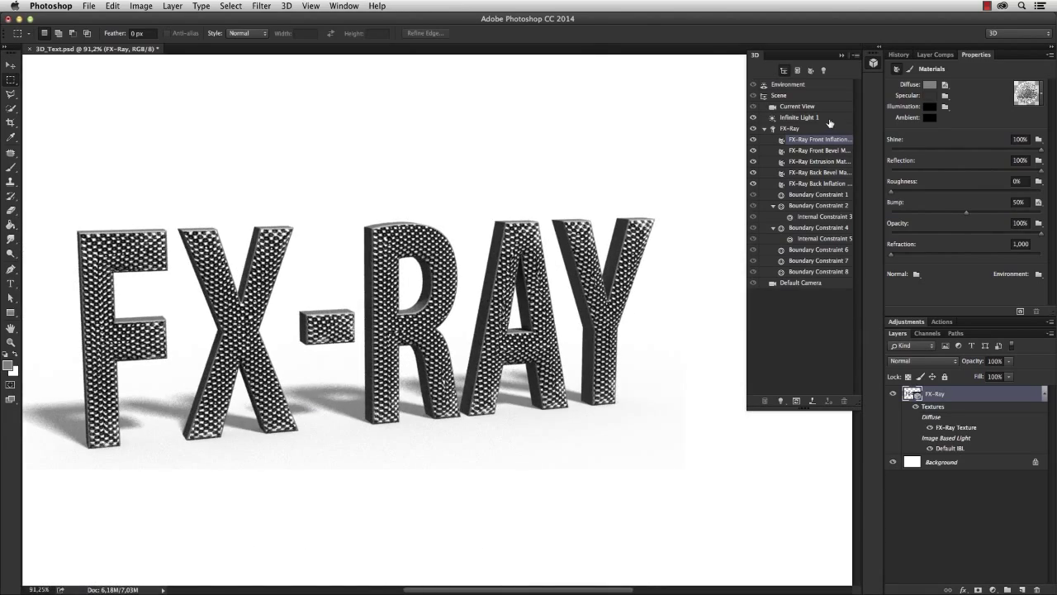
- Select Infinite Light 1, switch to the Move tool, and orbit the camera slightly around the FX-Ray text
click(831, 120)
key(v)
mouse_move(482, 301)
mouse_down()
mouse_move(451, 337)
mouse_move(381, 267)
mouse_move(575, 276)
mouse_up()
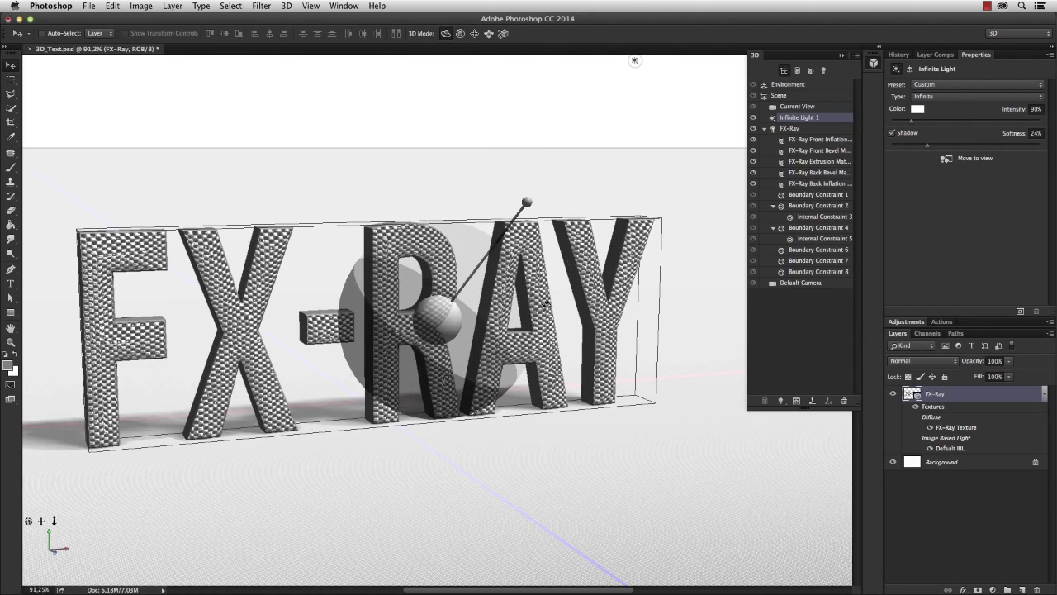
drag(538, 306, 530, 317)
scroll(531, 316, down, 3)
scroll(531, 317, up, 6)
scroll(535, 320, down, 3)
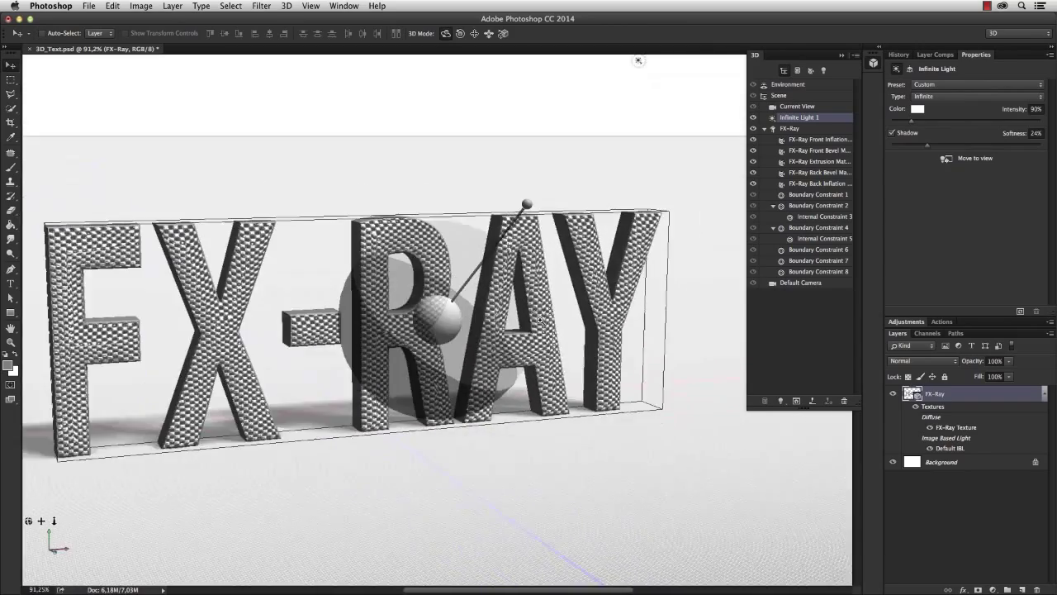
- Select all five FX-Ray materials, from Front Inflation to Back Inflation, and browse the available material presets
click(826, 139)
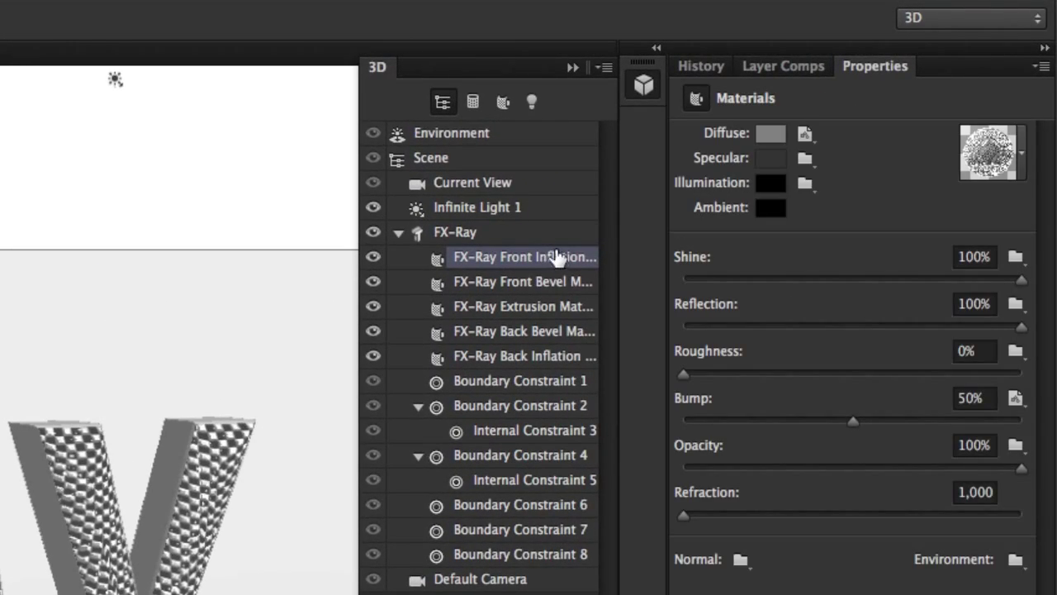
shift+click(537, 357)
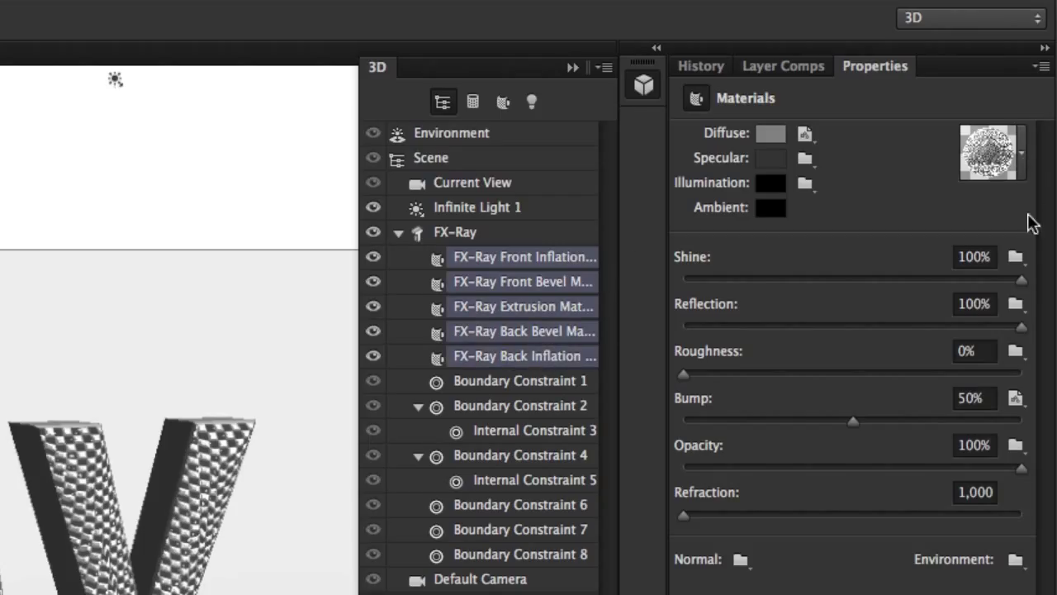
click(1023, 155)
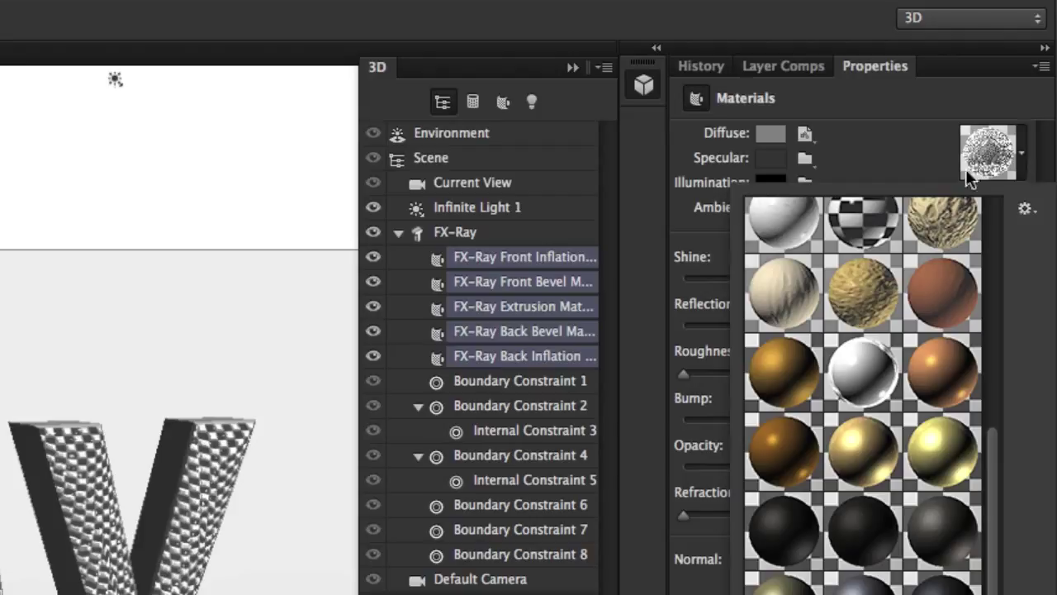
drag(982, 504, 1008, 206)
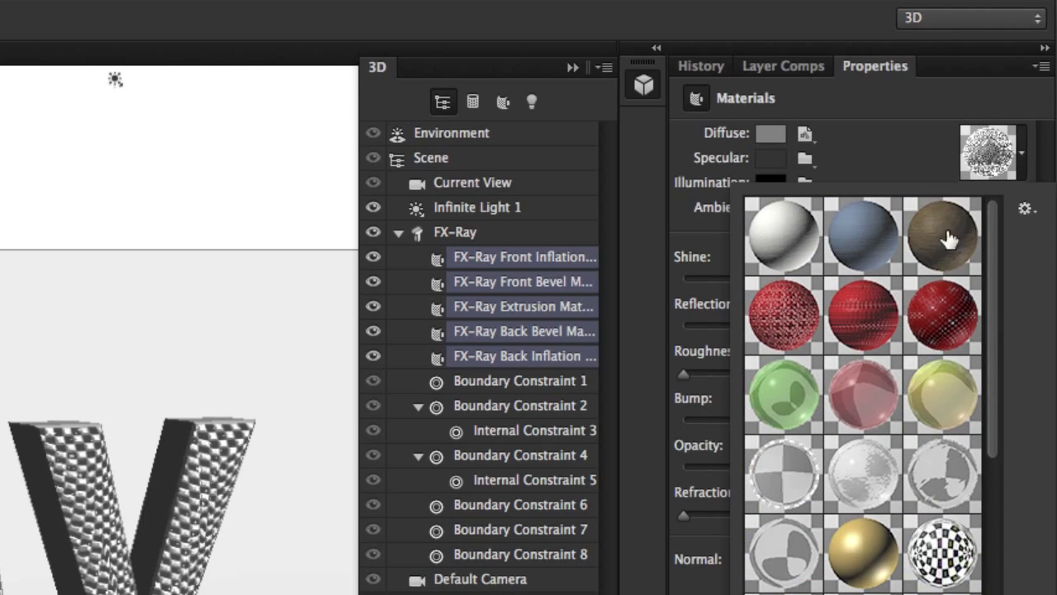
drag(996, 329, 1002, 434)
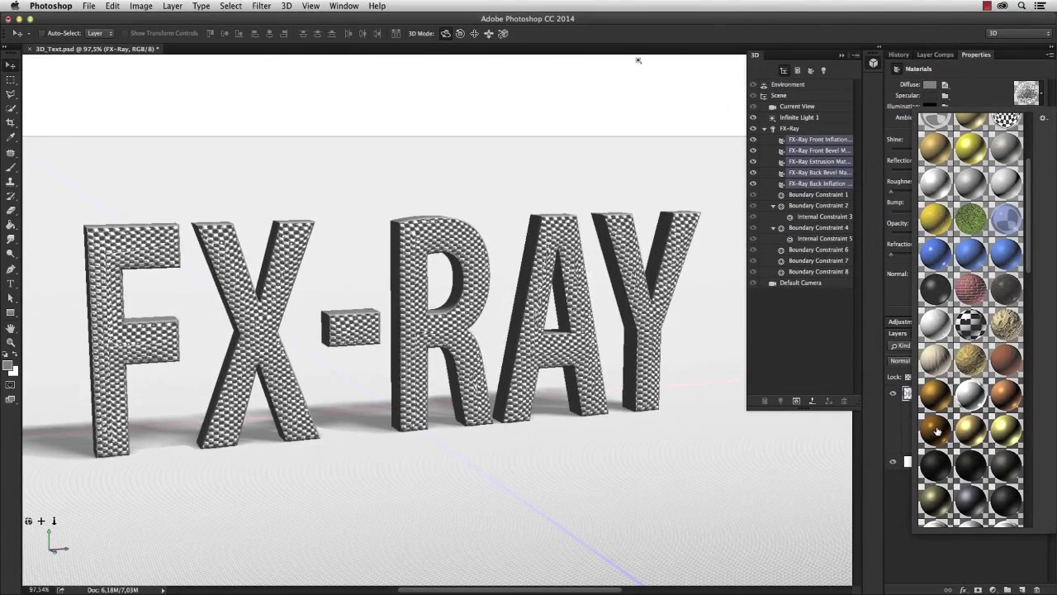
- Try the red brick, transparent blue glass and green grass material presets on all parts of the text
click(935, 427)
click(970, 287)
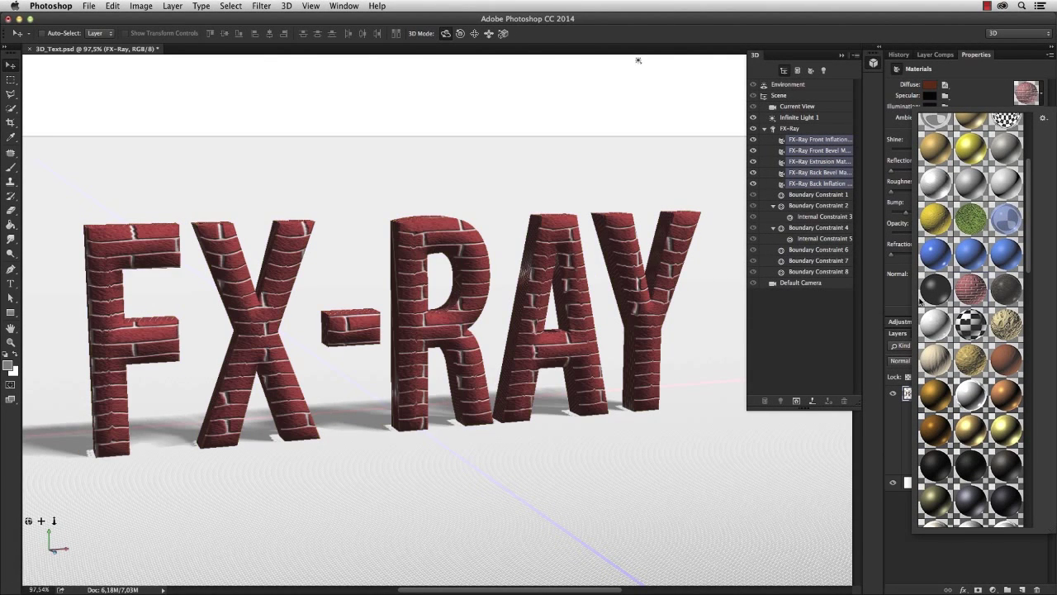
click(1006, 286)
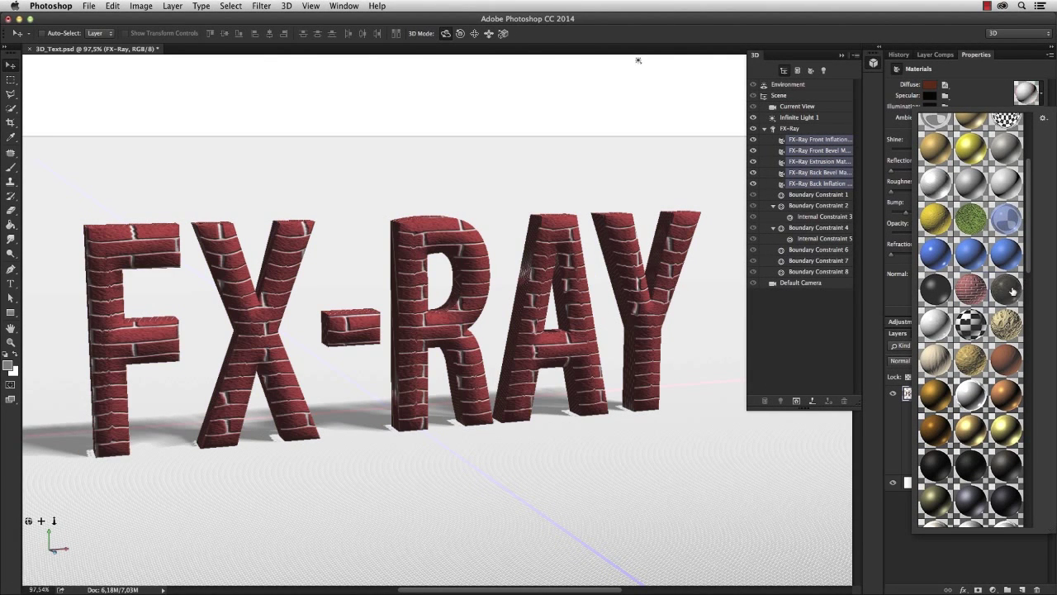
click(1003, 221)
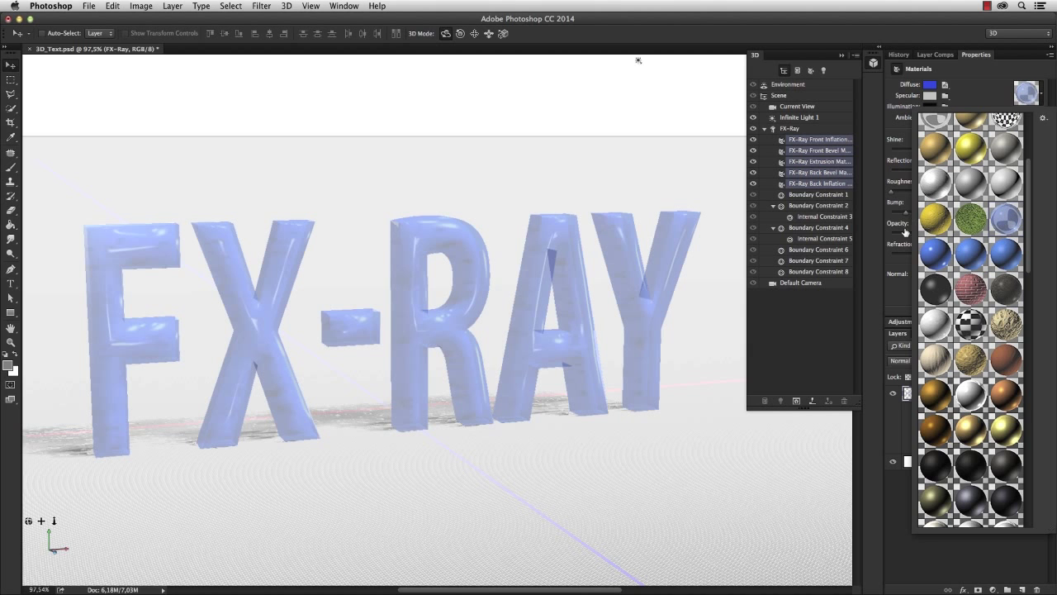
click(973, 221)
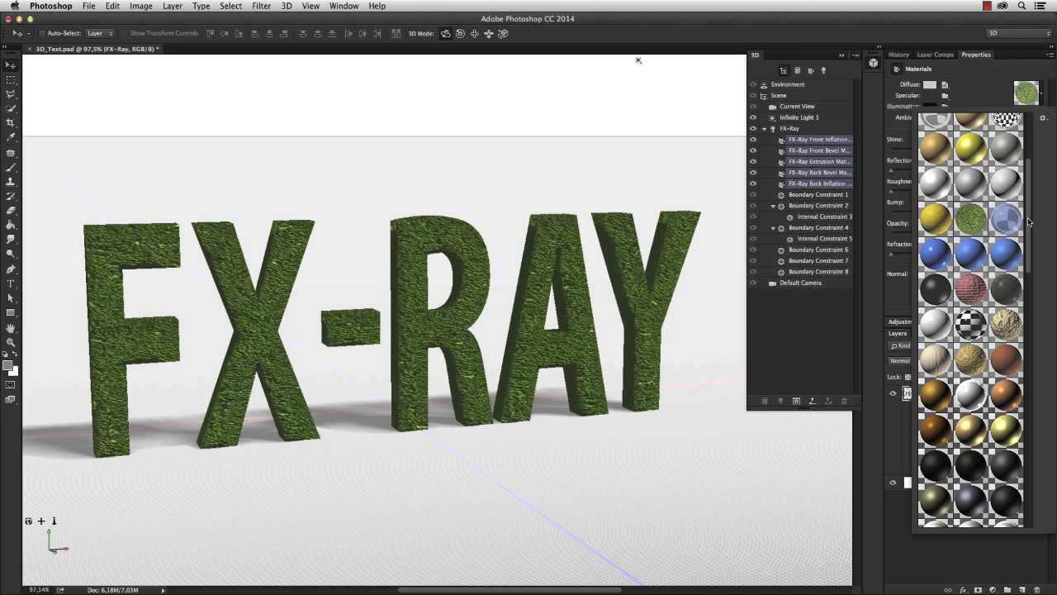
- Apply the smooth light-grey preset from the row above the grass preset to all five materials
drag(1029, 221, 1036, 167)
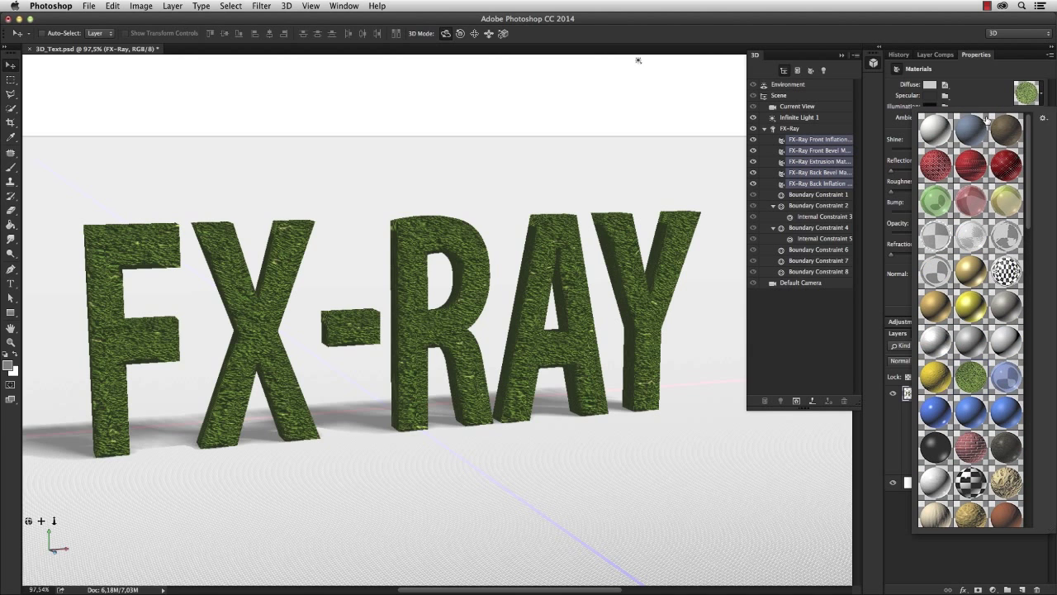
click(1002, 345)
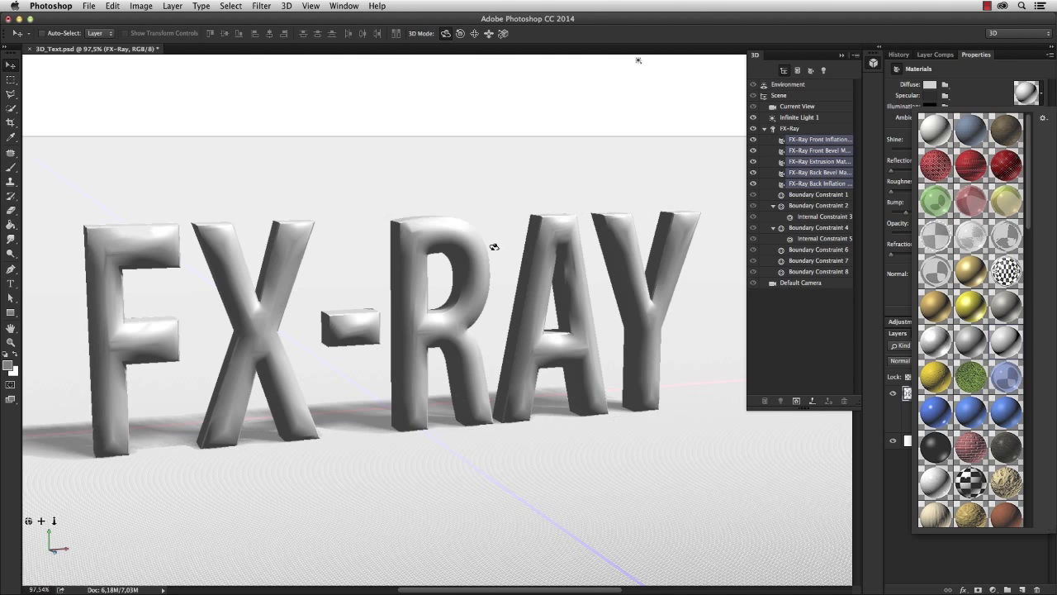
click(981, 83)
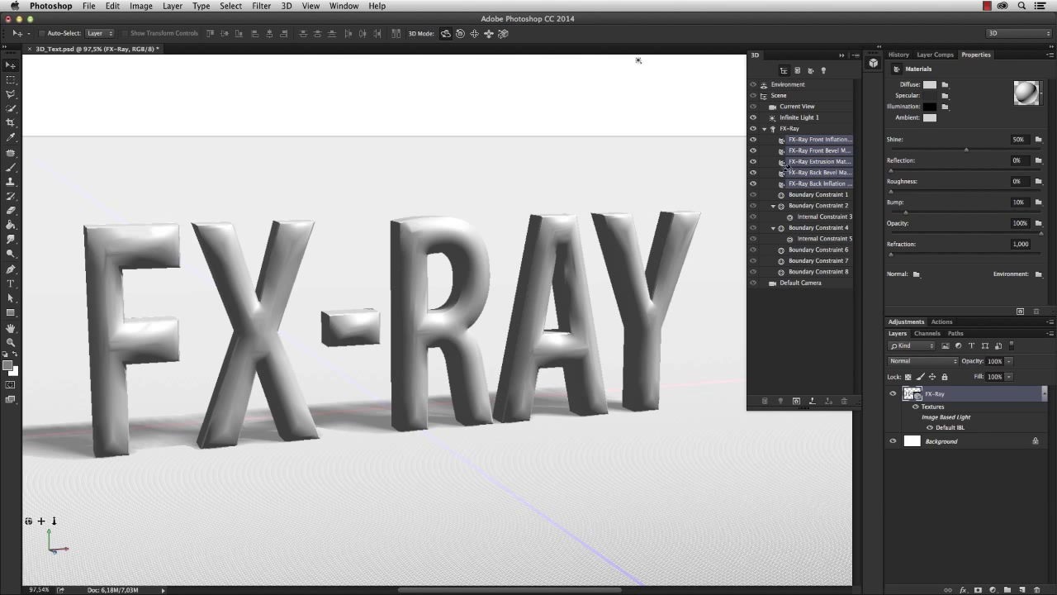
- Look through the material preset library categories, such as Metal, and the 3D commands for getting more content
click(1042, 97)
drag(1030, 172, 1036, 199)
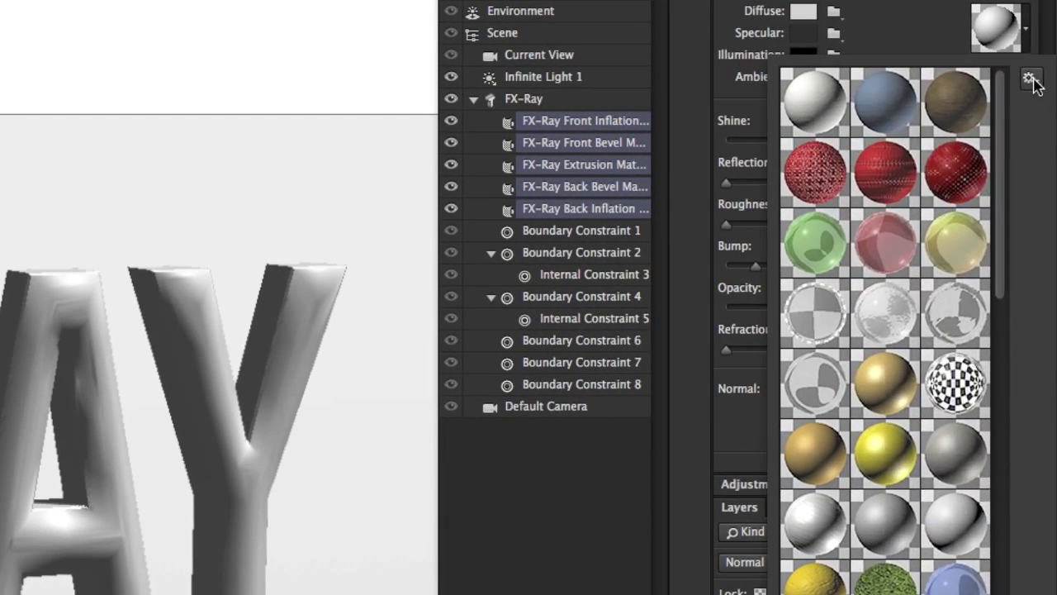
click(1041, 118)
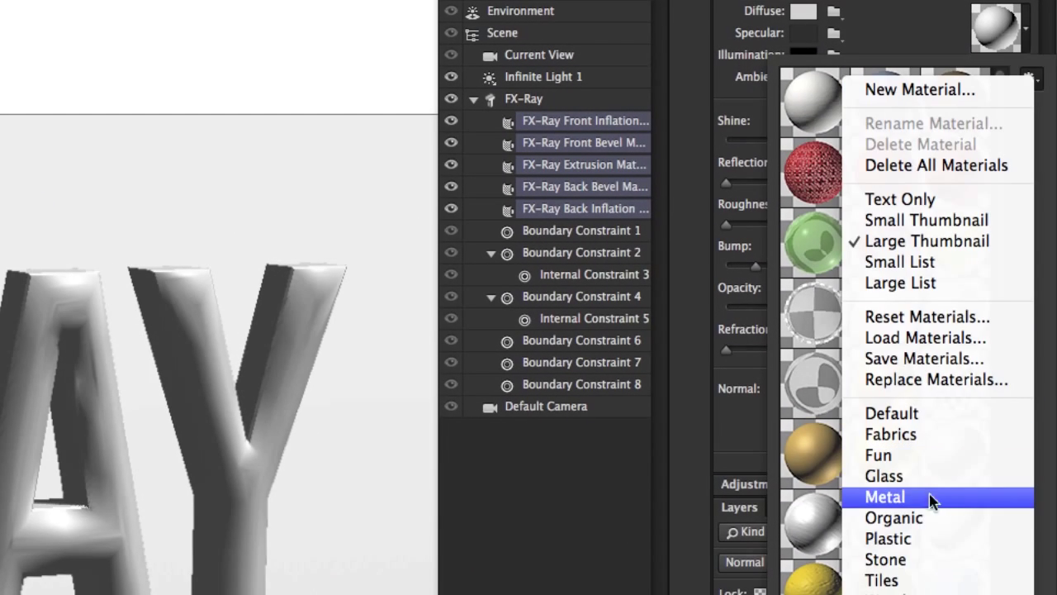
click(957, 36)
click(945, 40)
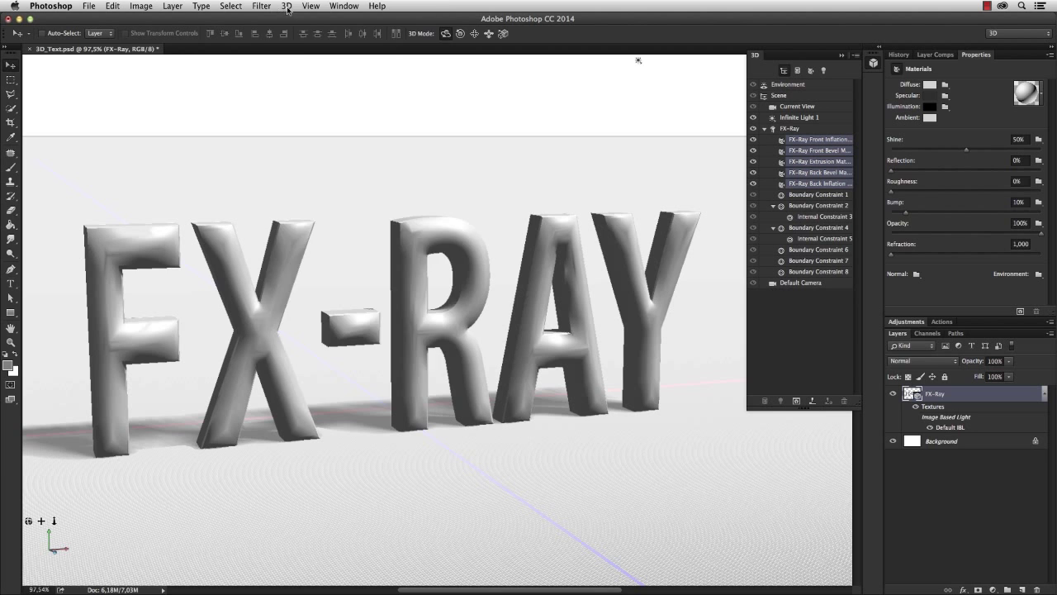
click(287, 9)
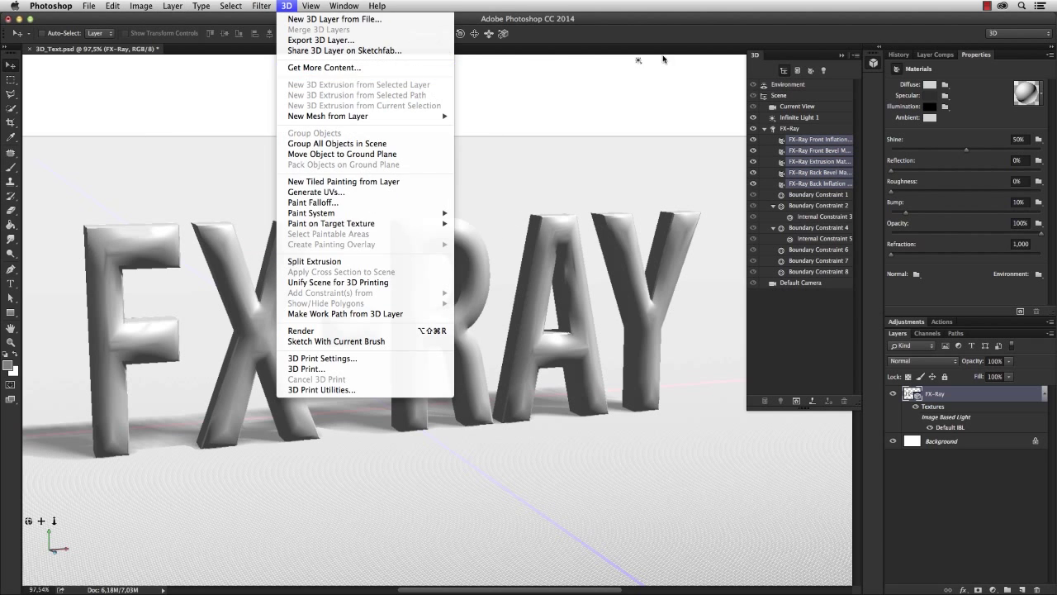
click(663, 56)
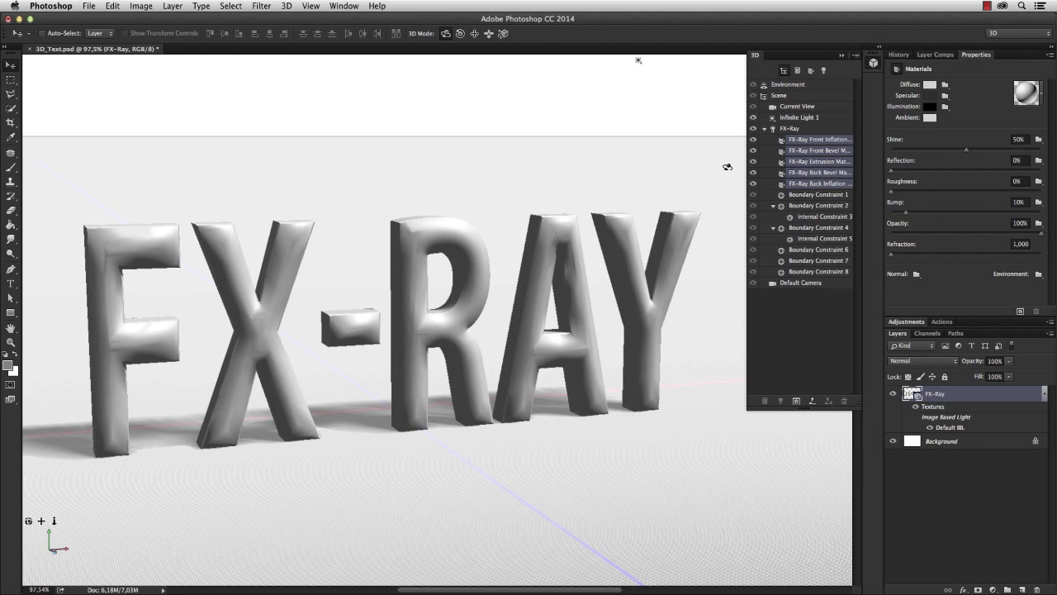
- Split the FX-Ray extrusion into separate letter meshes
key(super+0)
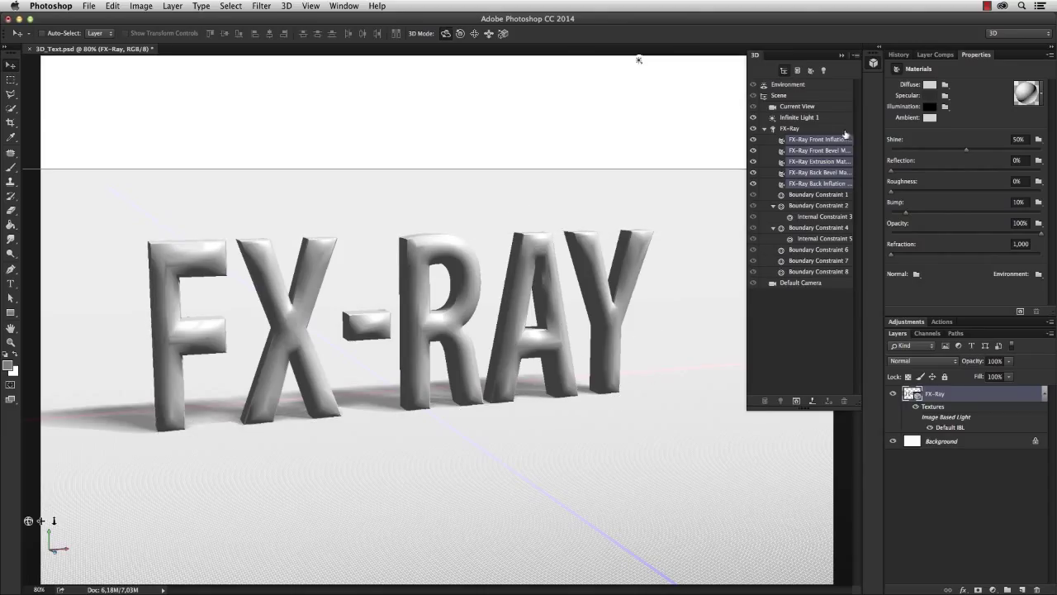
click(791, 130)
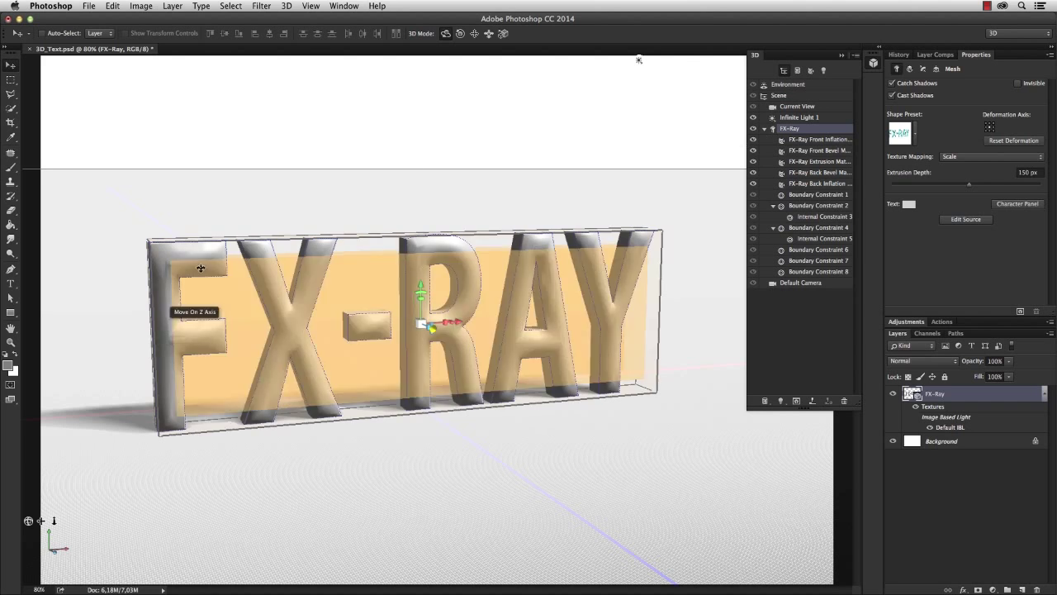
click(765, 130)
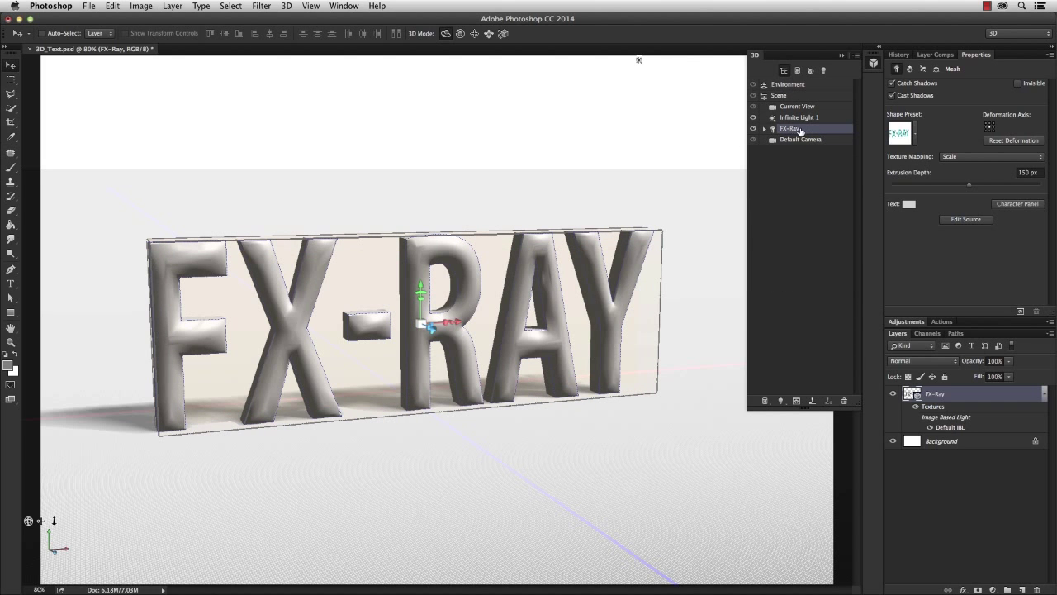
click(286, 7)
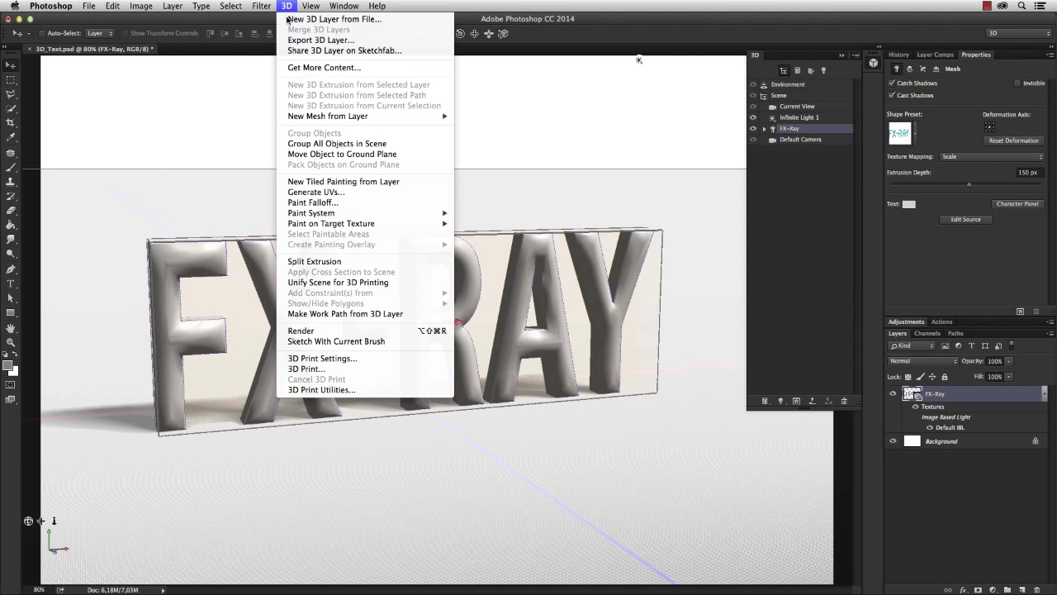
click(339, 265)
key(Return)
click(662, 237)
- Rename the group holding the split letters as Fx-Ray and expand it
click(795, 139)
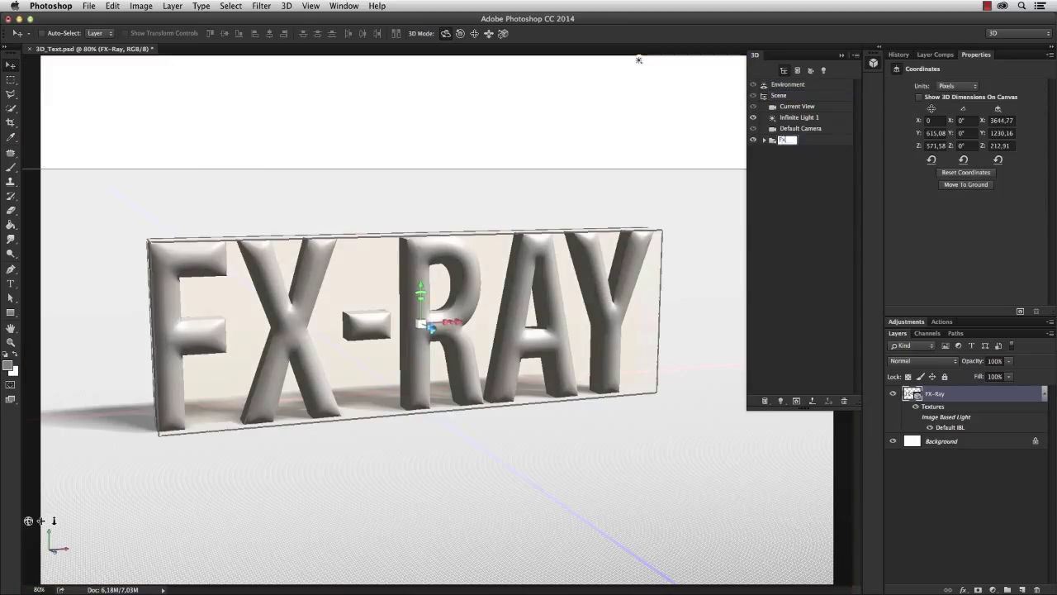
click(754, 140)
click(764, 141)
- Rename the six letter meshes in order as F, X, -, R, A and Y
double_click(798, 152)
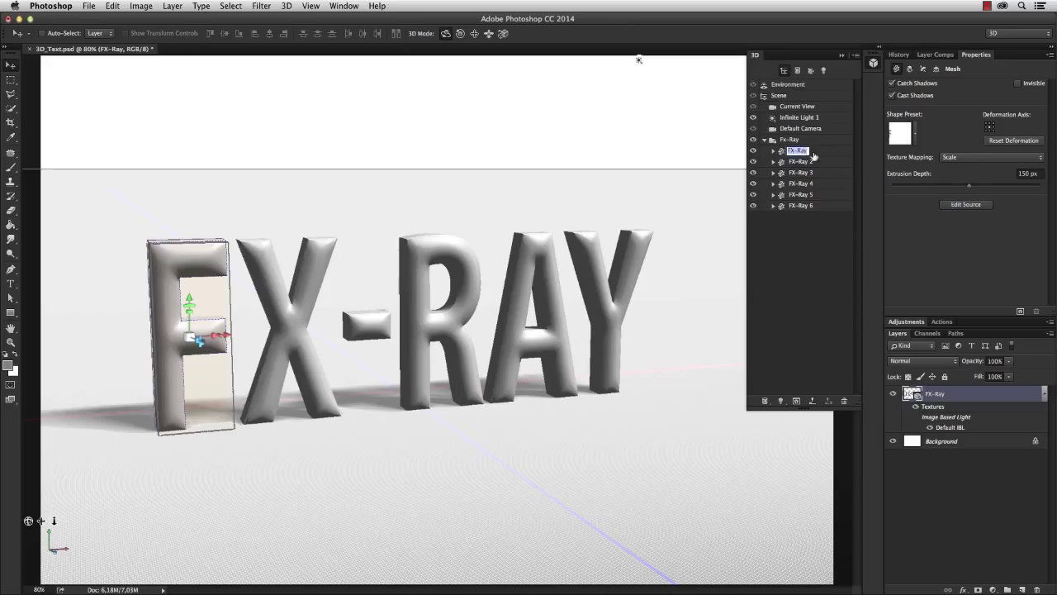
text(F)
key(Tab)
text(X)
key(Tab)
text(-)
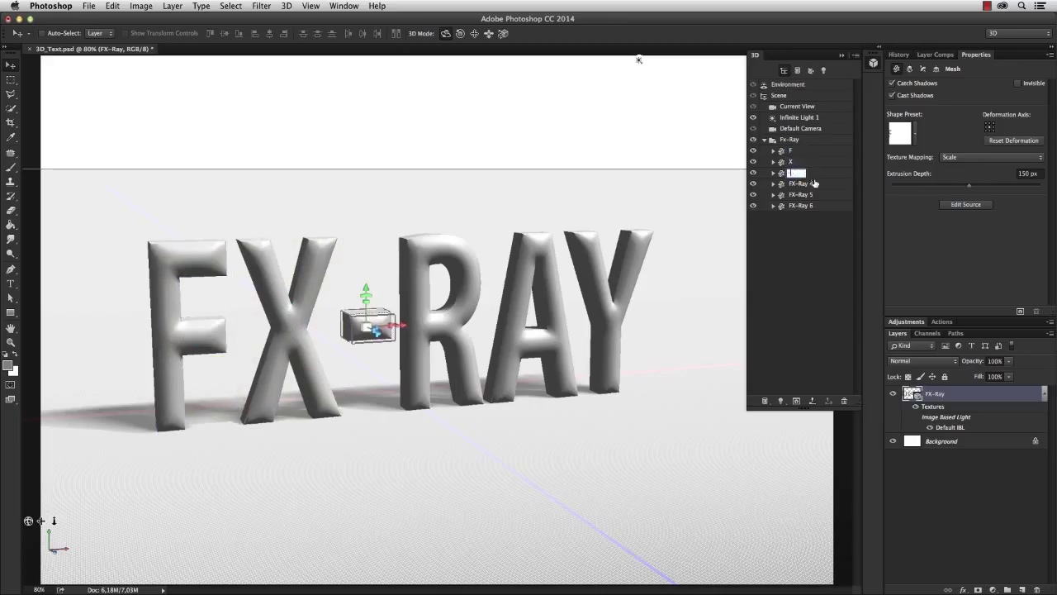
key(Tab)
text(R)
key(Tab)
text(A)
key(Tab)
text(Y)
key(Return)
- Select the letter X and rotate it about 35° around its vertical axis
click(808, 163)
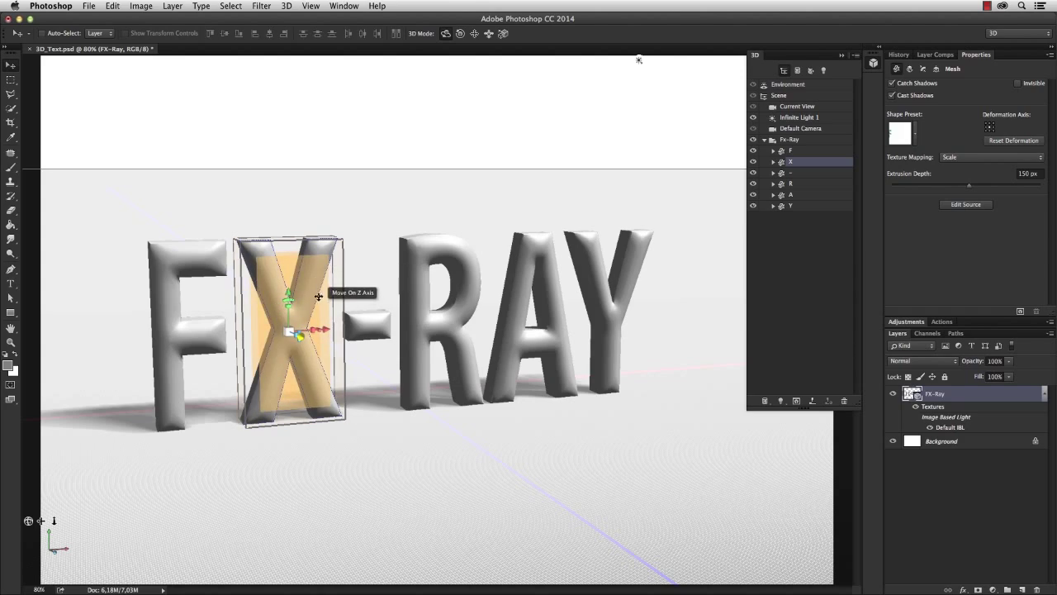
scroll(291, 330, up, 5)
drag(342, 293, 437, 274)
drag(488, 304, 112, 462)
scroll(502, 304, down, 3)
mouse_move(516, 304)
mouse_down()
mouse_move(516, 290)
mouse_move(514, 301)
mouse_up()
- Orbit the camera to a high view of the letters and tilt the letter X about 13° around the X axis
click(817, 106)
drag(512, 229, 490, 242)
scroll(489, 118, down, 2)
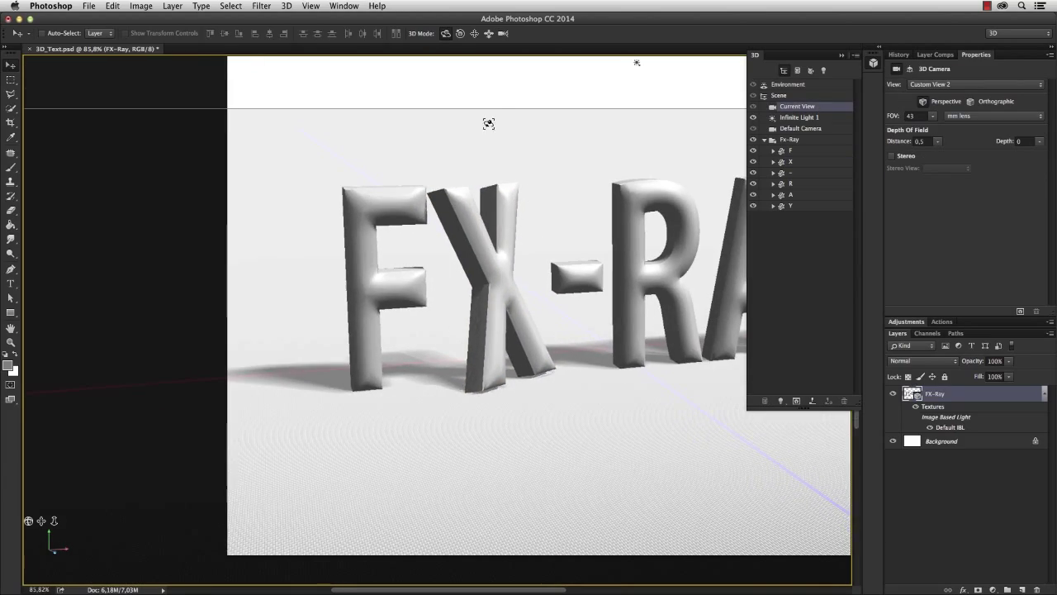
drag(489, 114, 686, 174)
click(816, 164)
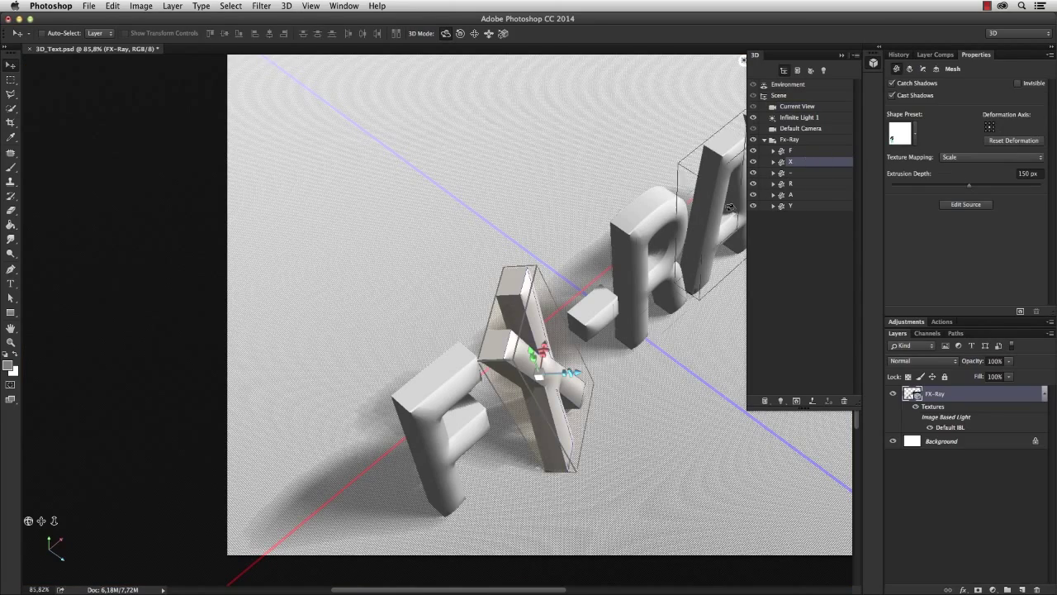
drag(538, 354, 529, 373)
- Orbit the camera back to a low view and move the letter X to the ground plane
click(795, 107)
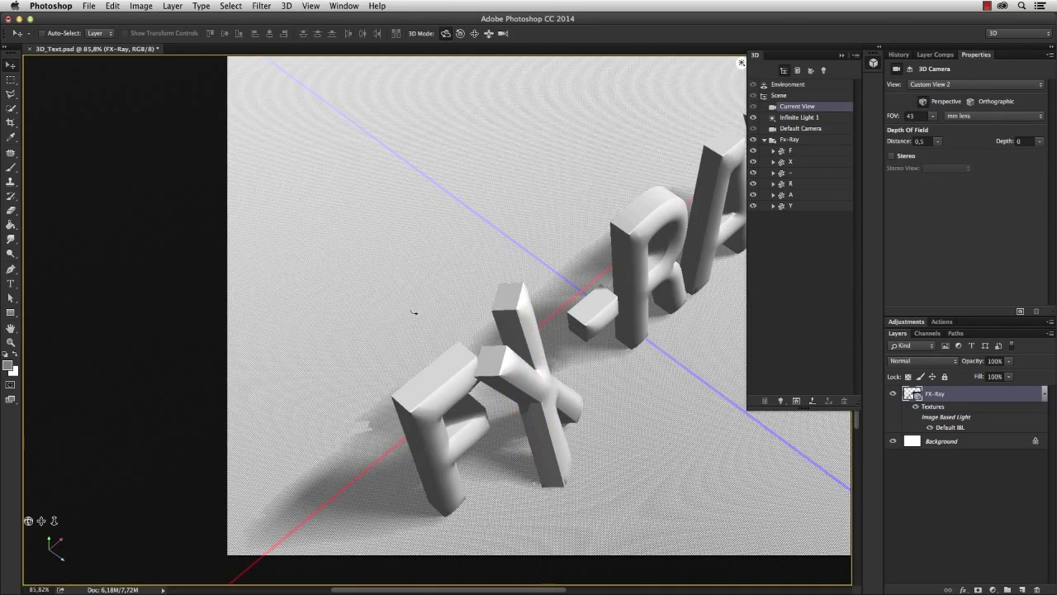
drag(427, 319, 821, 185)
click(816, 165)
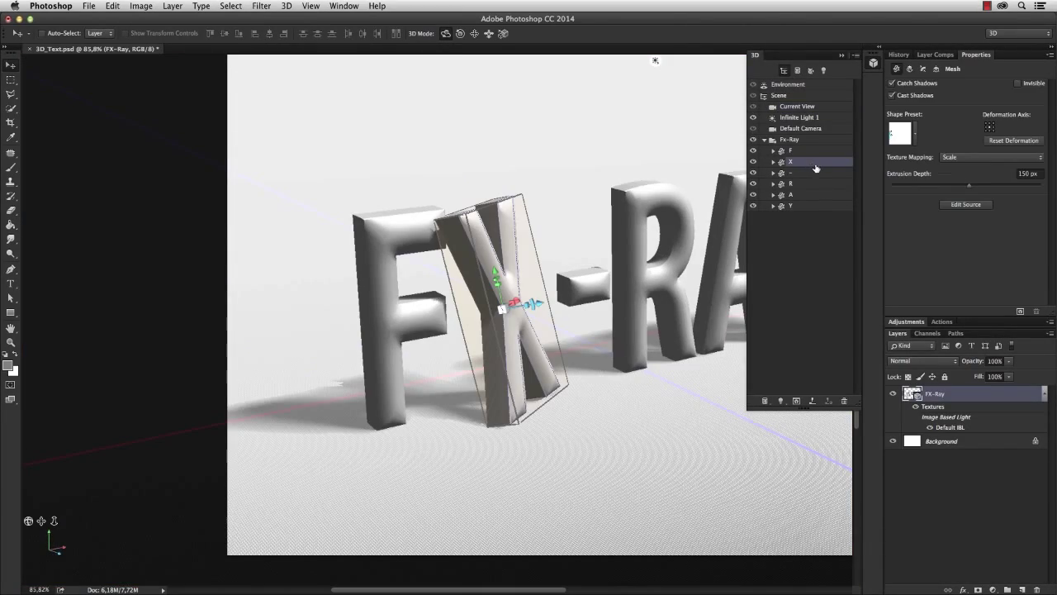
click(936, 70)
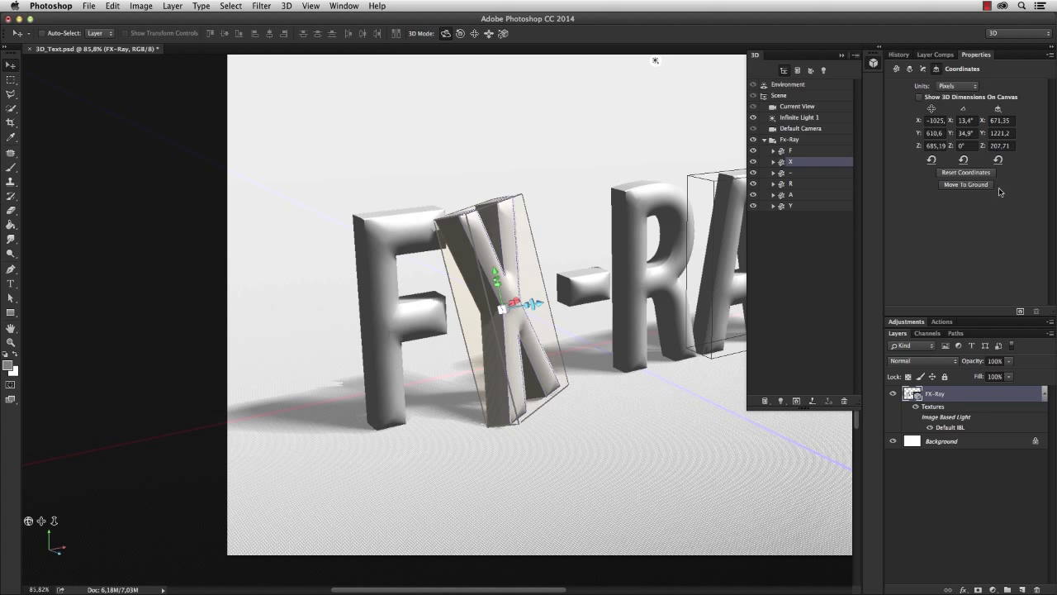
click(965, 184)
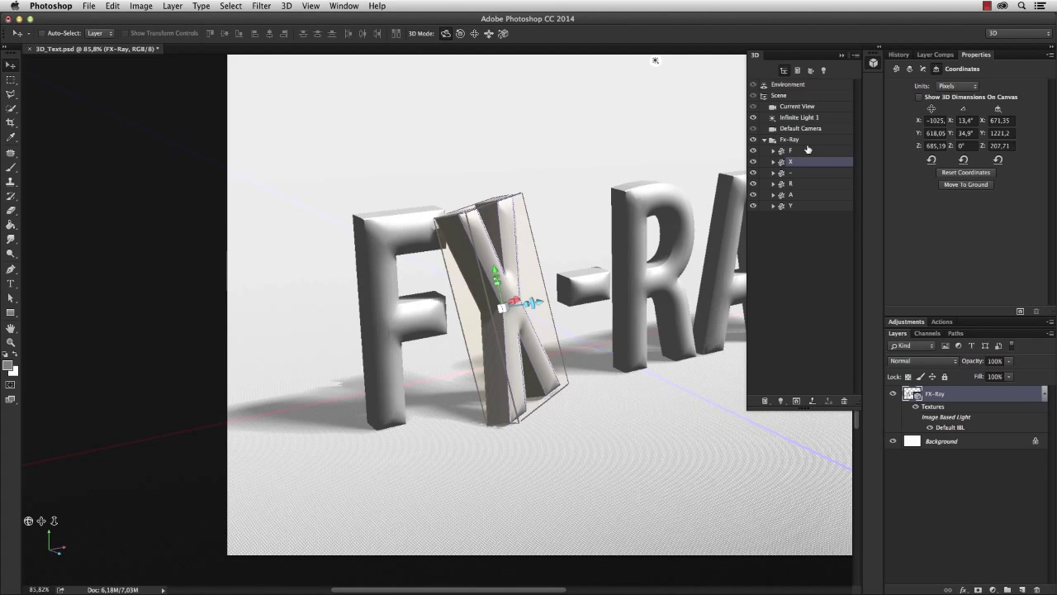
- Rotate the letter R to about 16° on X, -35° on Y and 14° on Z, and move it to the ground
click(795, 108)
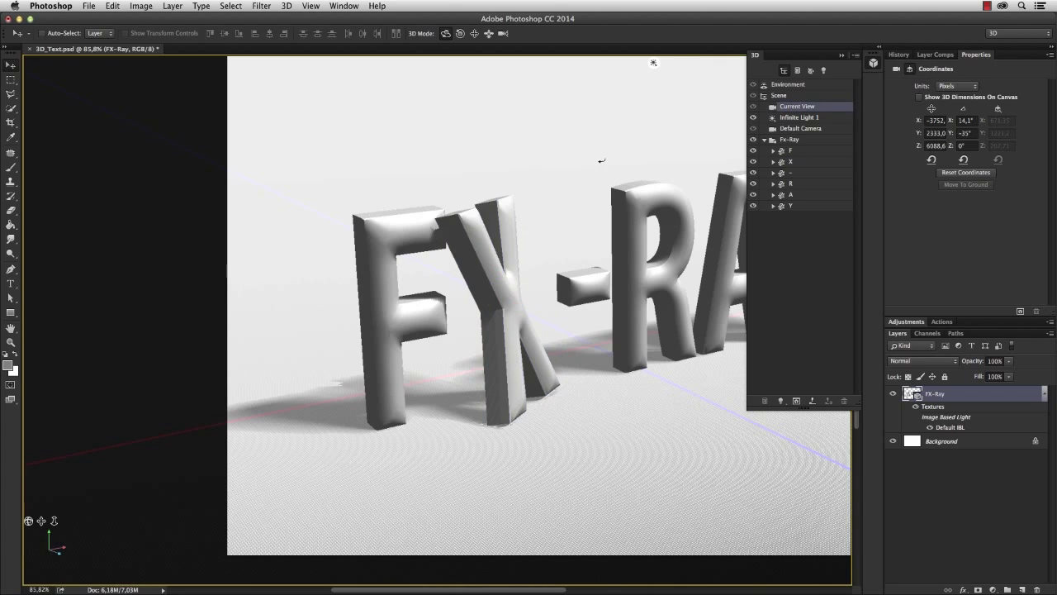
drag(597, 163, 556, 163)
drag(652, 251, 438, 276)
click(807, 185)
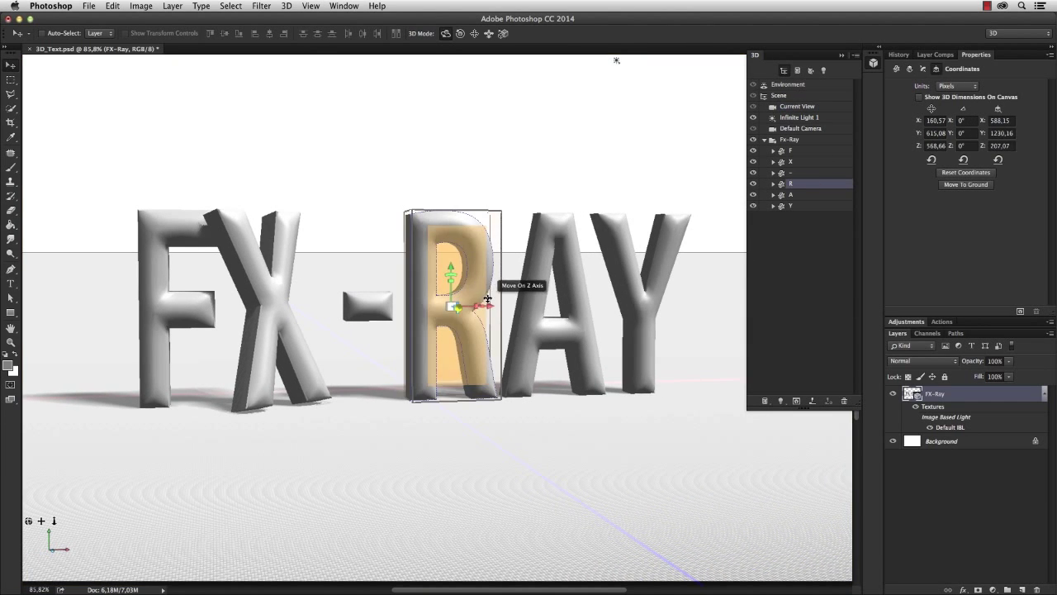
drag(427, 324, 432, 291)
drag(488, 316, 533, 309)
click(954, 185)
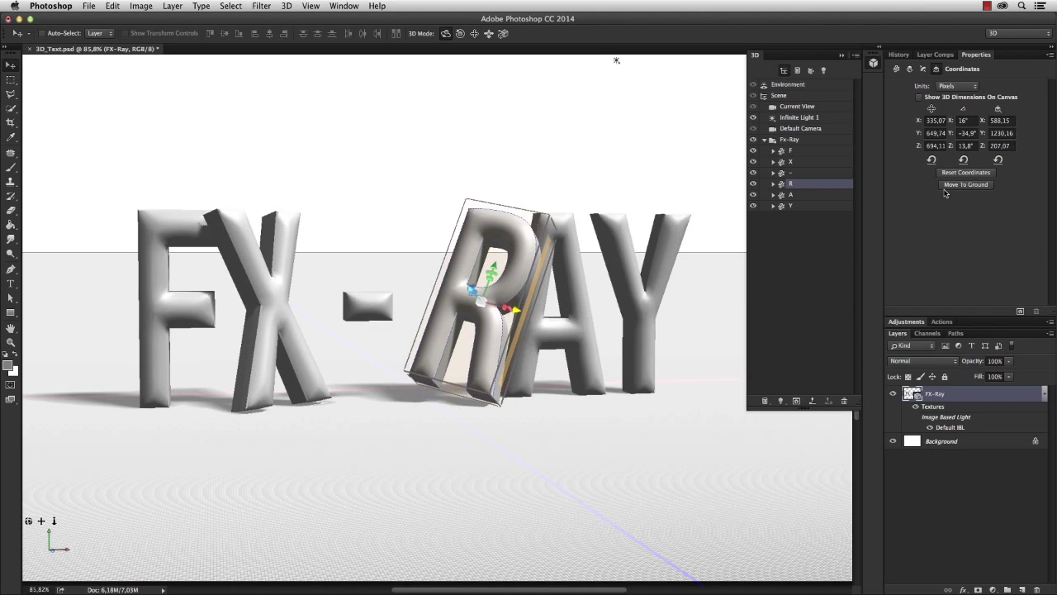
- From a high camera view, shift the letter R along its Z axis away from the A and ground it
click(799, 107)
drag(601, 144, 460, 191)
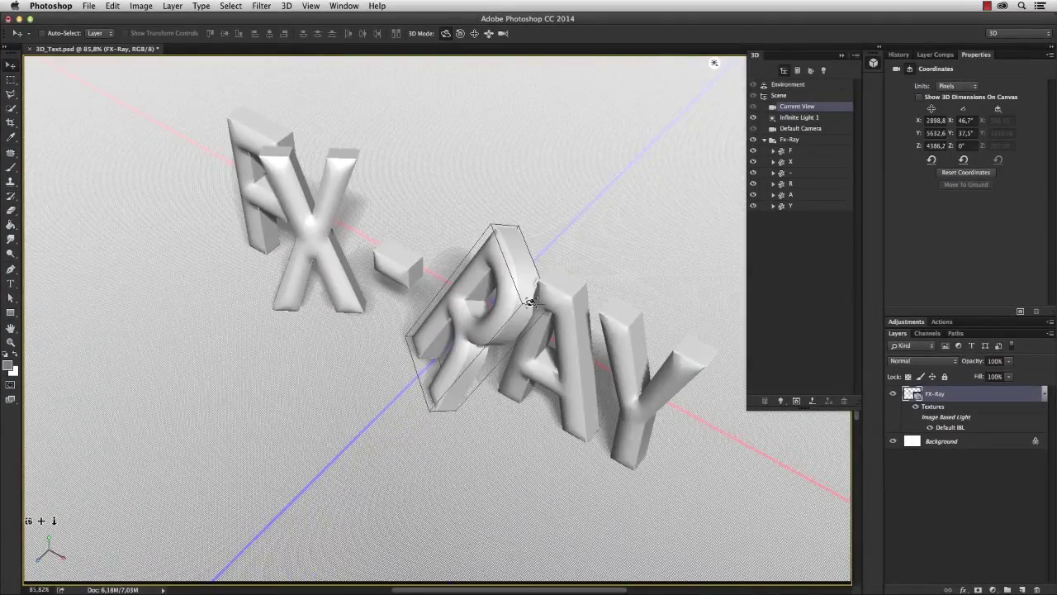
drag(541, 301, 581, 302)
click(784, 184)
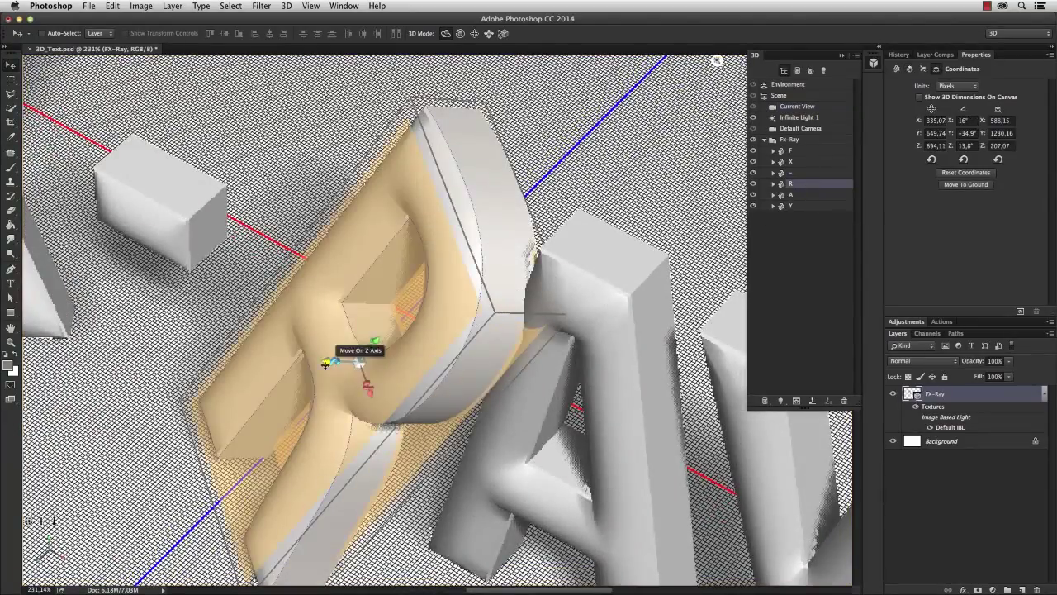
drag(326, 361, 317, 363)
click(955, 186)
- Return to a front view of the whole text, rotate the letter Y to about -37° on X and -56° on Y, and ground it
drag(529, 429, 633, 201)
key(super+0)
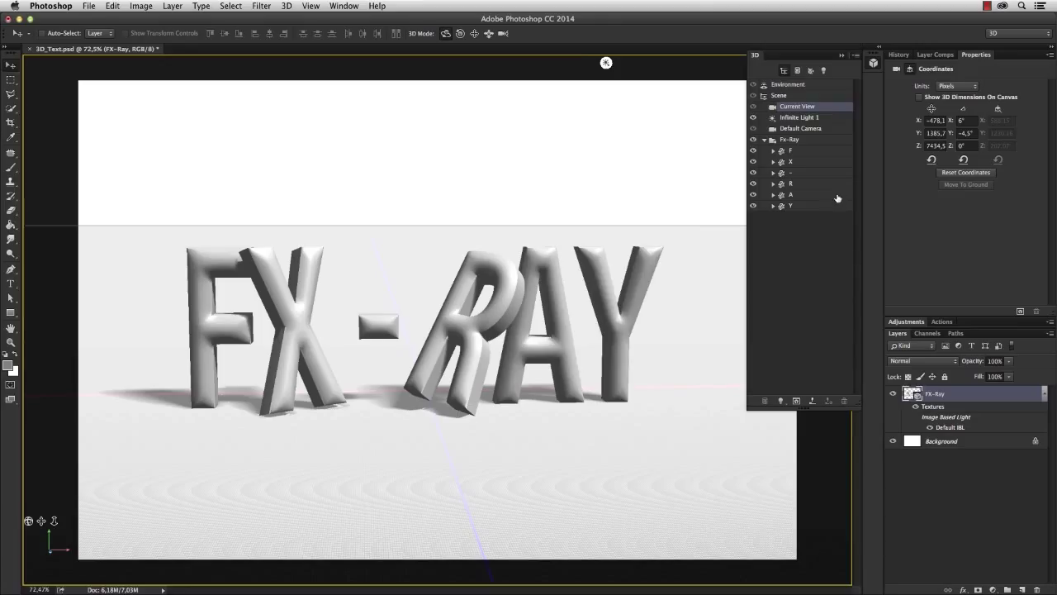
click(835, 201)
drag(653, 330, 594, 342)
click(966, 185)
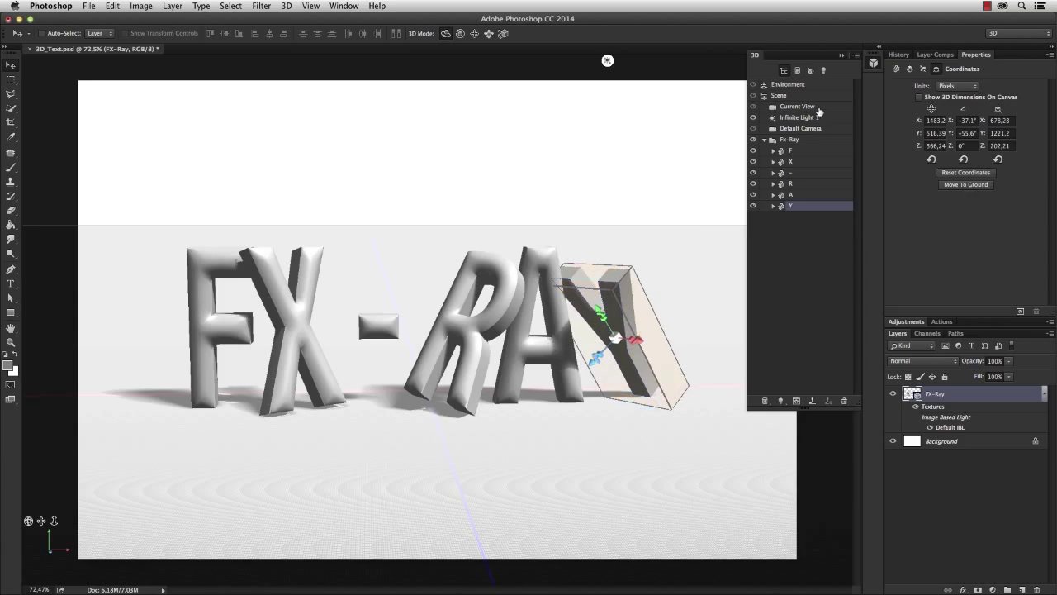
- From a high camera view, shift the letter Y forward, set its X tilt to about -32°, and move it to the ground
click(822, 108)
drag(613, 224, 588, 337)
click(588, 336)
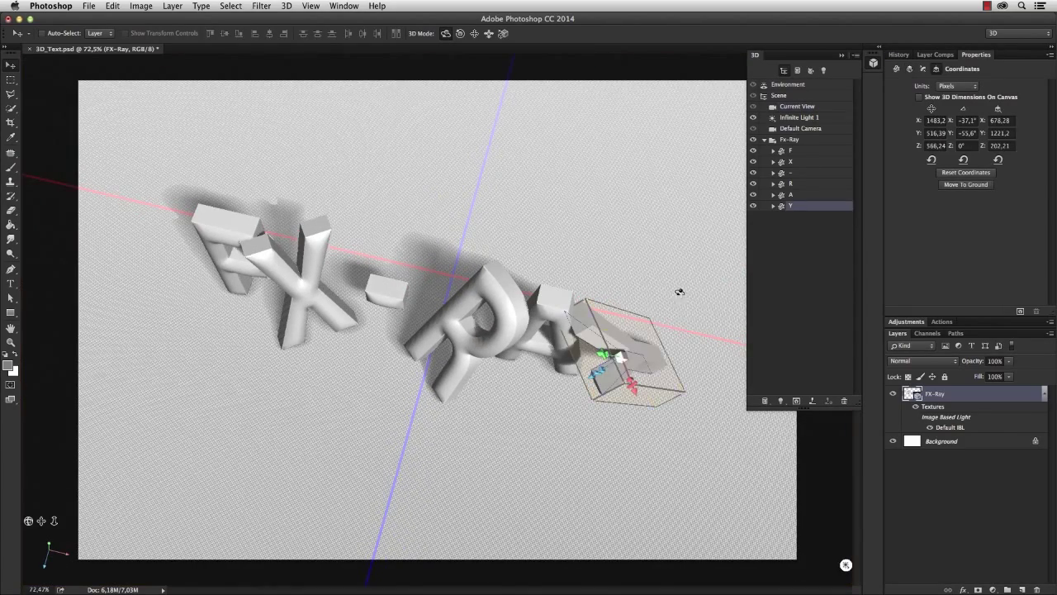
drag(657, 403, 656, 403)
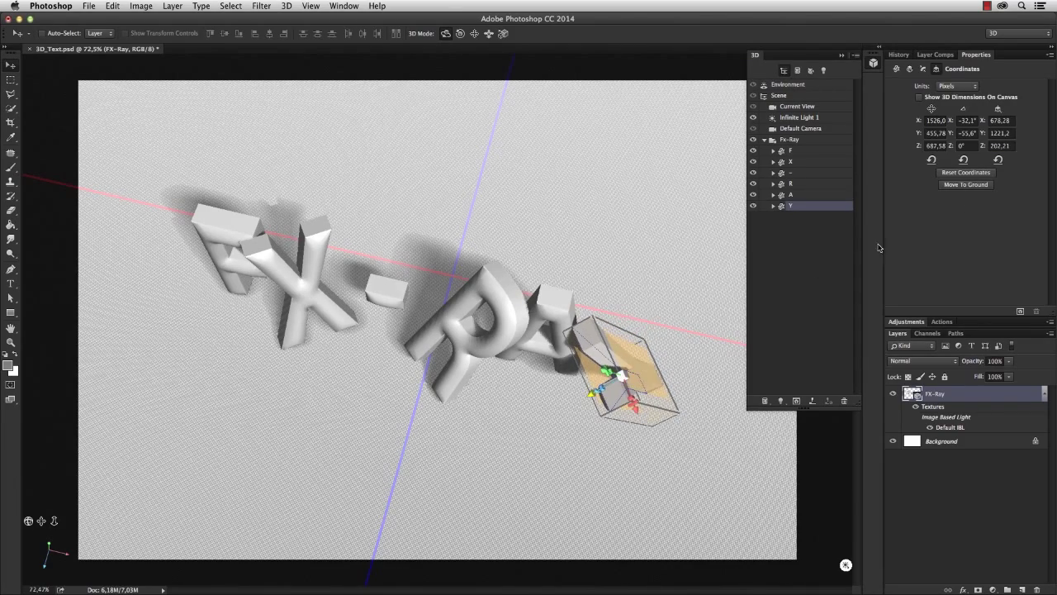
click(966, 184)
- Return the camera to the front and add a cylinder to the hyphen mesh with a scene size of 50 × 100 × 50 mm
click(822, 106)
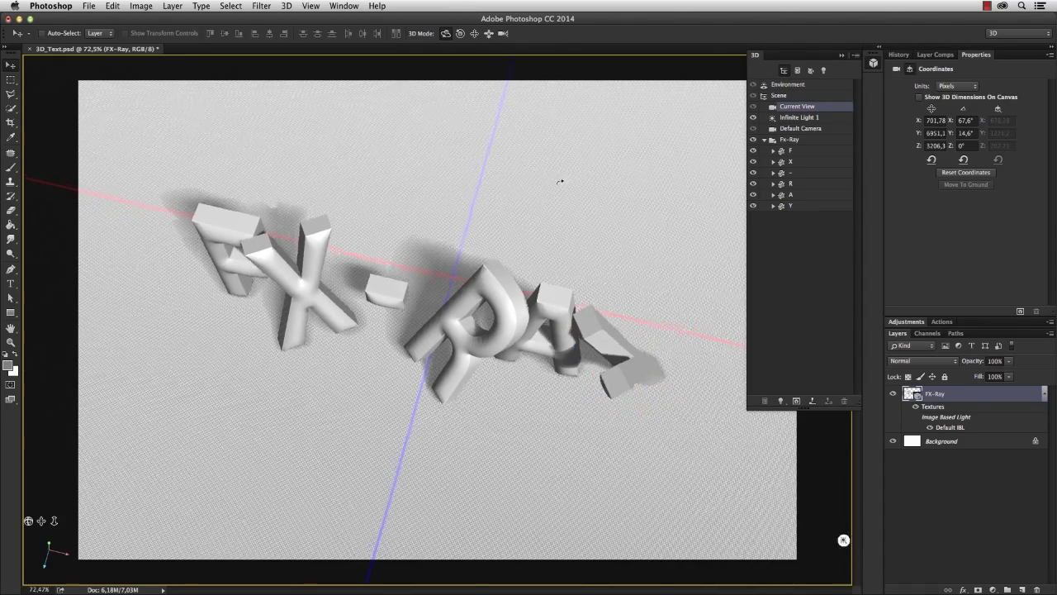
drag(560, 181, 564, 144)
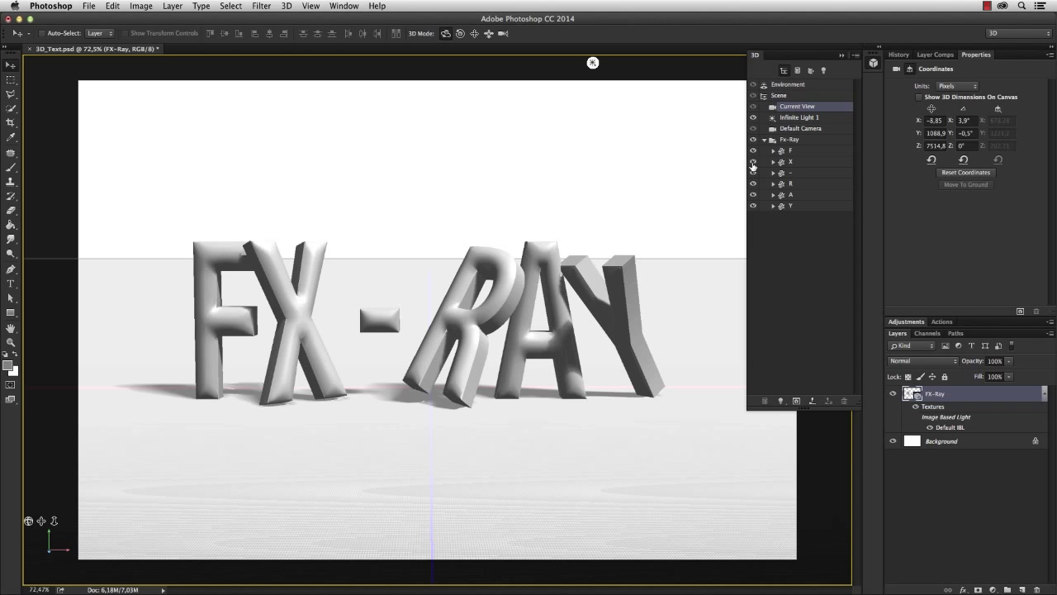
click(803, 174)
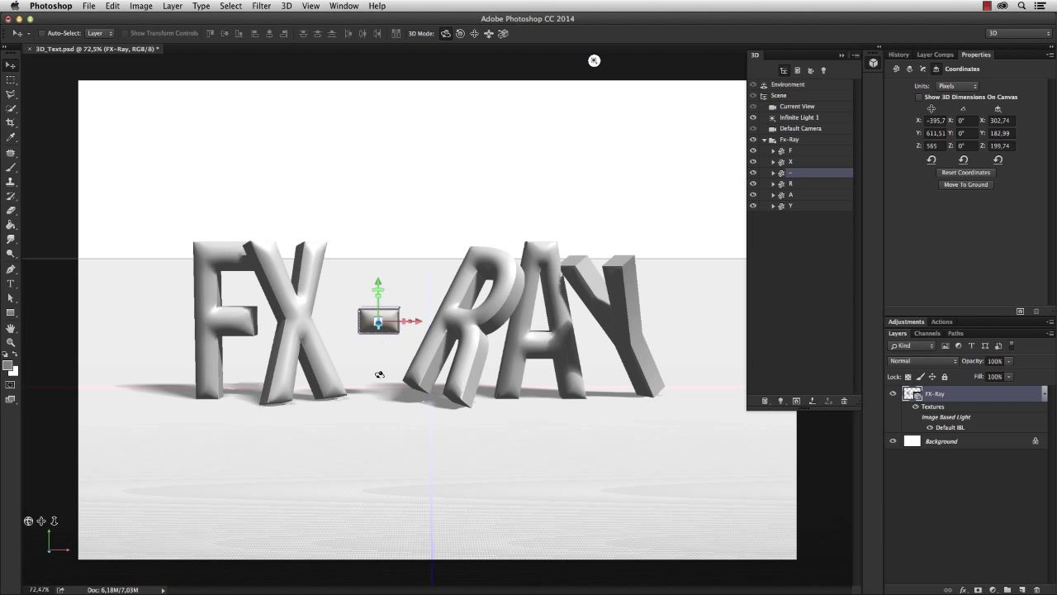
click(772, 173)
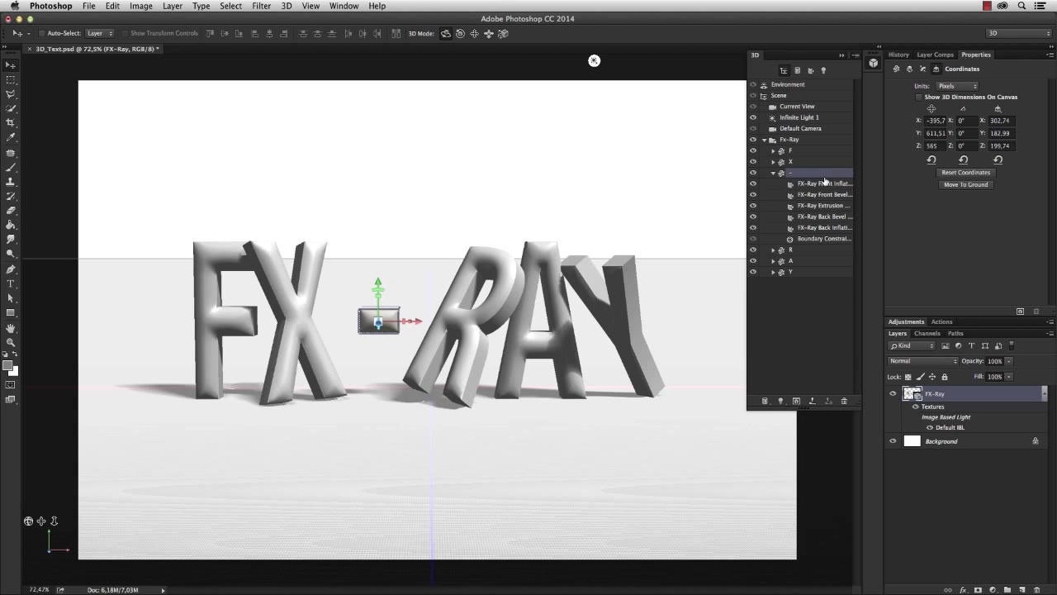
click(764, 400)
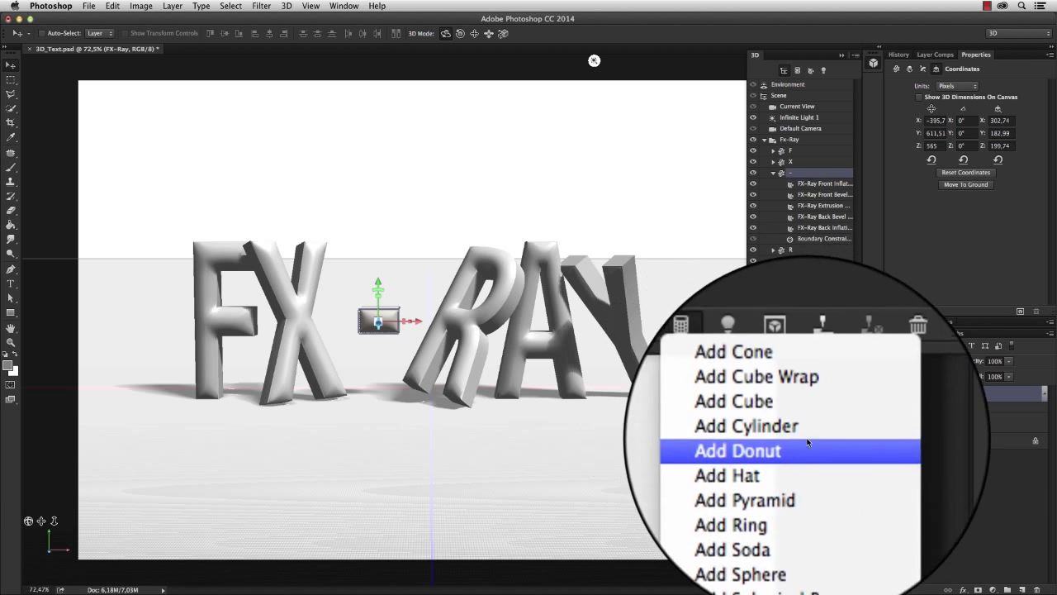
click(777, 433)
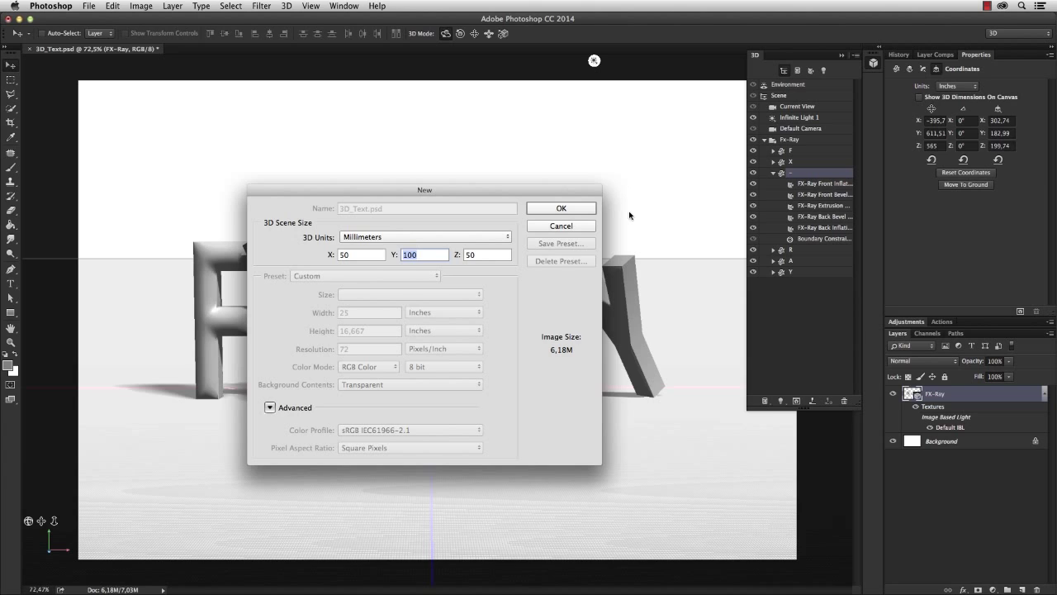
click(583, 207)
- Fit the new cylinder as a thin pole beneath the hyphen
drag(93, 516, 295, 461)
scroll(384, 364, up, 5)
drag(360, 366, 368, 227)
- Align the cylinder pole under the hyphen from another camera angle, move it to the ground, and orbit back to the front
click(827, 107)
scroll(442, 176, down, 5)
drag(419, 115, 793, 413)
click(820, 184)
drag(432, 264, 426, 253)
click(958, 182)
click(813, 107)
drag(560, 123, 341, 63)
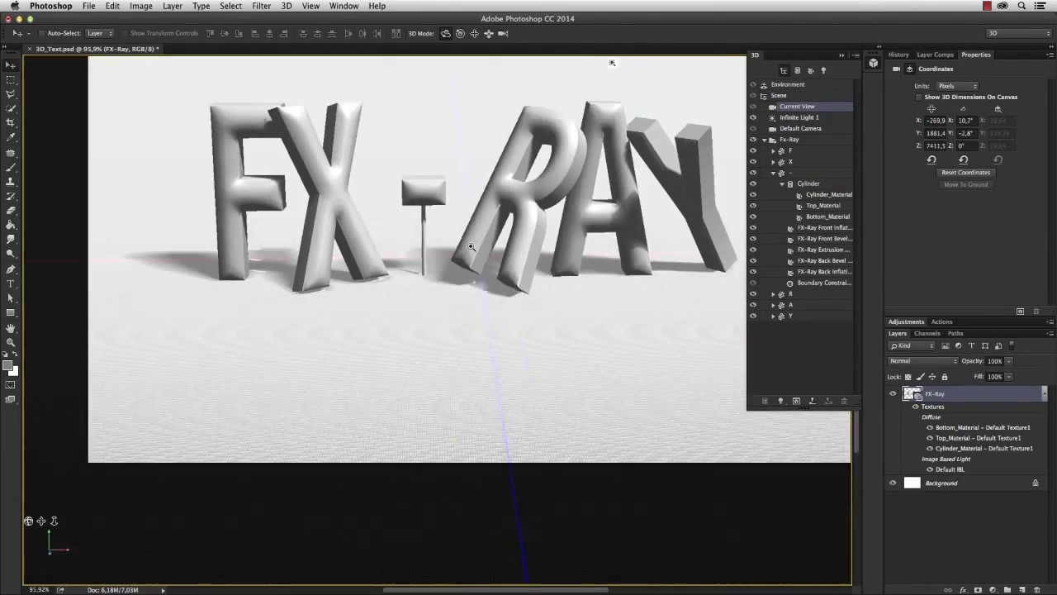
- Tilt the hyphen together with its cylinder pole and return to the scene's current view
click(376, 309)
drag(388, 297, 413, 259)
drag(412, 326, 429, 327)
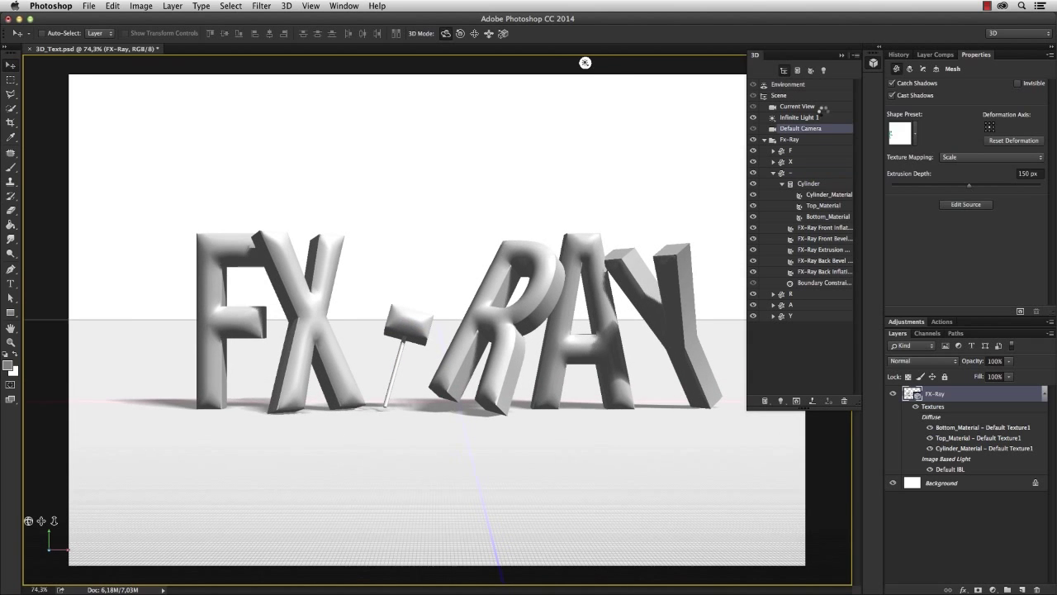
click(800, 107)
scroll(459, 263, down, 2)
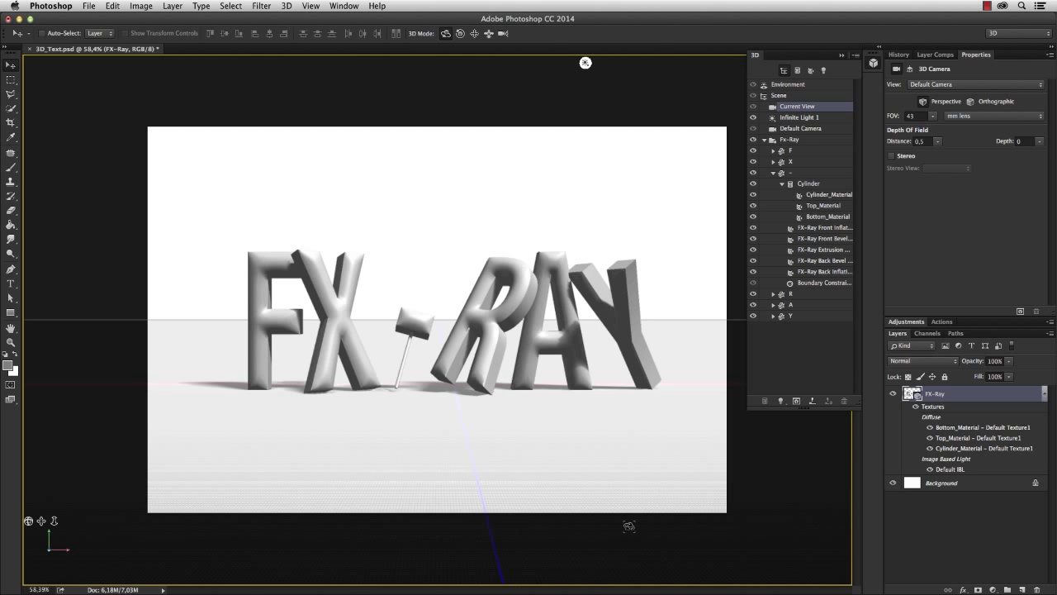
- Open the HollywoodSign_6281 JPEG photo from the Tutorial folder as a second document
key(m)
key(super+o)
click(551, 323)
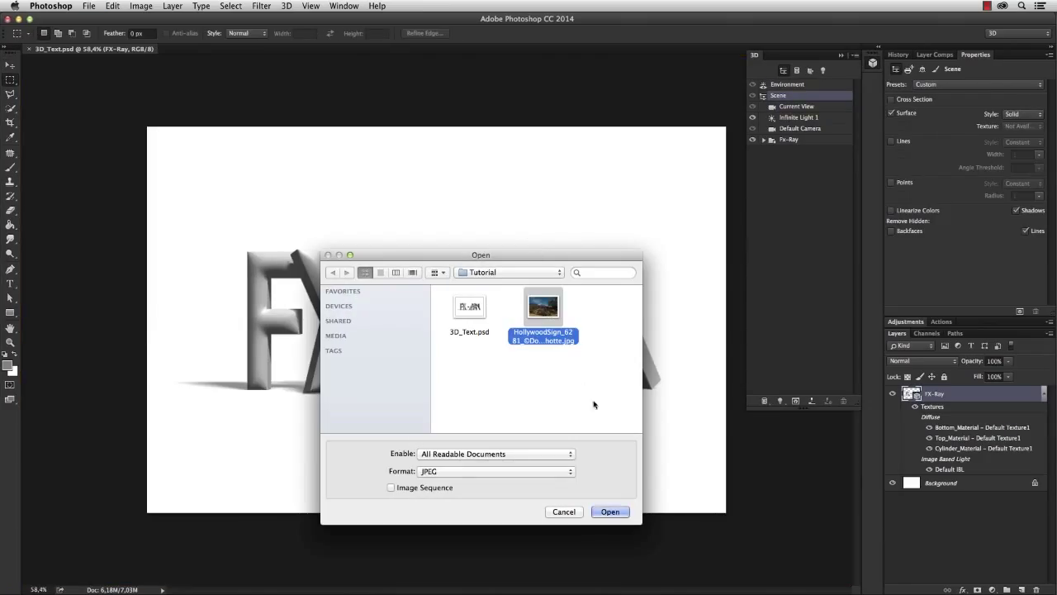
click(624, 508)
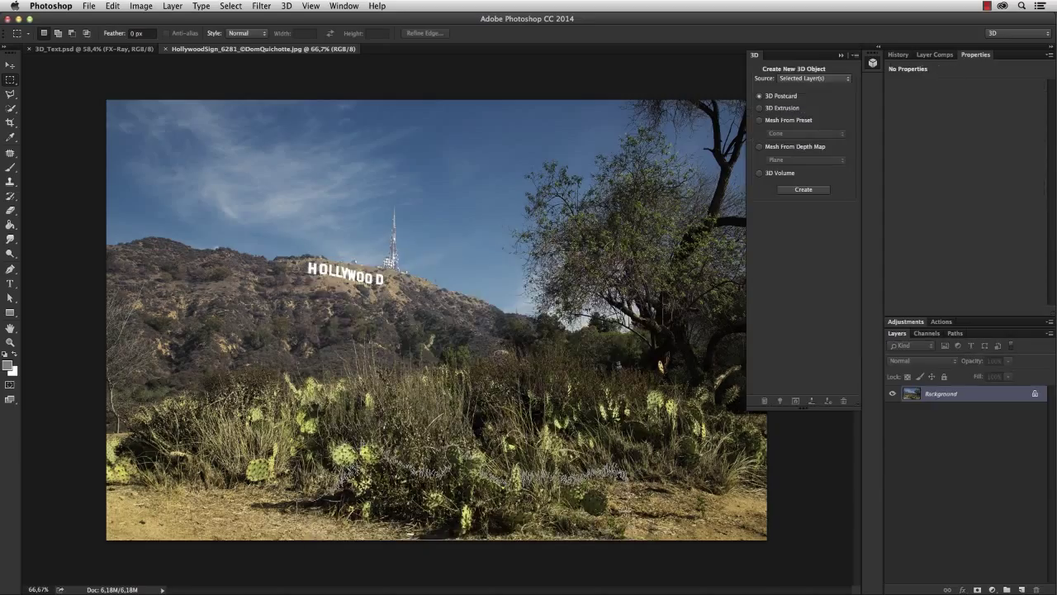
- Load the photo's work path as a selection, copy that area to a new layer, and name the layer Front
click(955, 332)
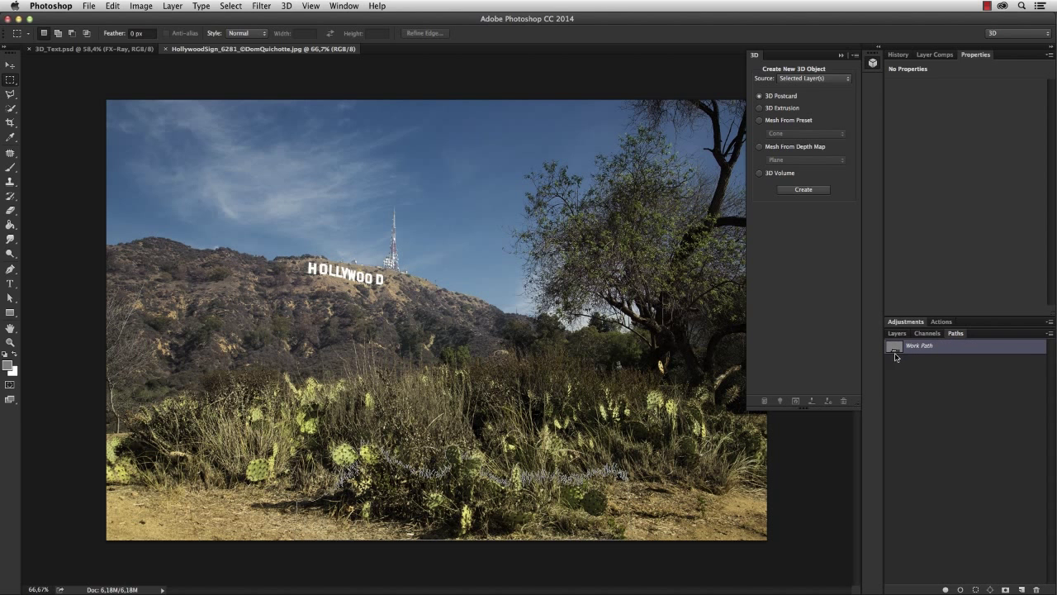
click(960, 589)
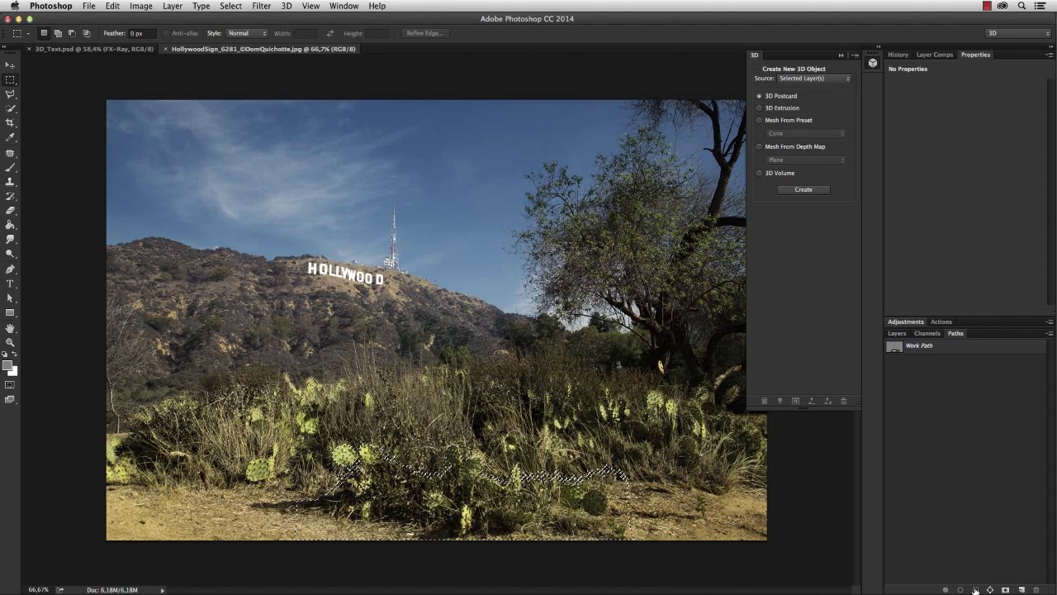
click(894, 334)
key(ctrl+j)
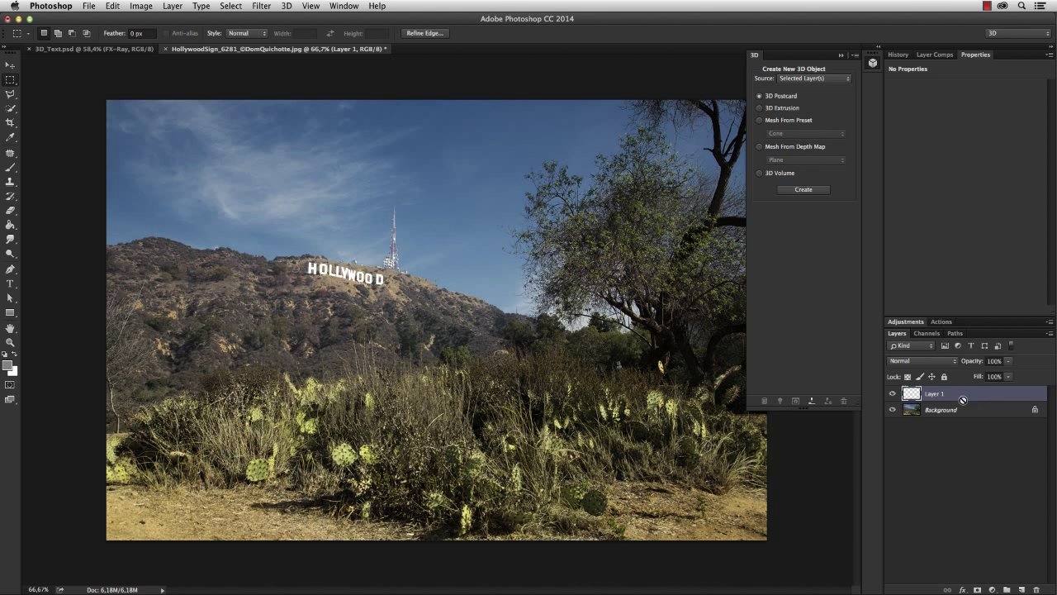
double_click(934, 394)
text(Front)
key(Return)
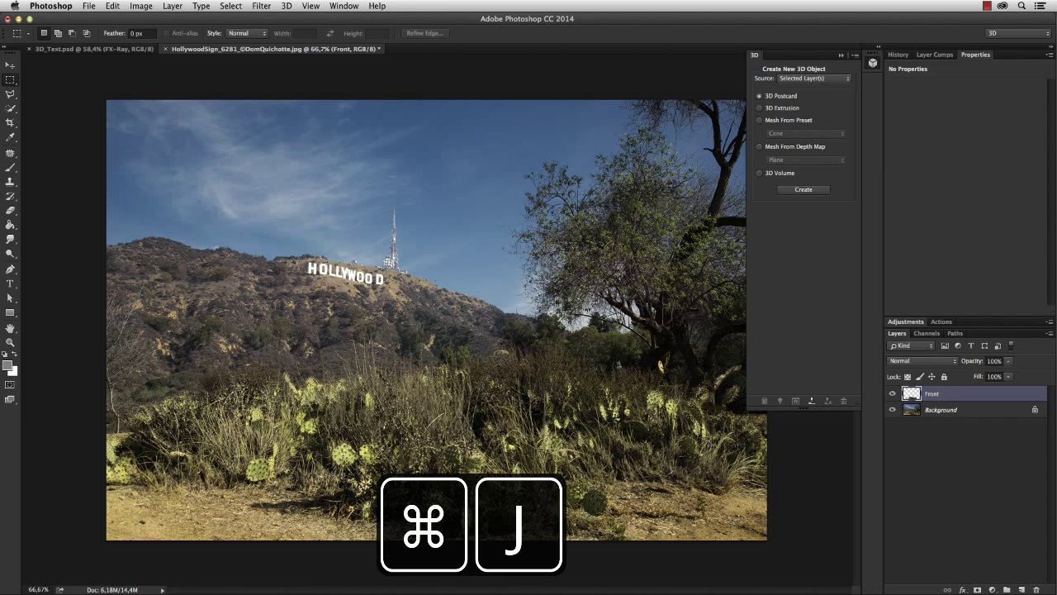
- Hide the Background layer to examine the cactus cutout on the Front layer, and show the background again
click(893, 410)
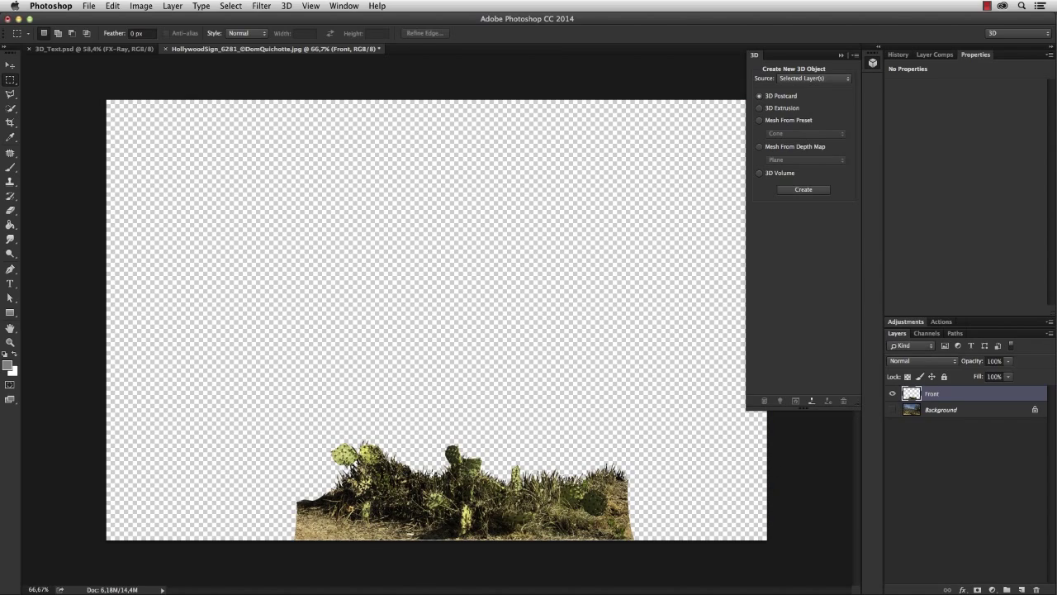
drag(391, 469, 443, 472)
drag(510, 453, 461, 431)
scroll(460, 430, down, 3)
scroll(512, 405, down, 2)
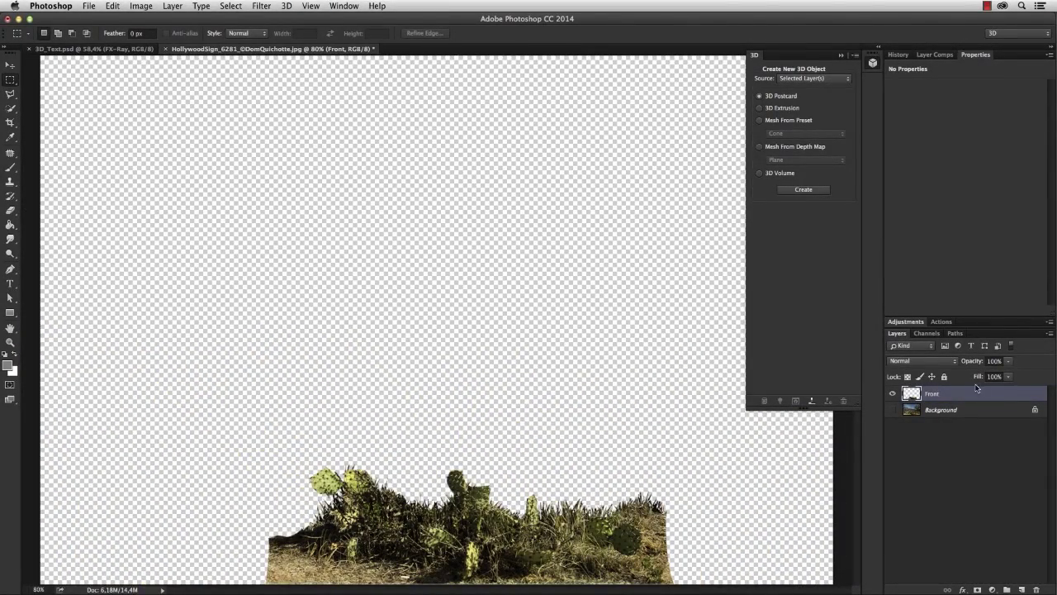
click(893, 409)
- Duplicate the FX-Ray 3D layer from 3D_Text.psd into the Hollywood photo, placing it between Background and Front
click(978, 414)
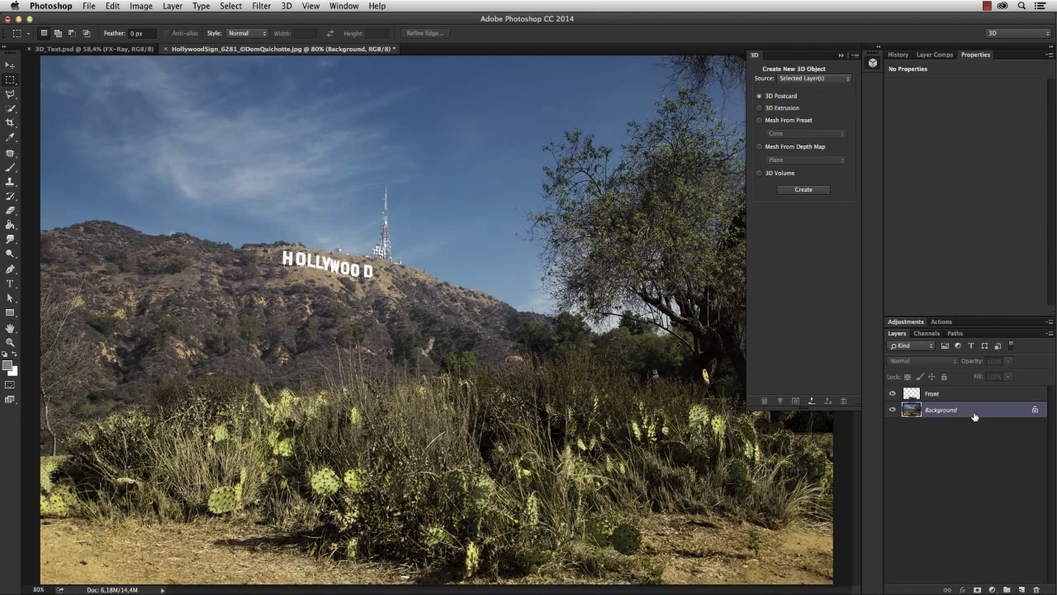
click(115, 49)
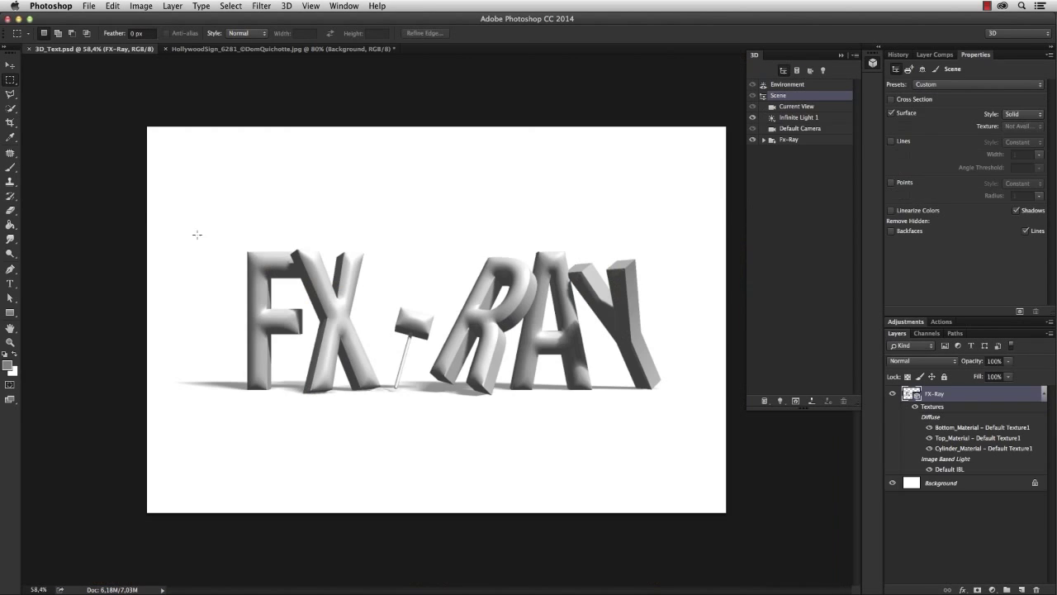
right_click(970, 399)
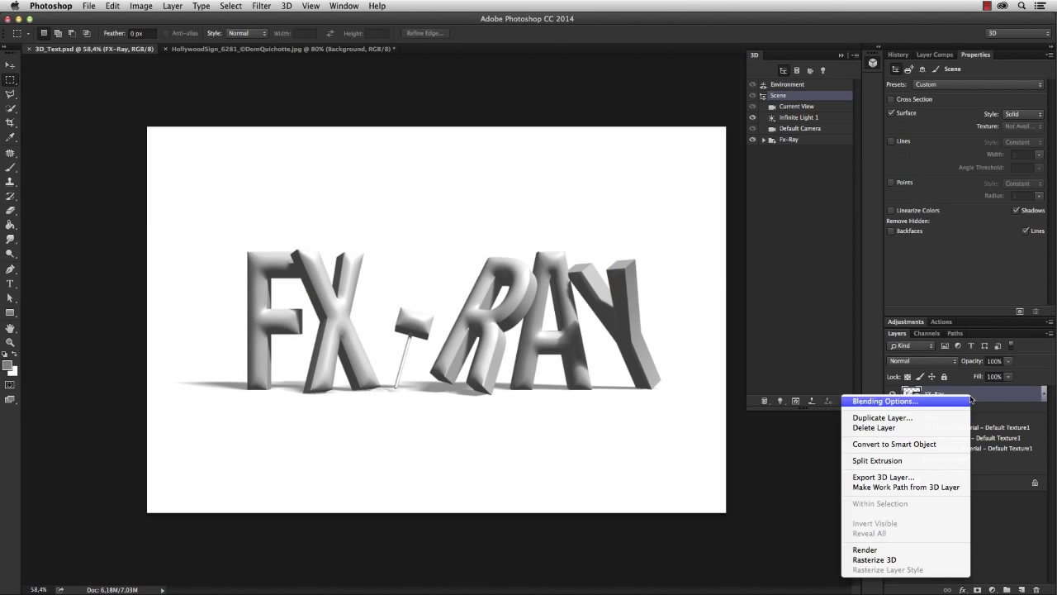
click(908, 419)
click(515, 333)
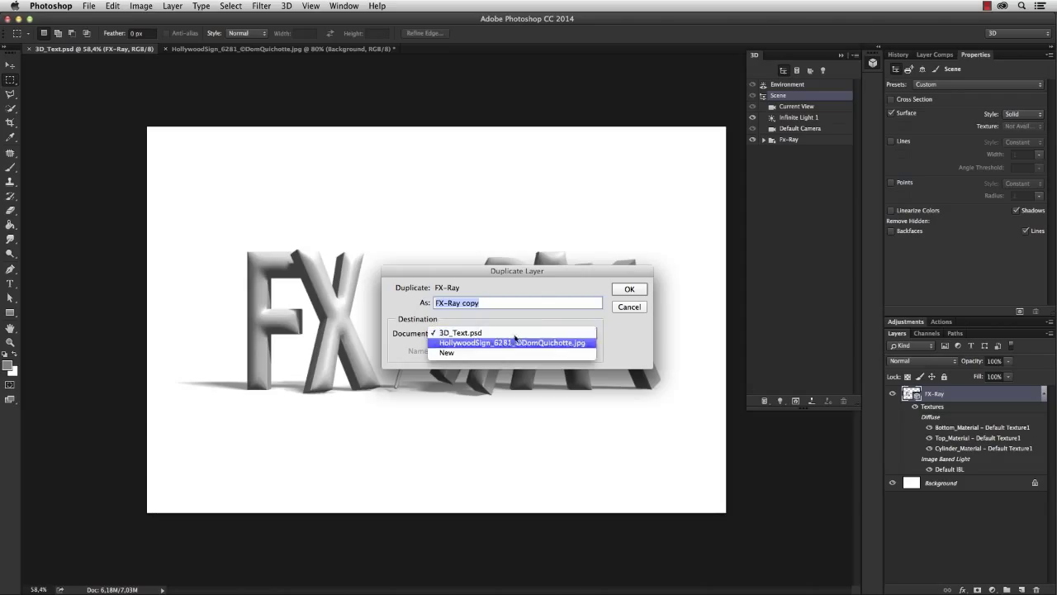
click(512, 342)
click(628, 289)
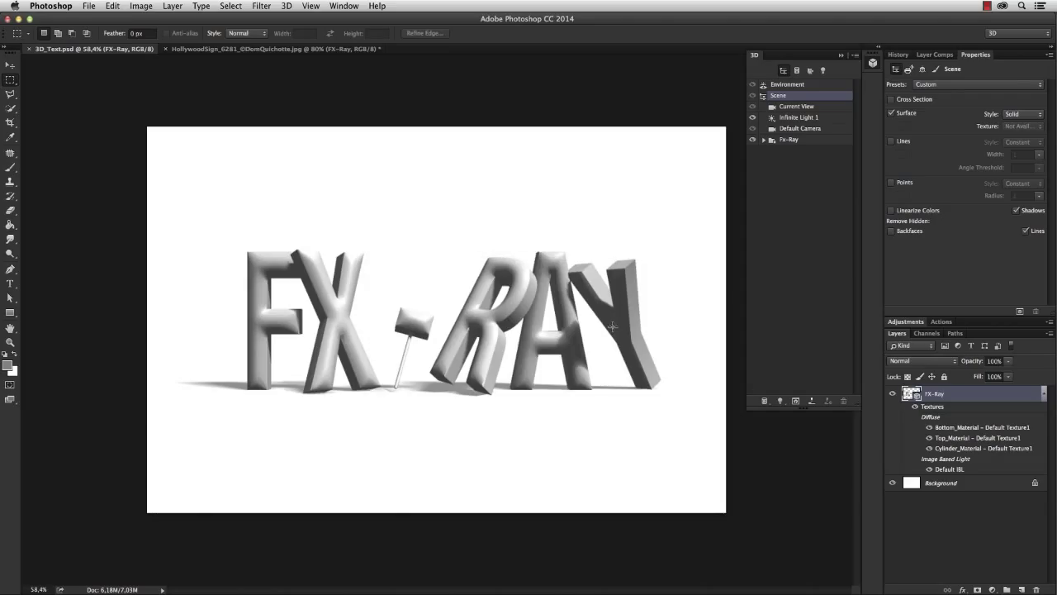
key(ctrl+Tab)
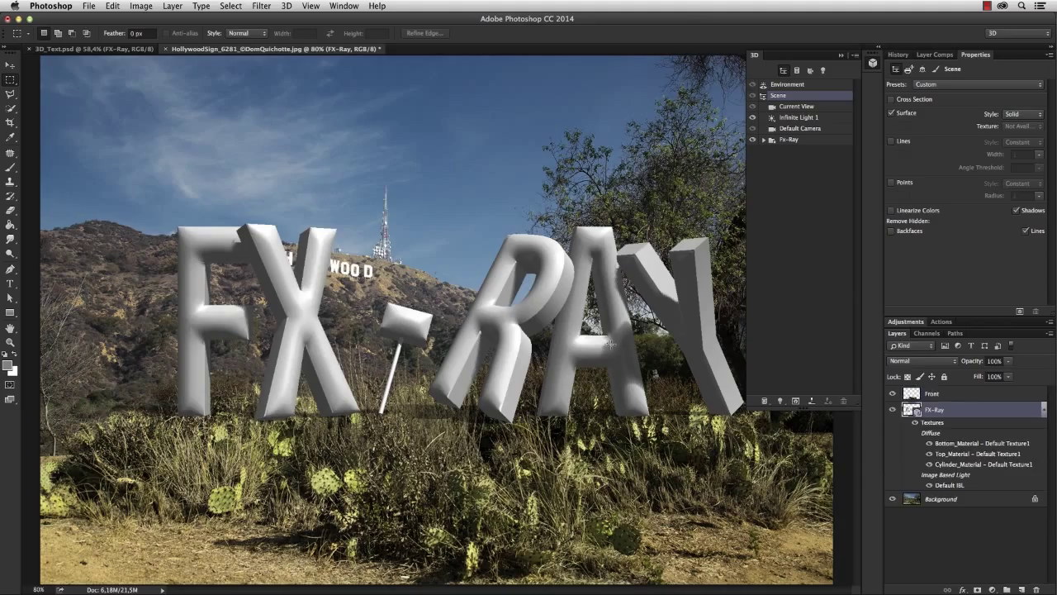
- Adjust the FX-Ray scene camera so the letters stand on the sandy ground behind the foreground cacti, below the Hollywood sign
key(super+0)
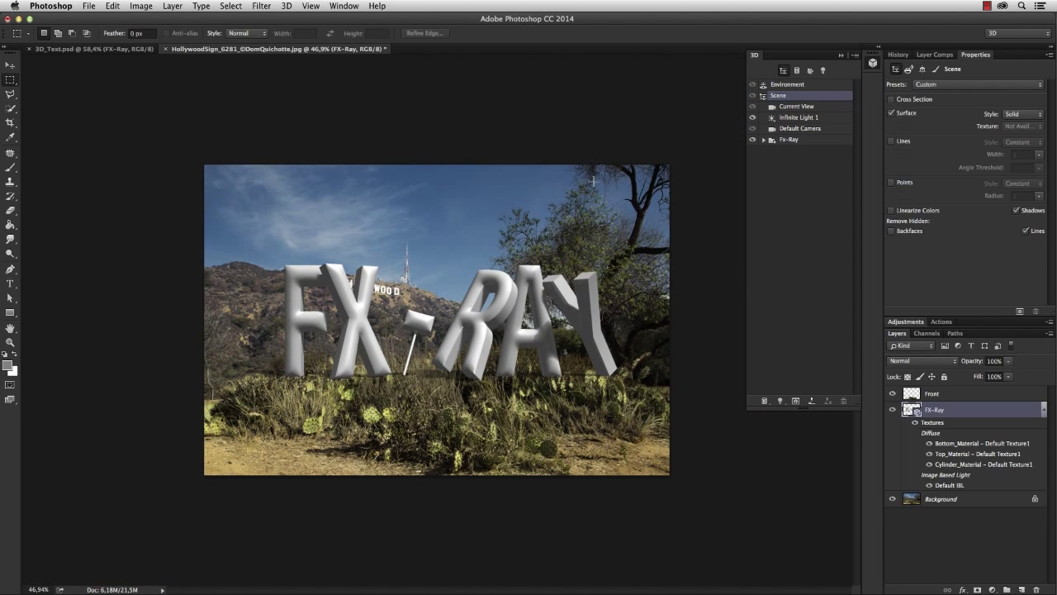
click(796, 106)
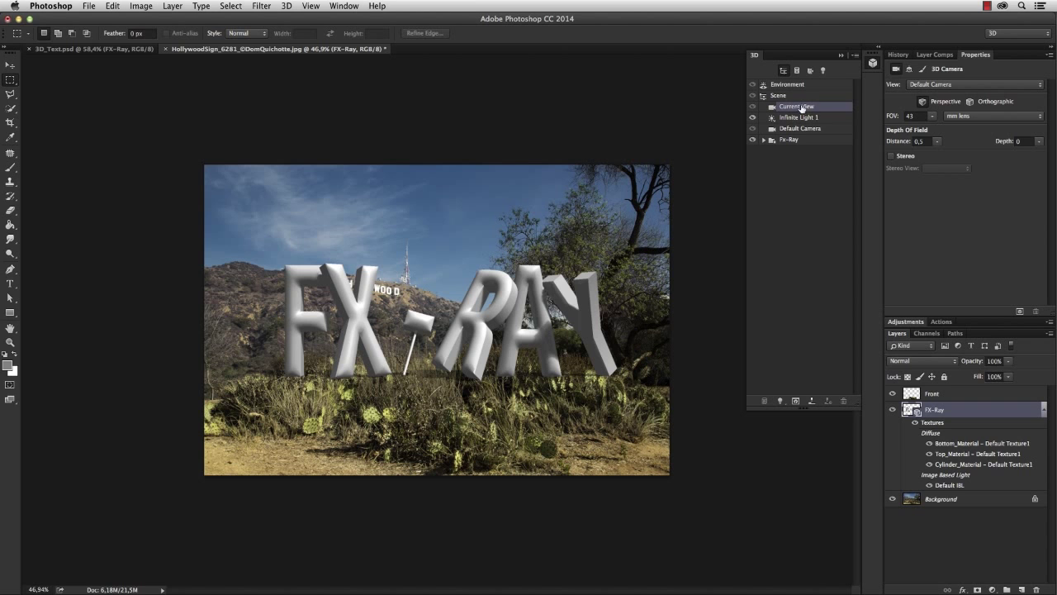
key(v)
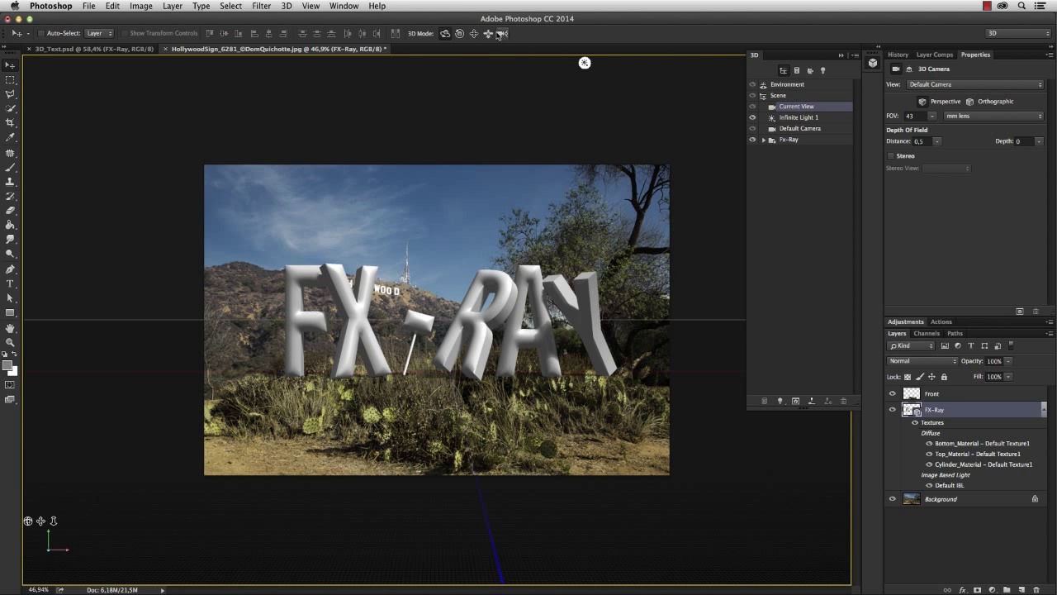
drag(466, 279, 555, 393)
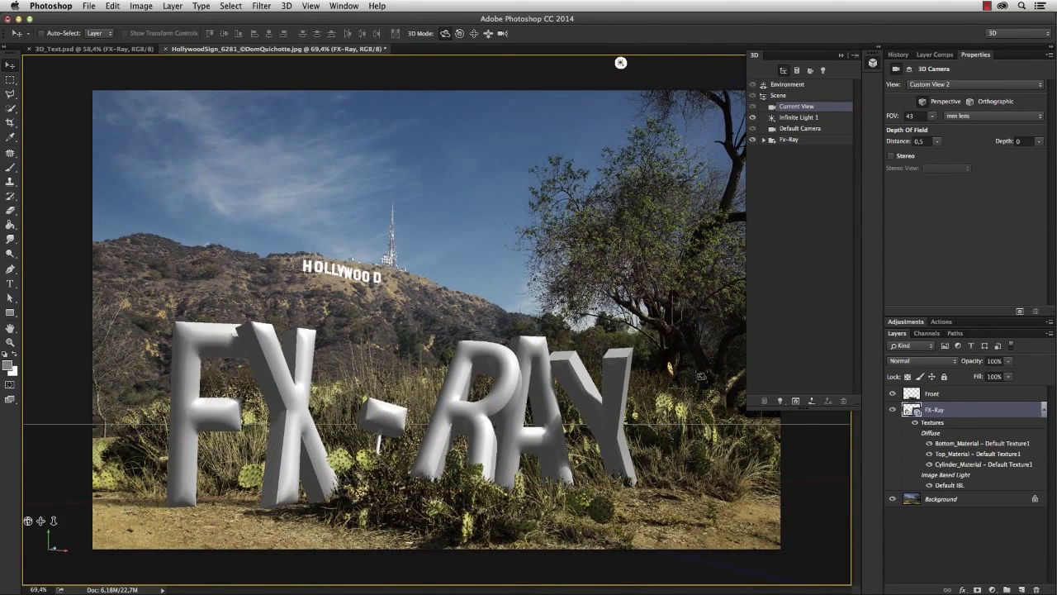
- Test-render a rectangular selection around the FX-Ray letters, and stop the rendering
click(10, 79)
mouse_move(78, 307)
mouse_down()
mouse_move(570, 527)
mouse_move(731, 578)
mouse_up()
click(1020, 311)
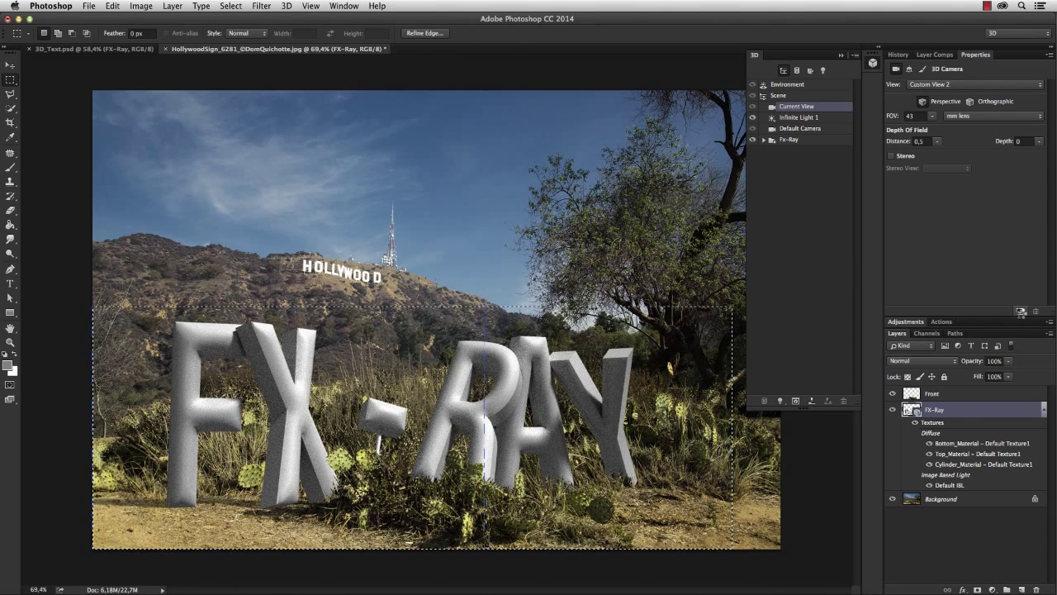
click(618, 422)
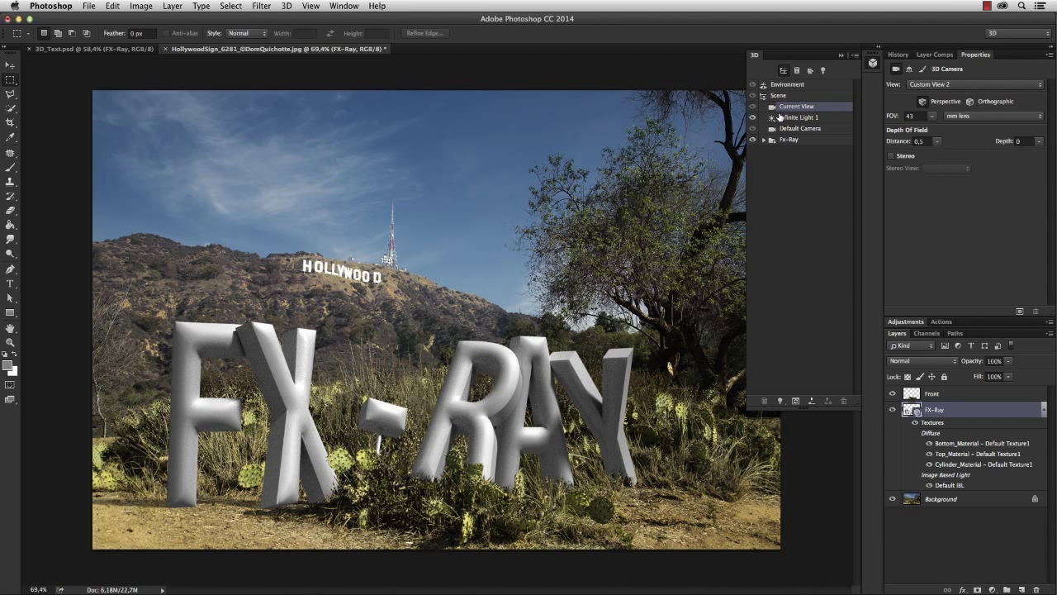
- Redirect Infinite Light 1 so it shines on the letters from the upper right
click(803, 120)
key(v)
drag(552, 223, 560, 245)
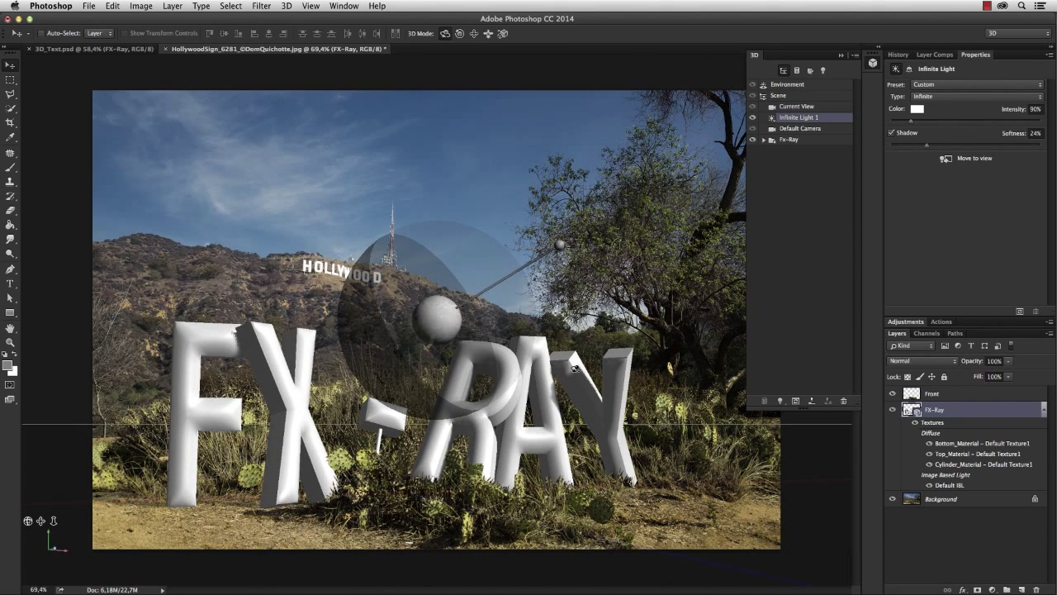
- Apply the dark orange-gold metal material preset to all surfaces of every letter, the hyphen and its cylinder
click(765, 140)
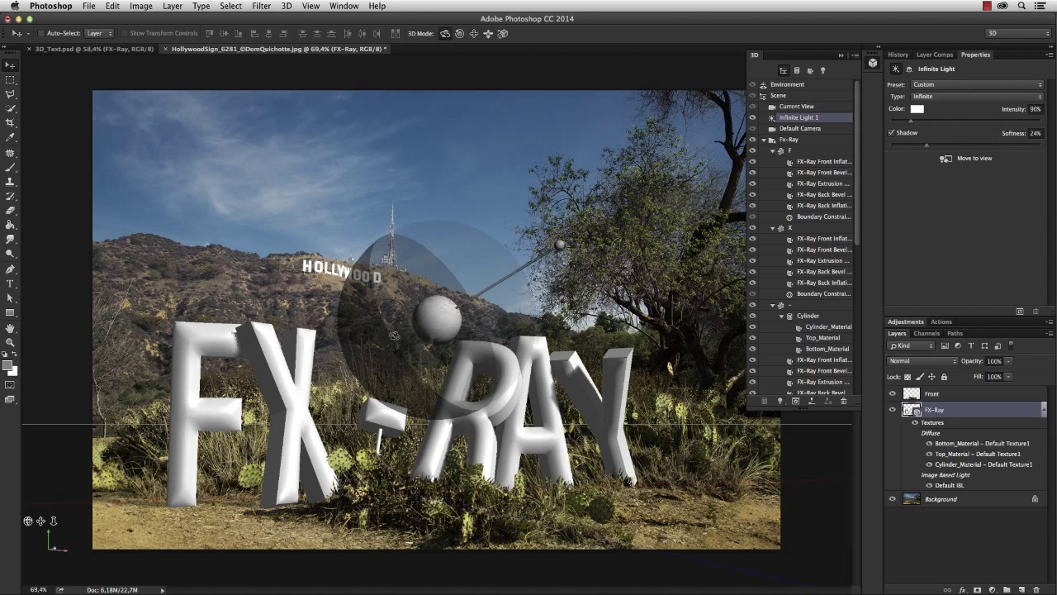
click(826, 162)
drag(856, 162, 860, 319)
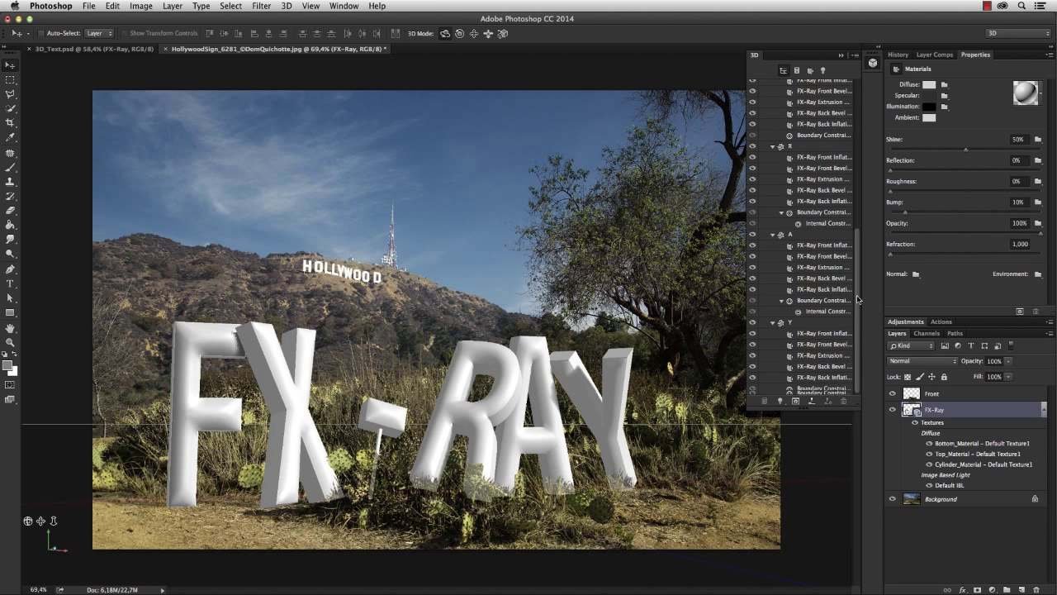
shift+click(840, 378)
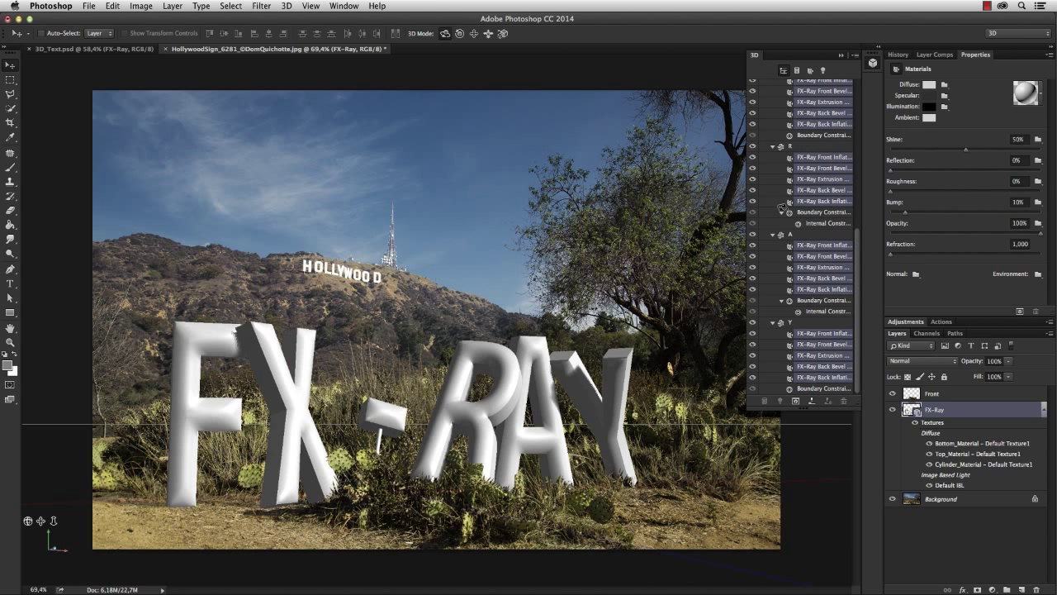
click(1040, 94)
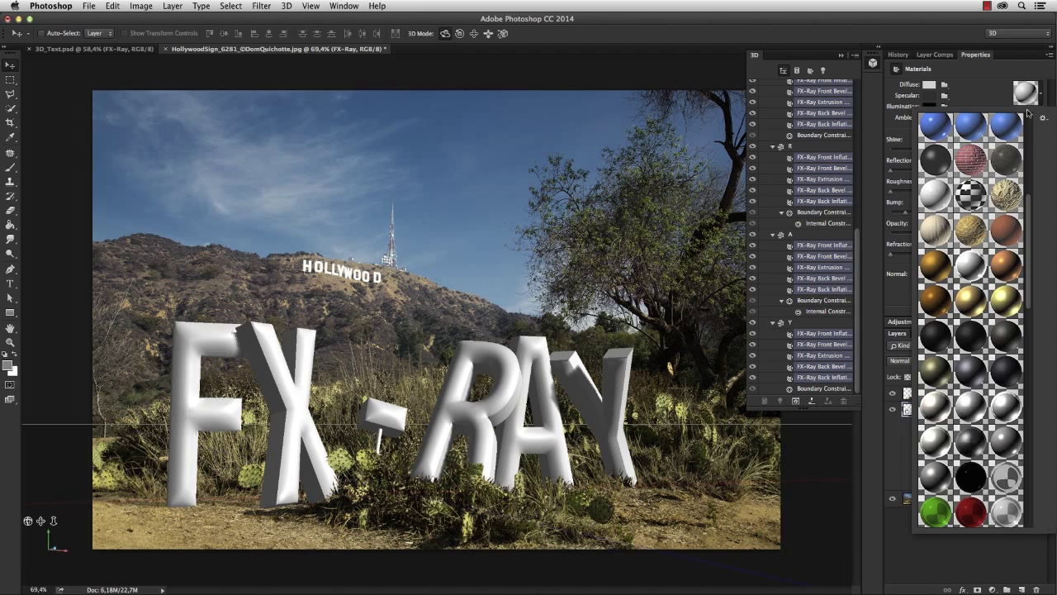
drag(1027, 233, 1040, 216)
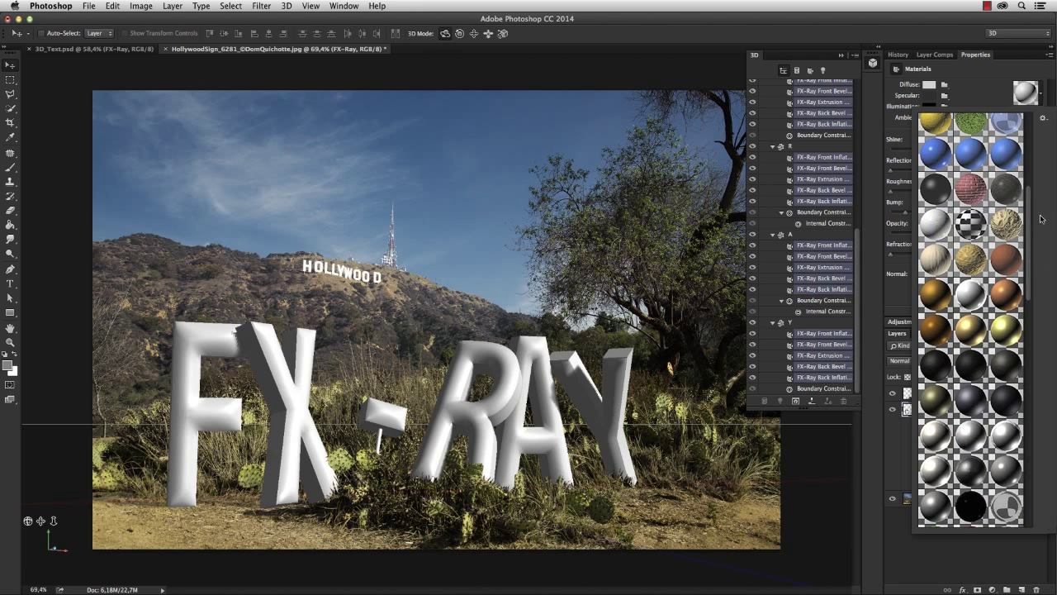
click(936, 333)
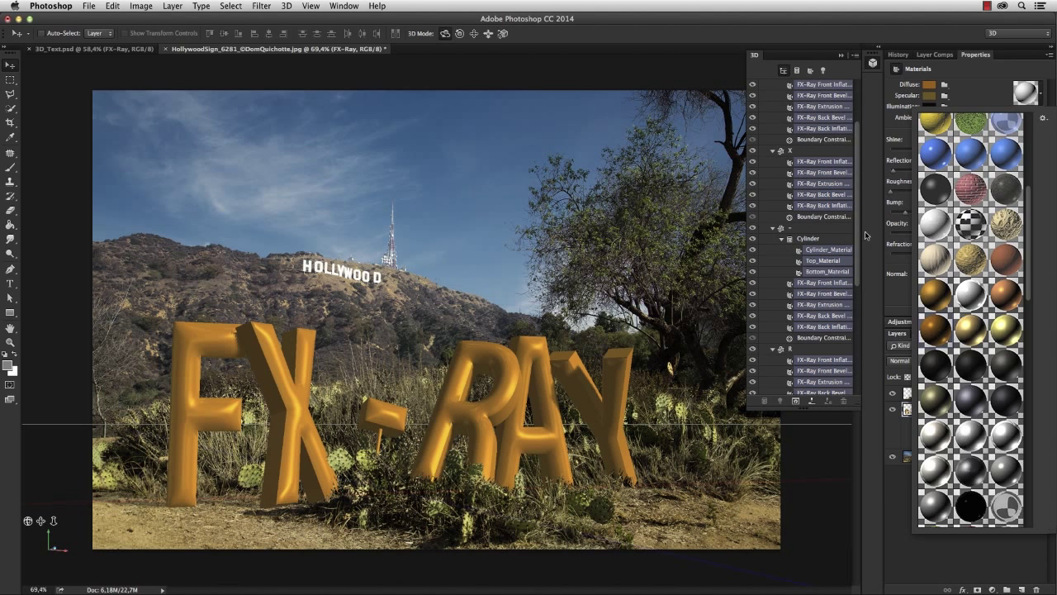
- Apply the lighter gold metal preset to the front bevel materials of all letters and the hyphen, and select the Front layer
drag(857, 149, 855, 96)
click(834, 173)
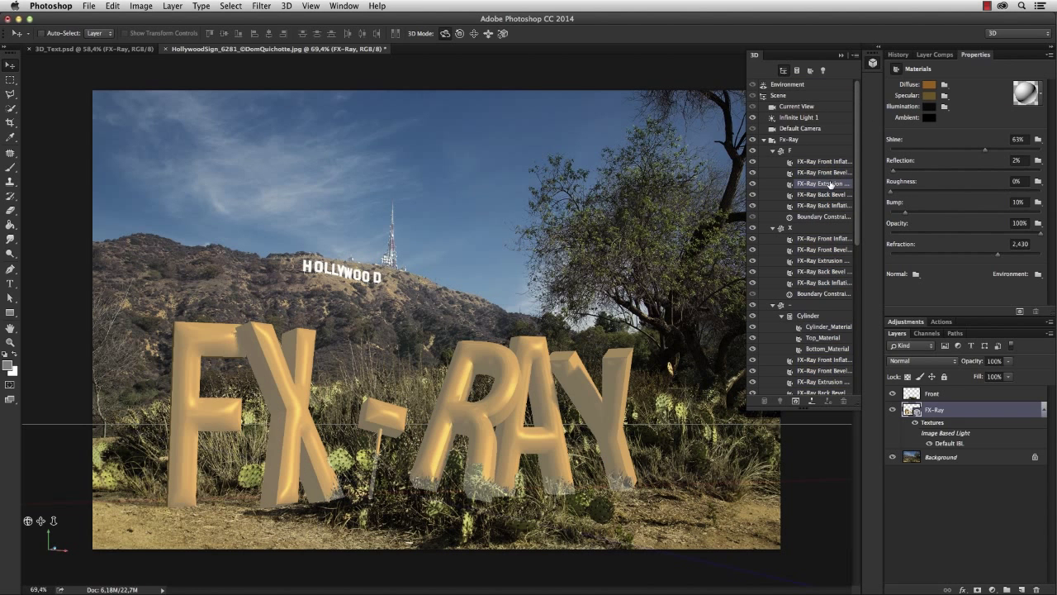
super+click(785, 249)
super+click(779, 370)
drag(856, 197, 855, 361)
super+click(784, 171)
super+click(768, 256)
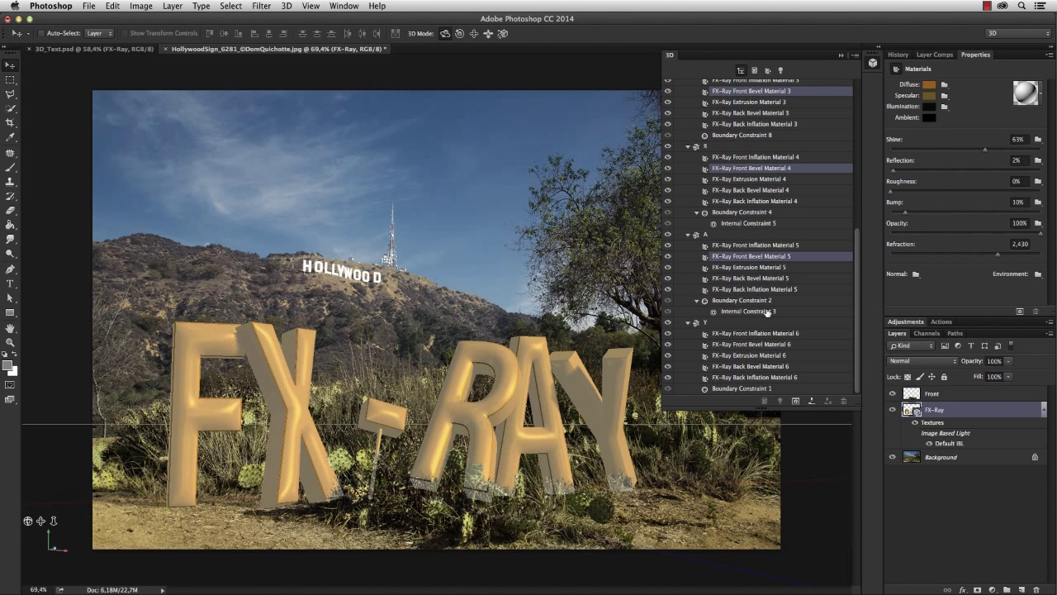
super+click(768, 343)
click(1038, 101)
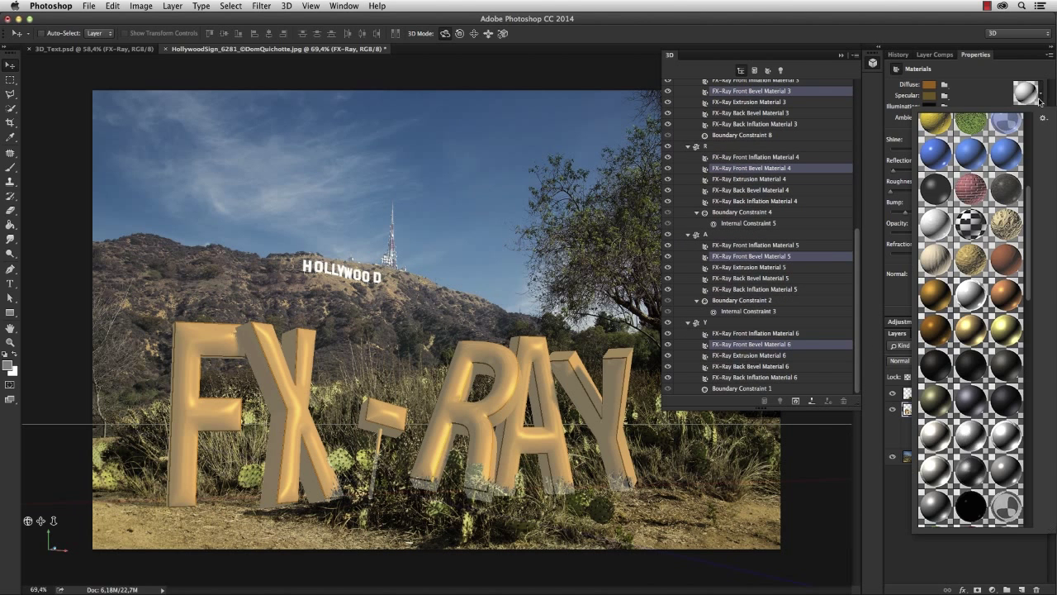
click(970, 335)
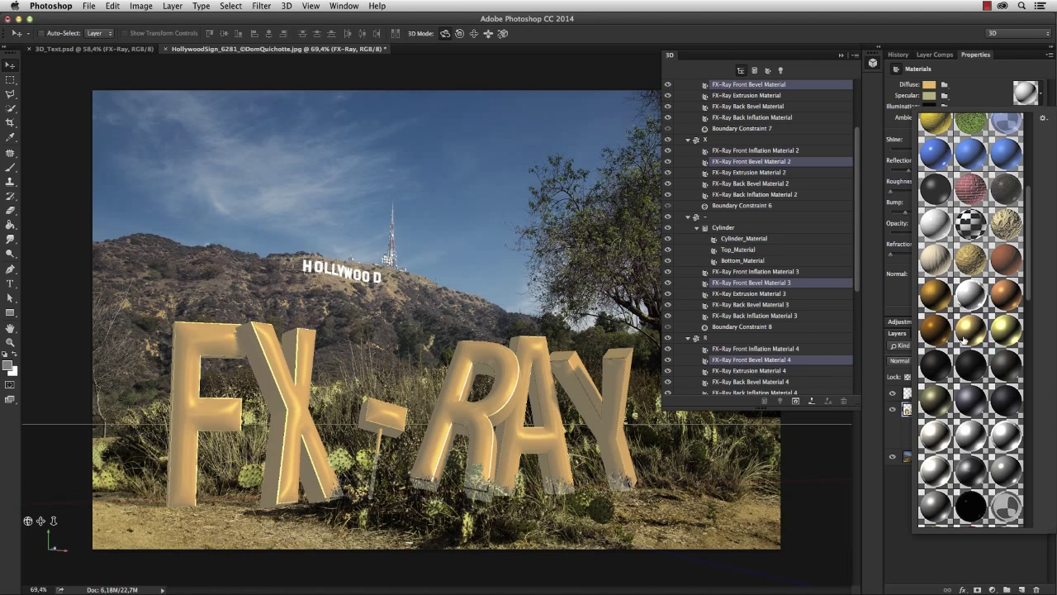
click(970, 86)
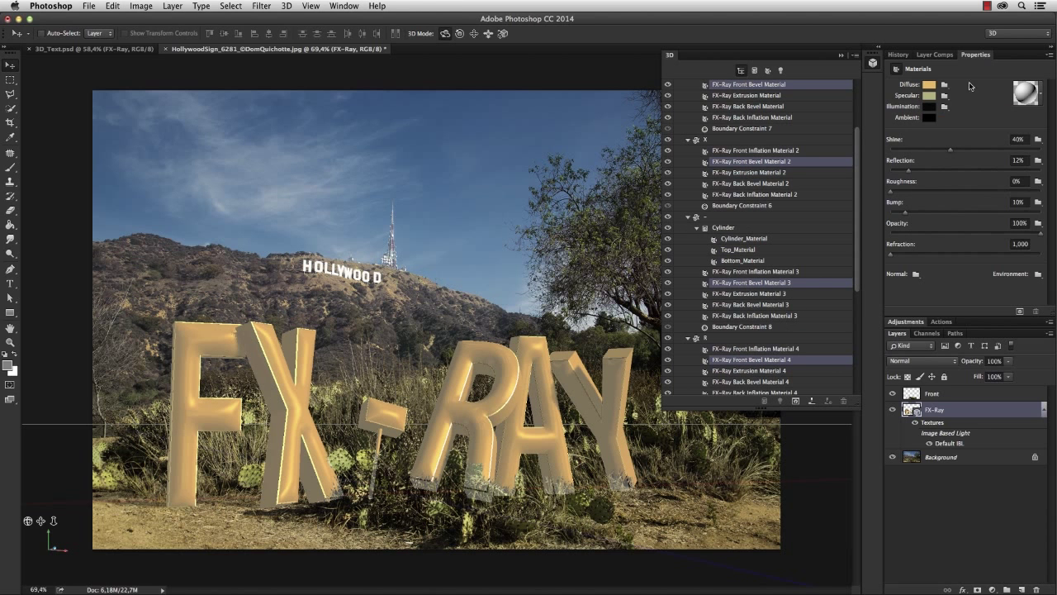
click(956, 393)
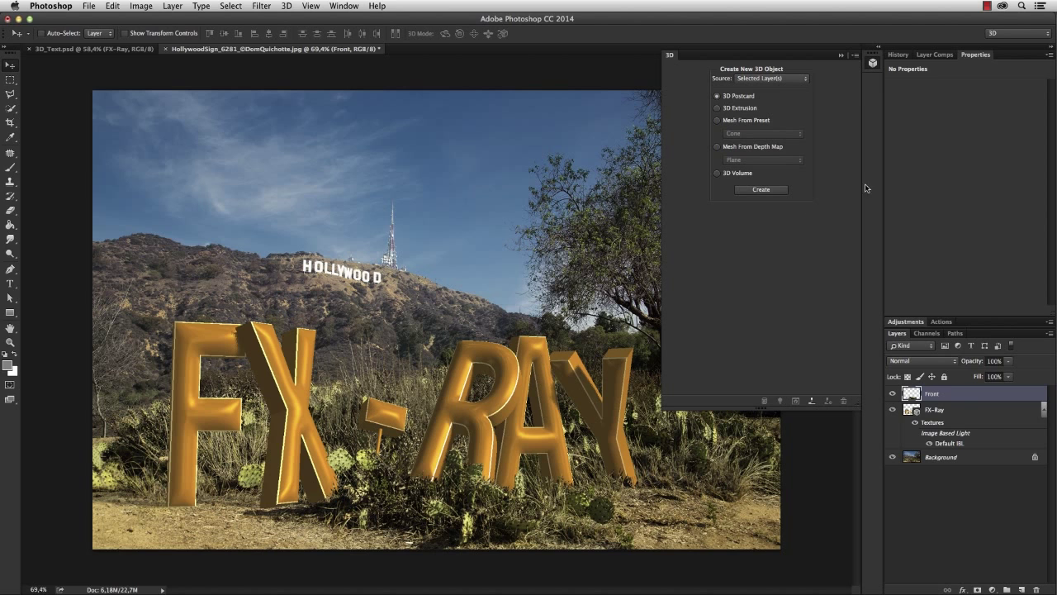
- Test-render a rectangular area around the gold letters of the FX-Ray layer, stop the rendering and clear the selection
click(977, 411)
drag(661, 122, 746, 123)
key(m)
drag(75, 314, 717, 555)
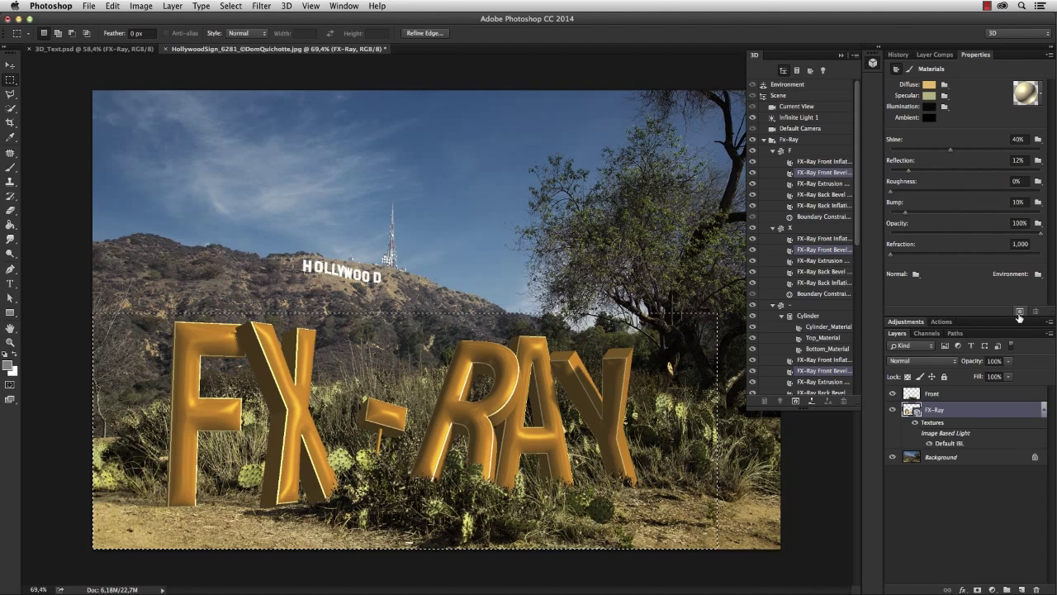
click(1019, 312)
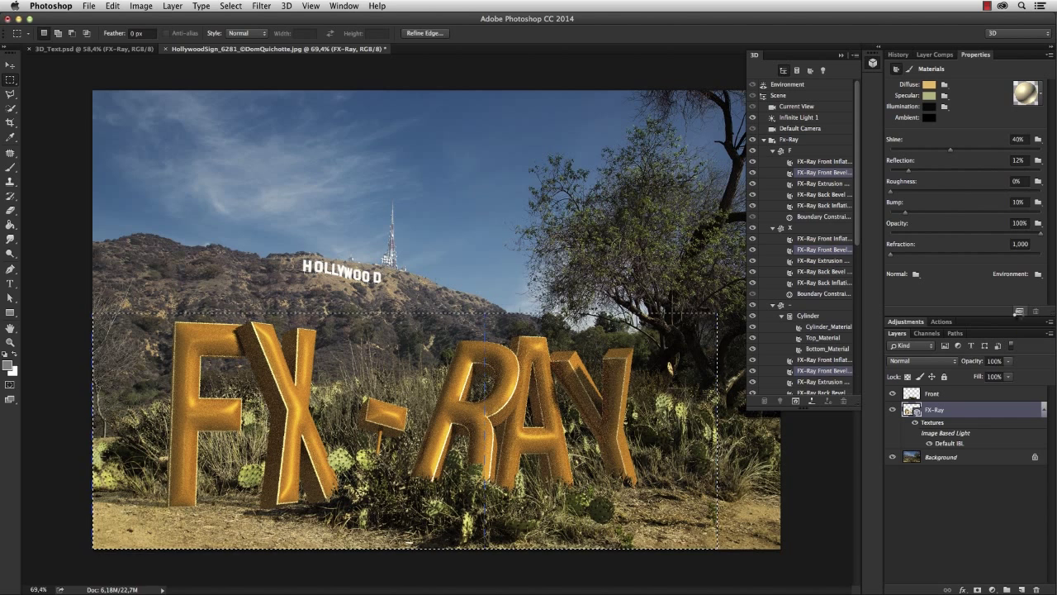
click(606, 409)
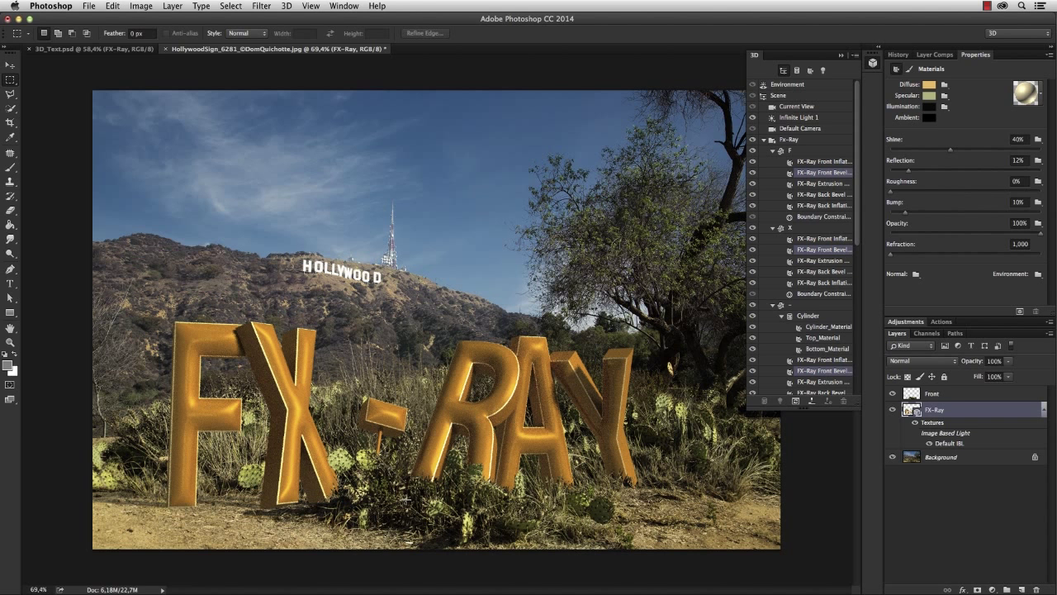
- Select the whole canvas and replace the environment's image-based light texture with the HollywoodSign_6281 JPEG from the Tutorial folder
click(761, 141)
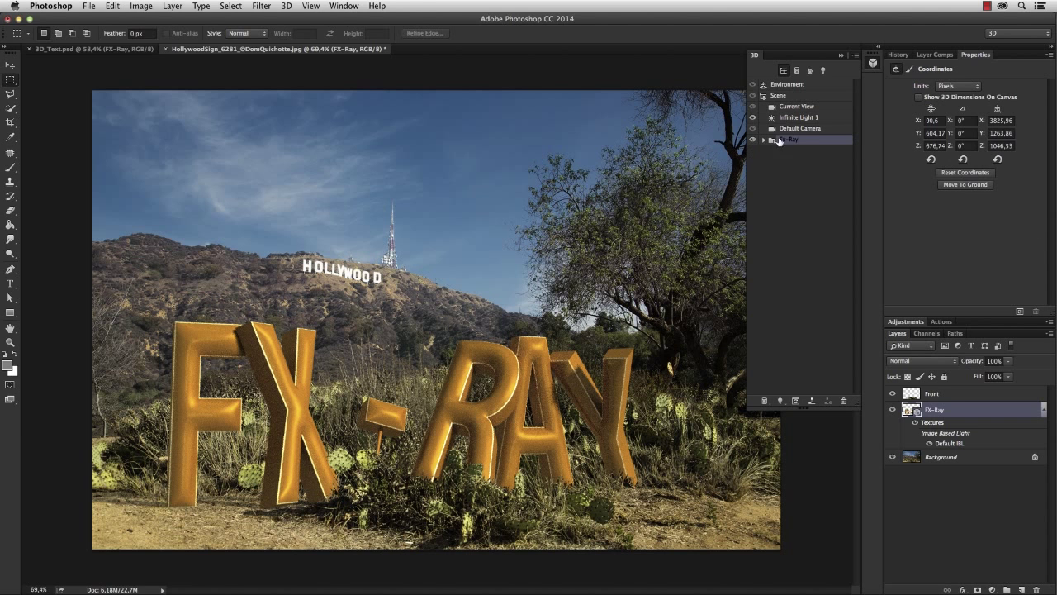
click(789, 85)
key(super+a)
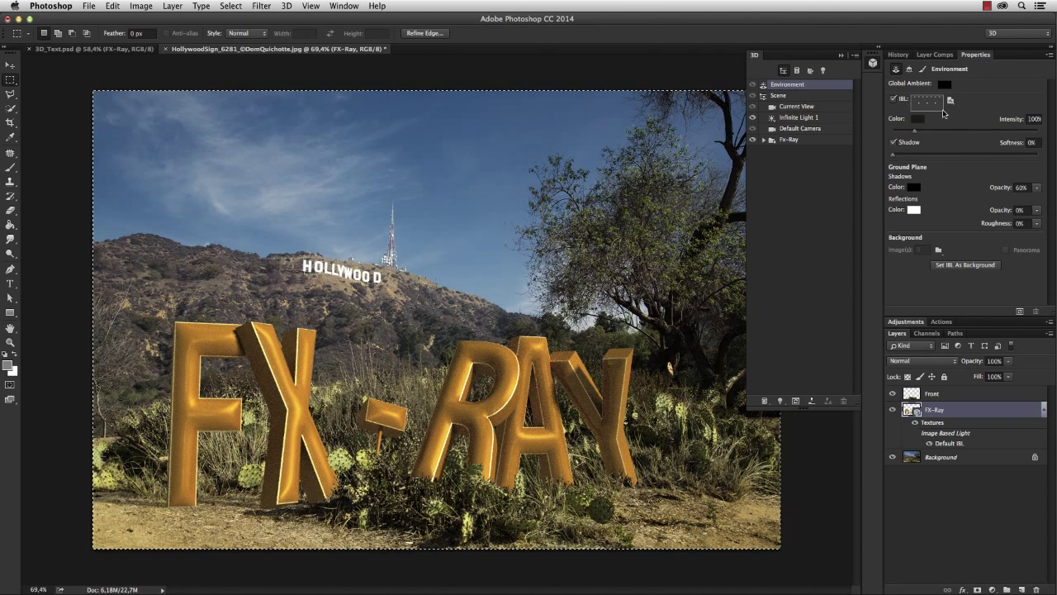
click(928, 105)
click(929, 110)
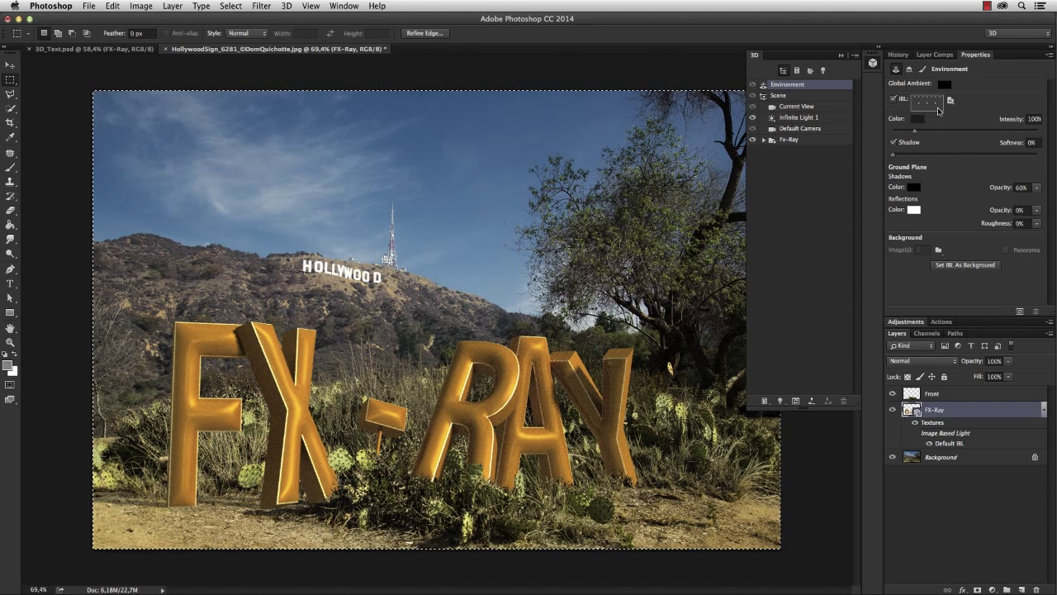
click(950, 100)
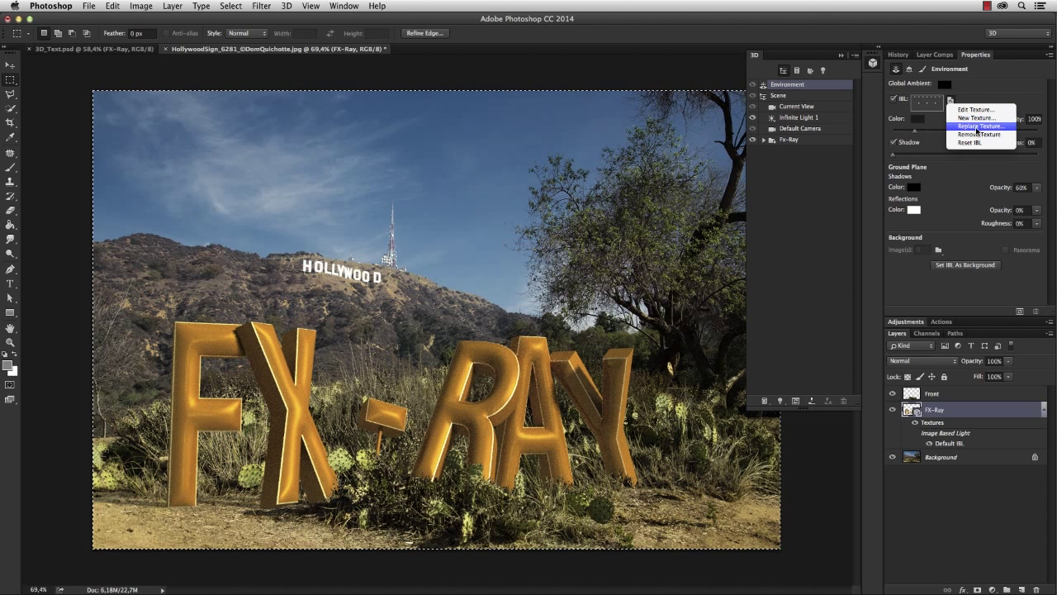
click(977, 127)
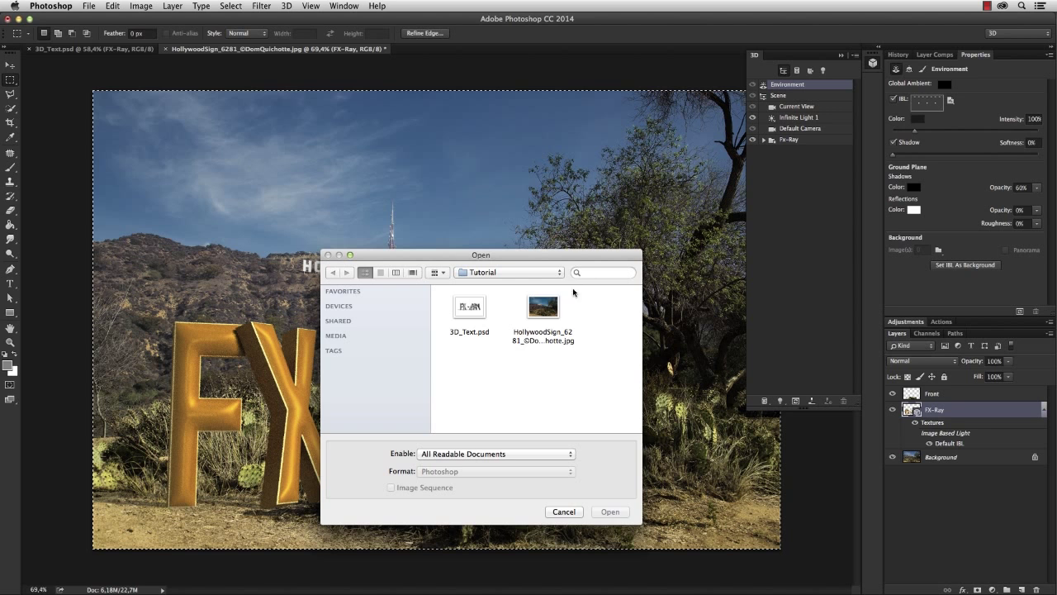
click(556, 305)
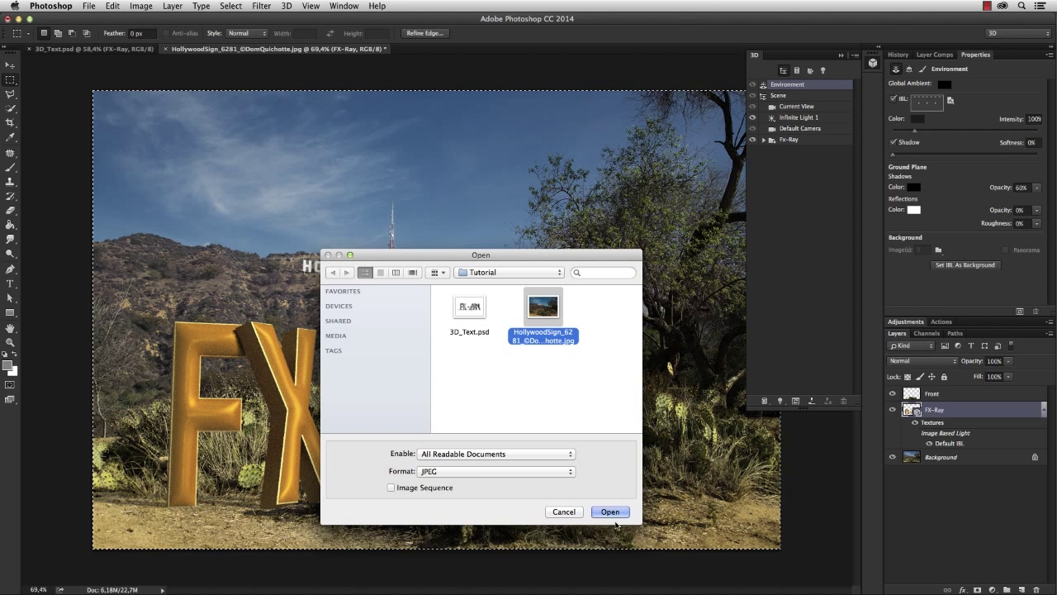
click(612, 513)
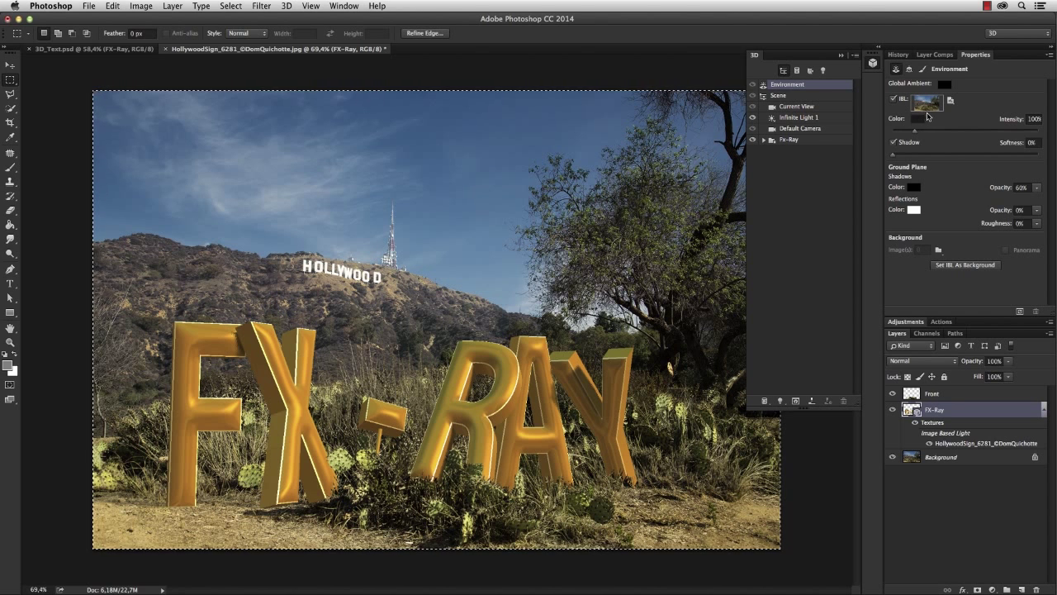
- Set the Reflection of the front inflation materials of the letters and the hyphen to 56%
click(764, 140)
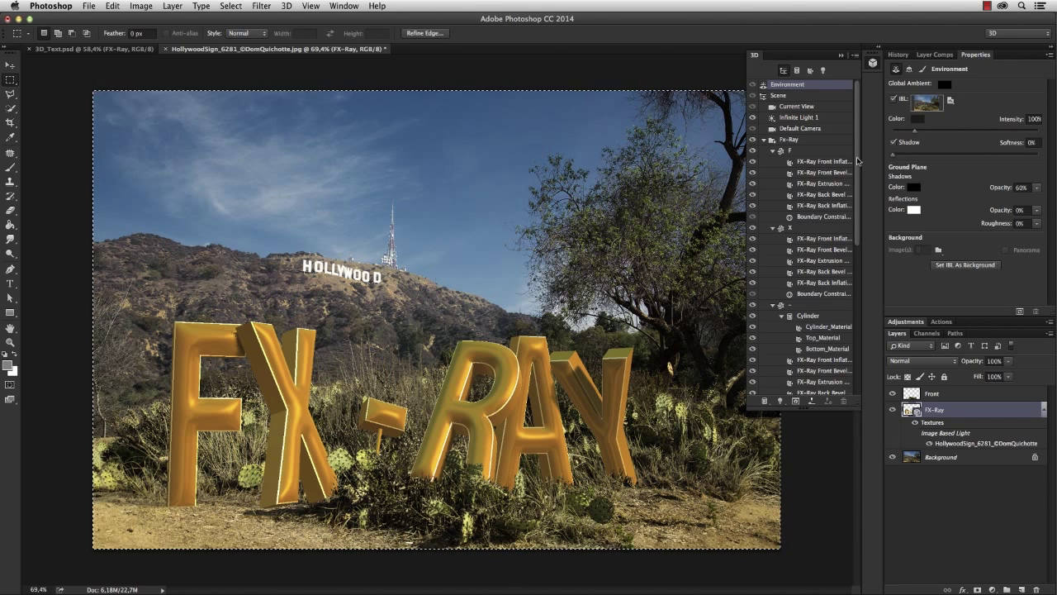
click(841, 164)
scroll(840, 240, down, 8)
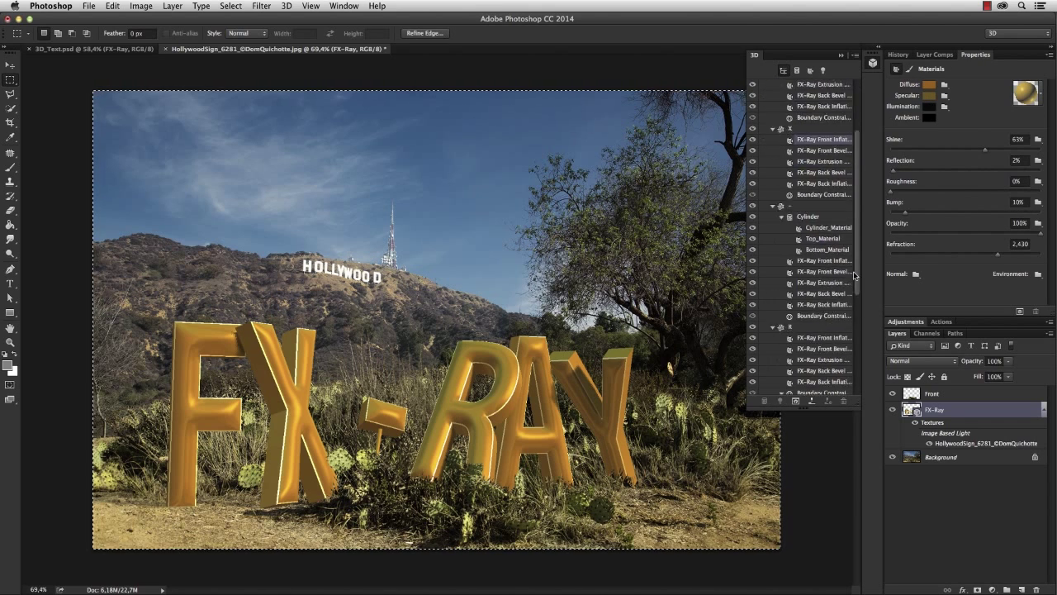
super+click(840, 245)
super+click(834, 333)
drag(893, 174, 975, 171)
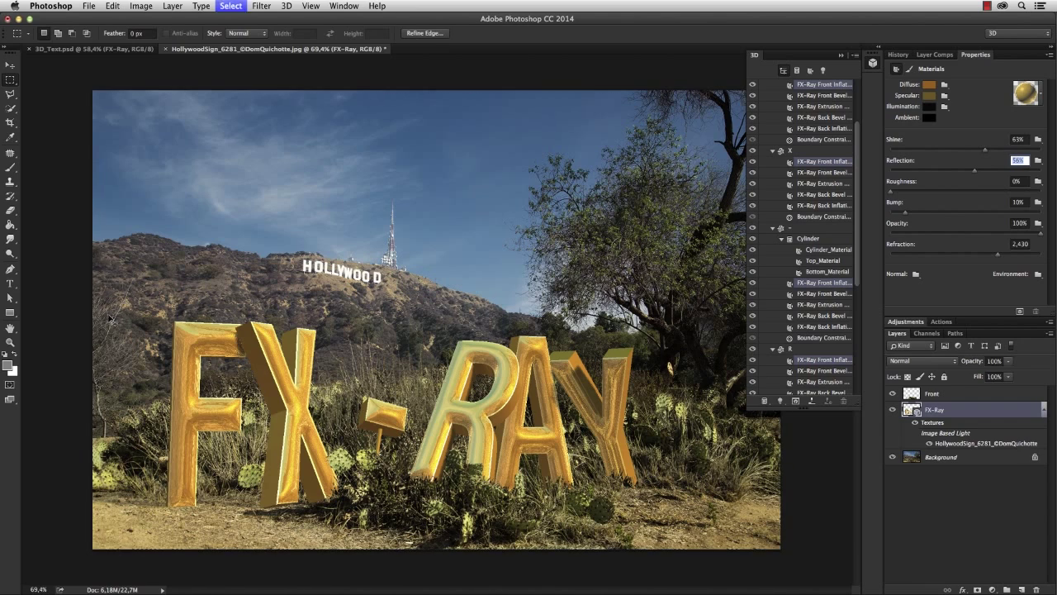
- Test-render a rectangular area around the letters to check the stronger front reflections, and deselect
drag(91, 305, 669, 573)
click(1020, 310)
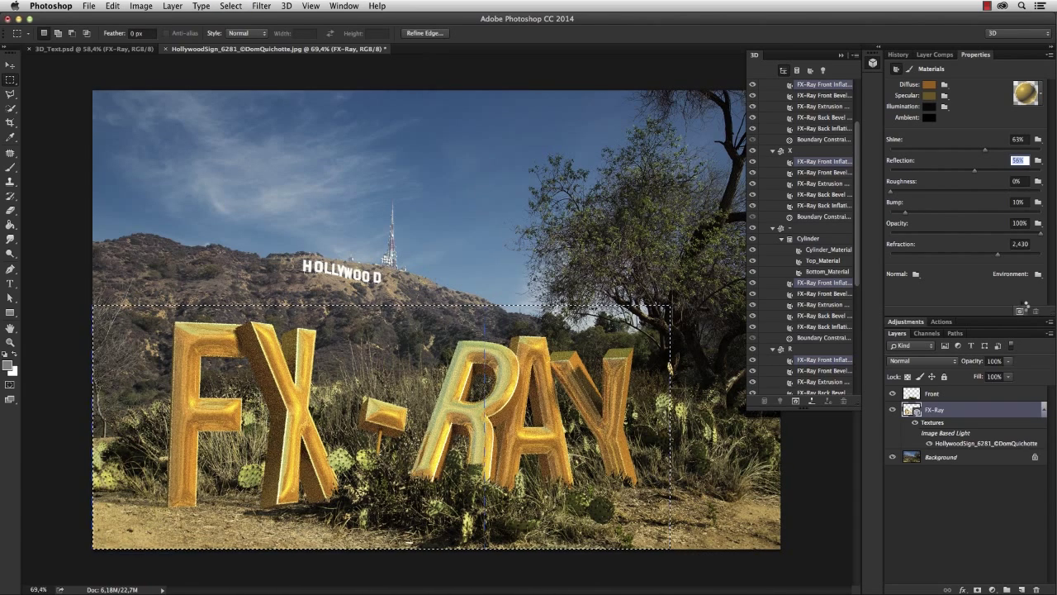
key(super+d)
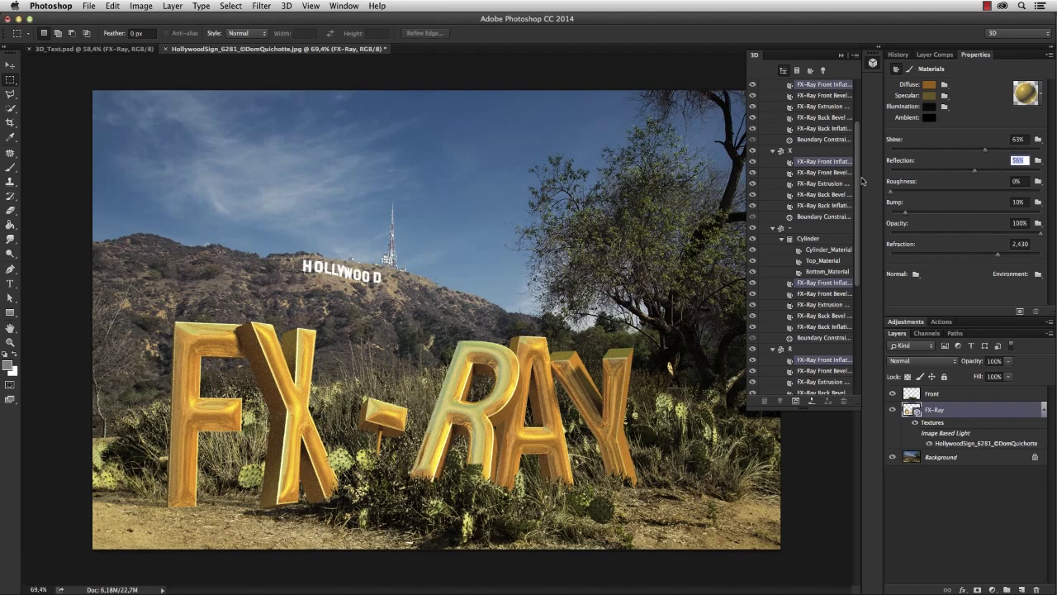
- Select all materials from the F through the Y, including the hyphen's cylinder, and set their Reflection to 85%
scroll(862, 103, up, 5)
click(830, 162)
drag(859, 154, 858, 369)
shift+click(837, 375)
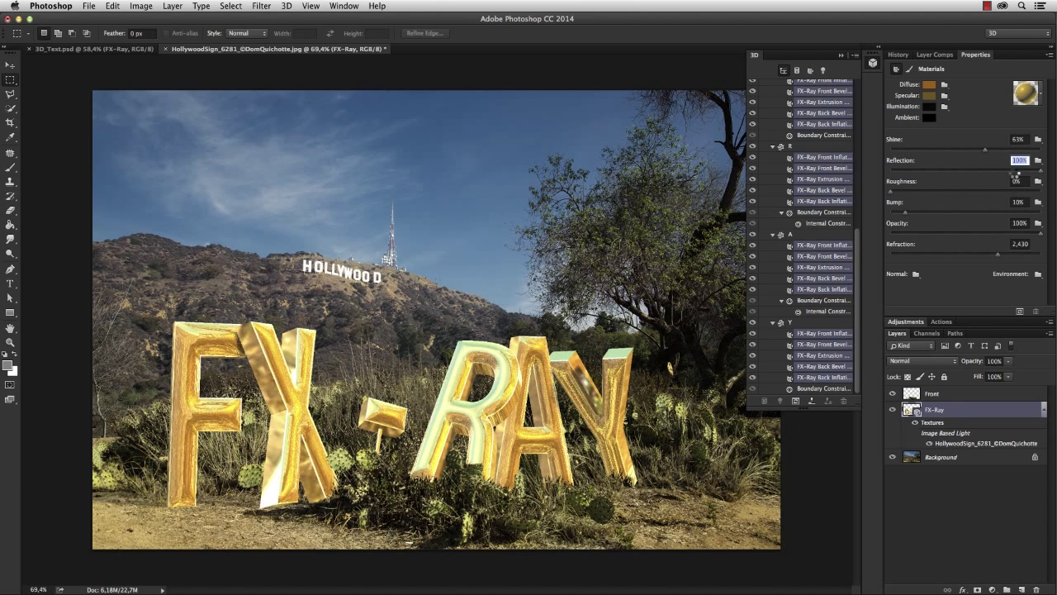
text(100)
key(Return)
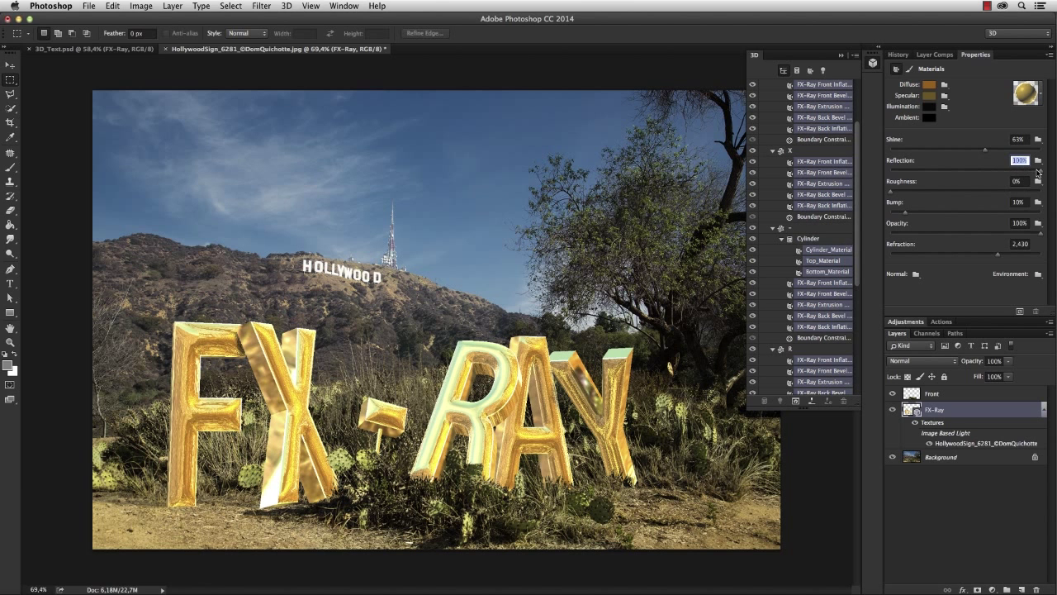
drag(1040, 172, 1018, 174)
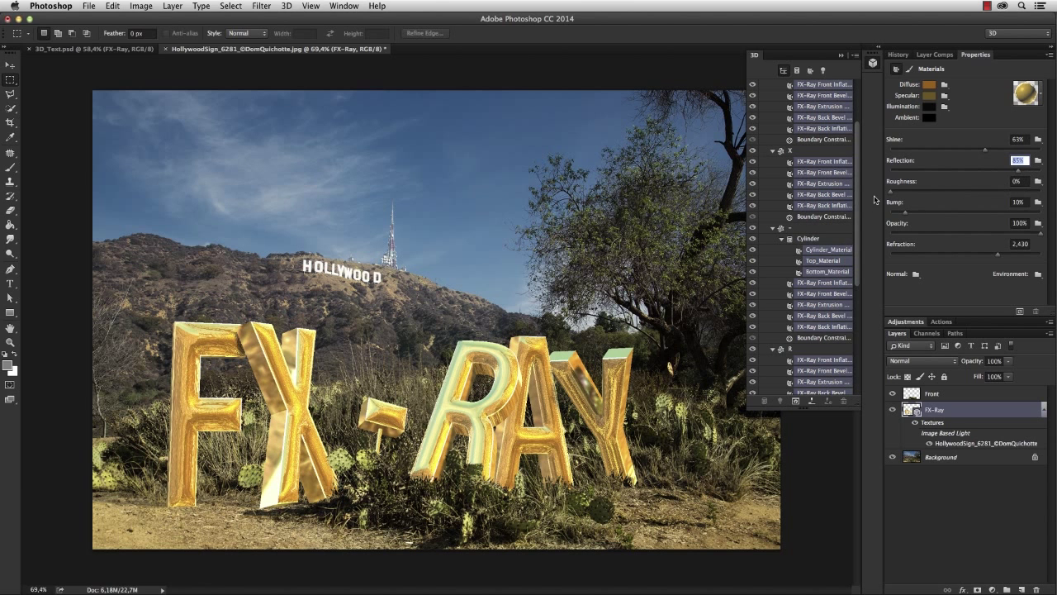
- Rotate the environment's image-based light sphere to reposition the photo's reflections on the letters, and select the F mesh
drag(861, 163, 857, 48)
click(817, 86)
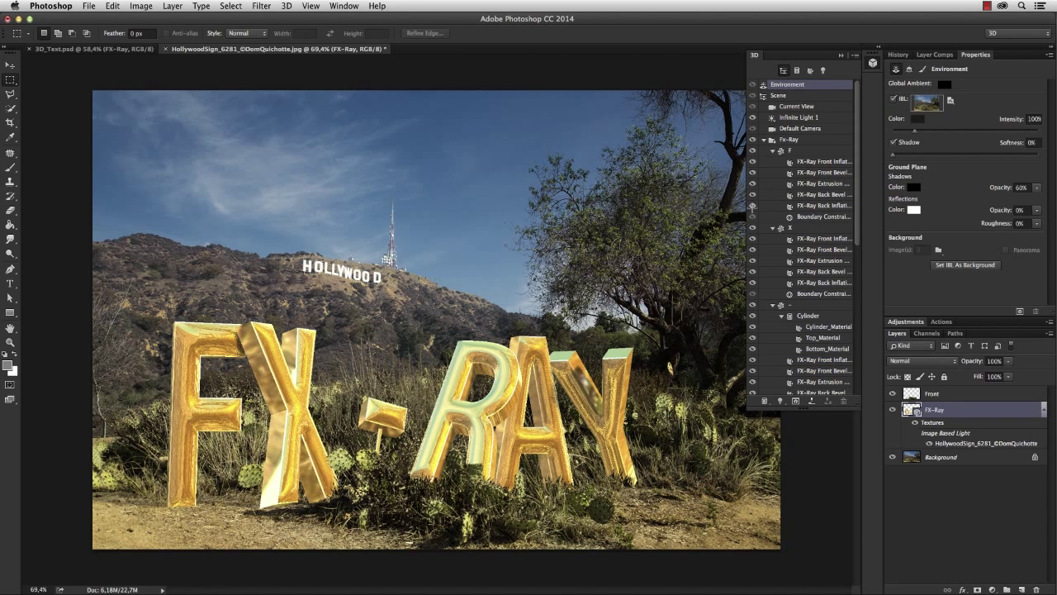
key(v)
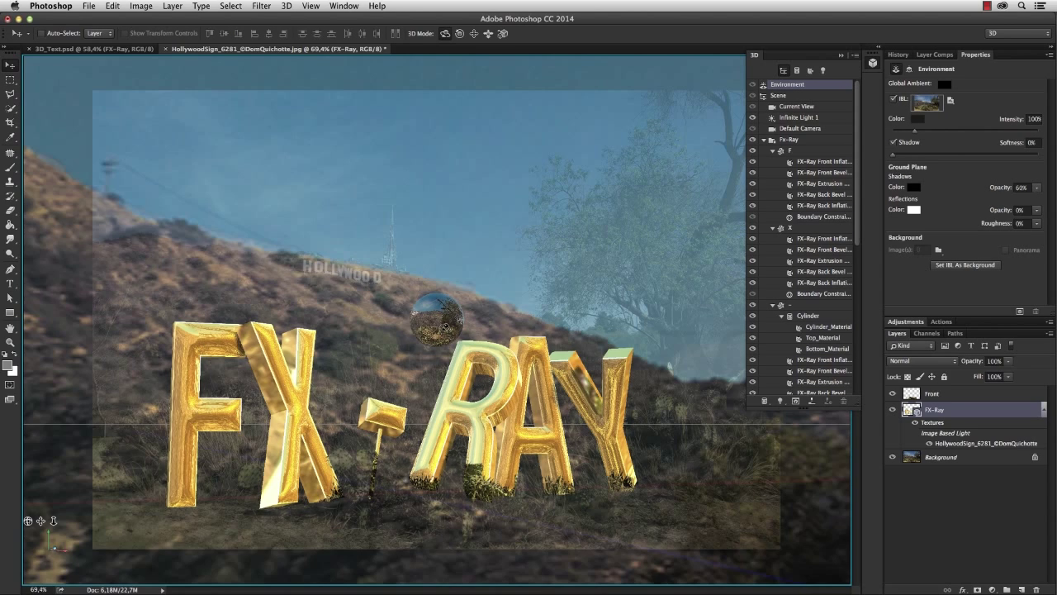
mouse_move(447, 322)
mouse_down()
mouse_move(443, 368)
mouse_move(466, 337)
mouse_move(500, 326)
mouse_move(458, 358)
mouse_move(378, 300)
mouse_move(433, 299)
mouse_up()
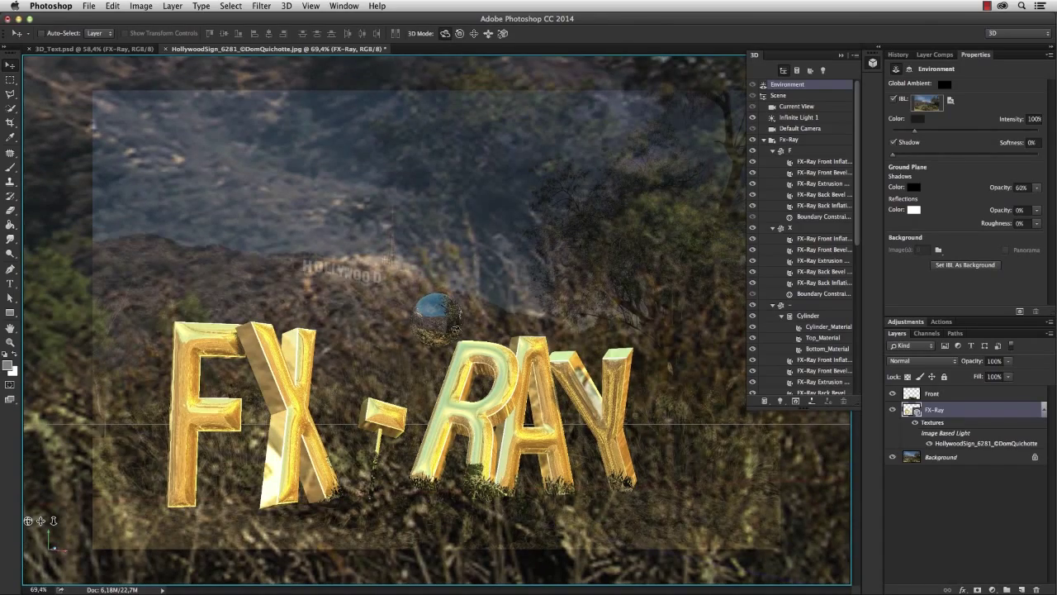
click(817, 150)
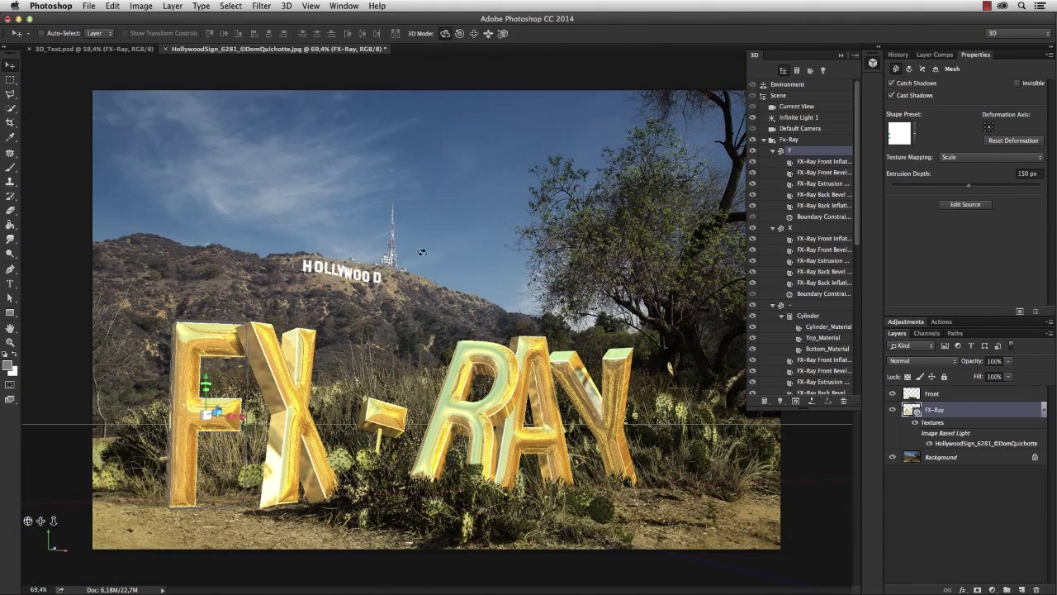
- Render a rectangular area around the letters, deselect, and inspect the reflections on the R, A and Y up close
key(m)
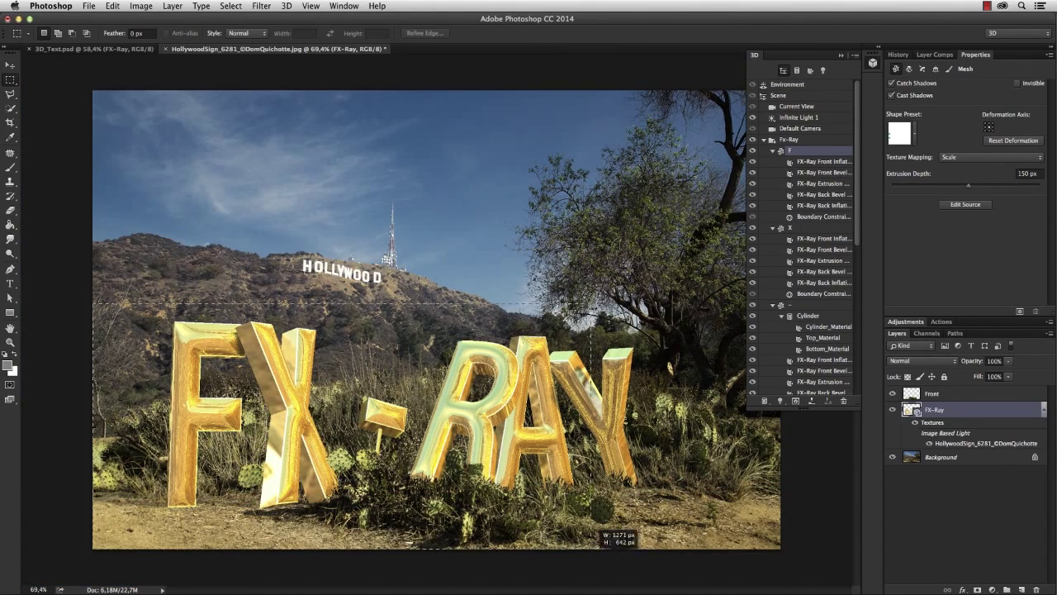
drag(596, 558, 712, 588)
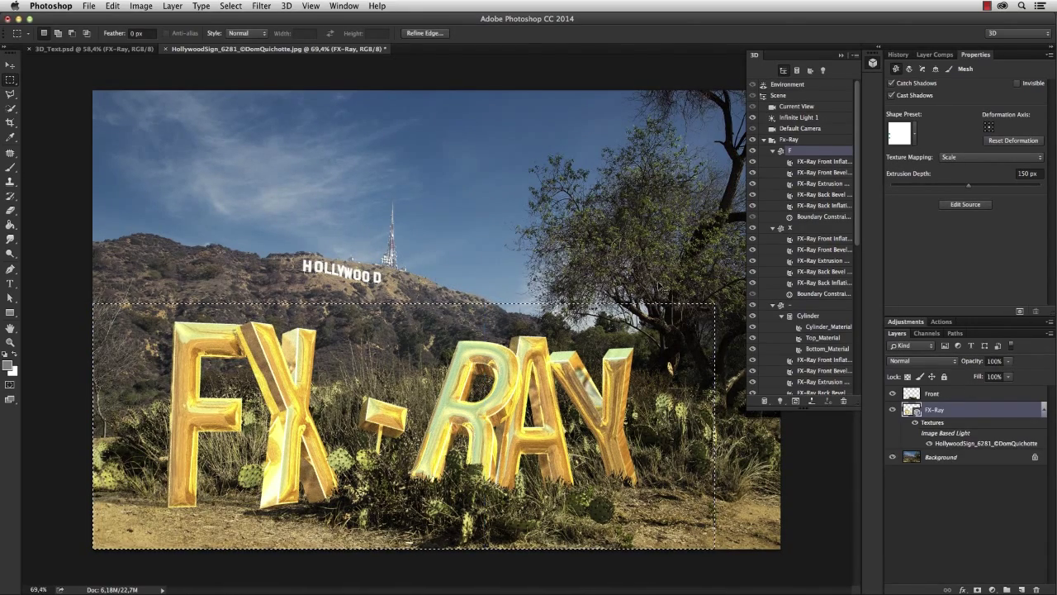
key(super+d)
drag(391, 430, 350, 322)
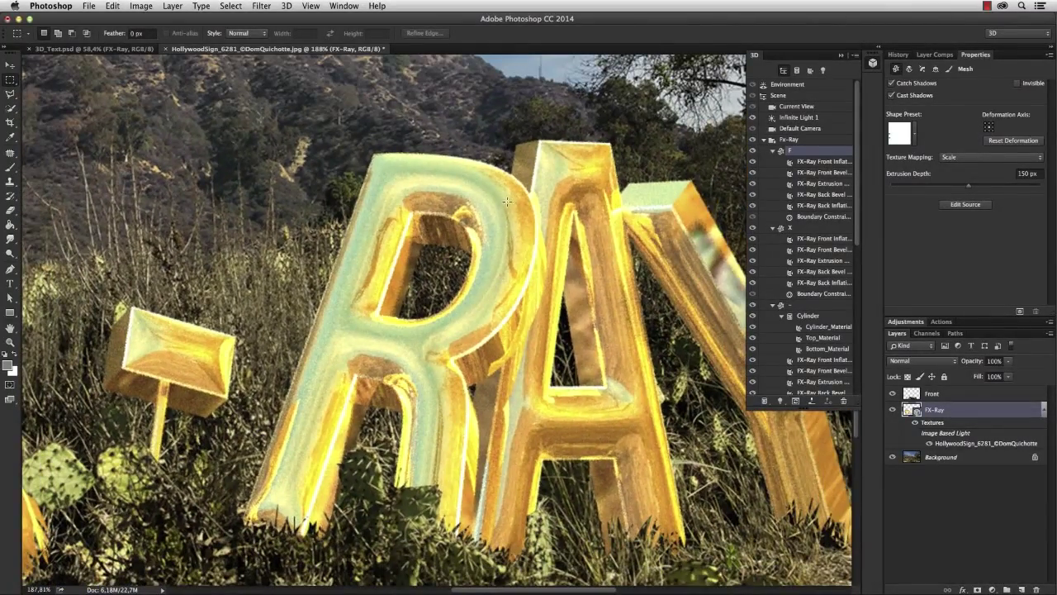
scroll(492, 274, down, 5)
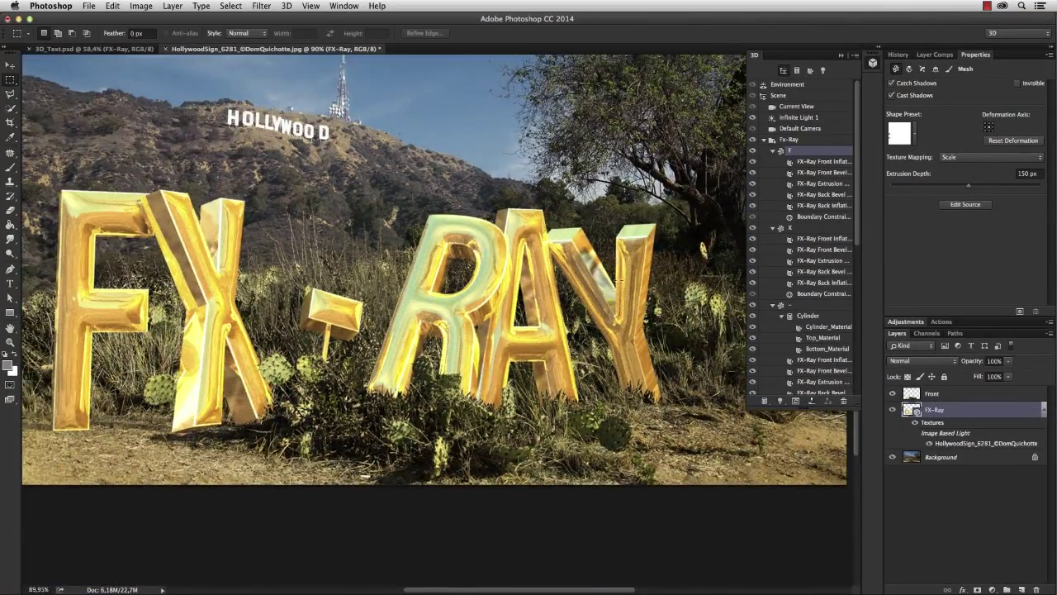
scroll(603, 294, down, 3)
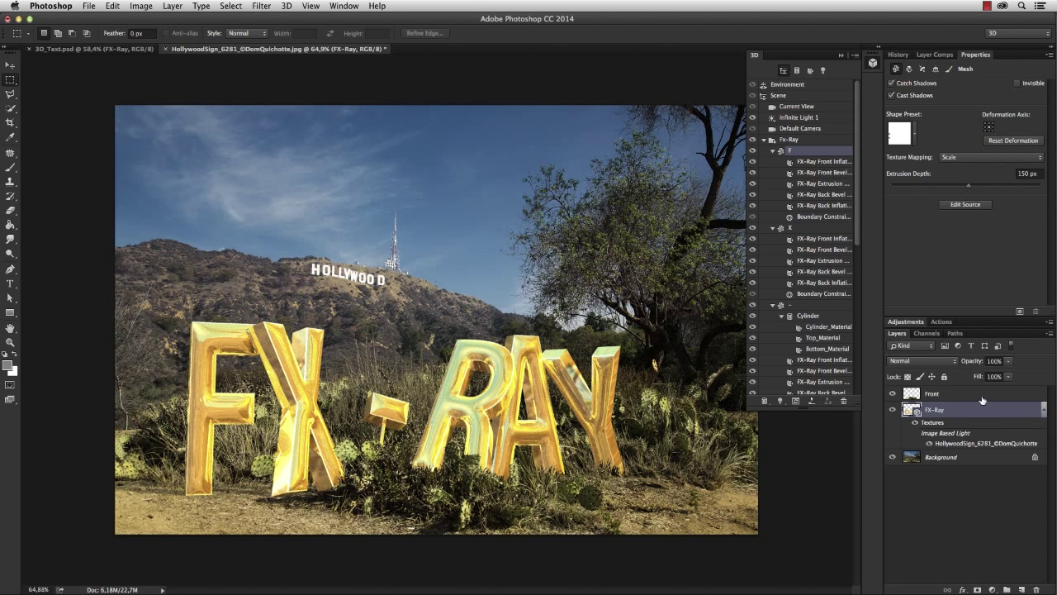
- Create a new layer named Shadow above the FX-Ray layer and clip it to that layer
click(1021, 590)
double_click(938, 409)
text(Shadow)
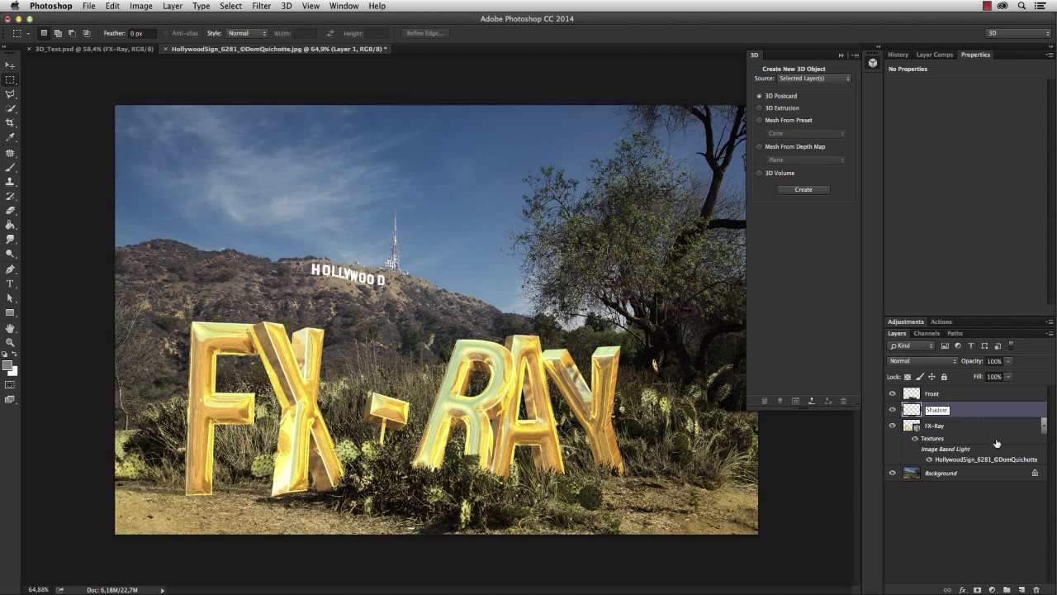
key(Return)
alt+click(965, 417)
- Paint soft black shadows at 10% brush opacity along the lower parts of the letters, and set the Shadow layer's opacity to 58%
key(b)
key(d)
key(shift+alt+f)
key(1)
drag(487, 452, 343, 472)
key(shift+alt+n)
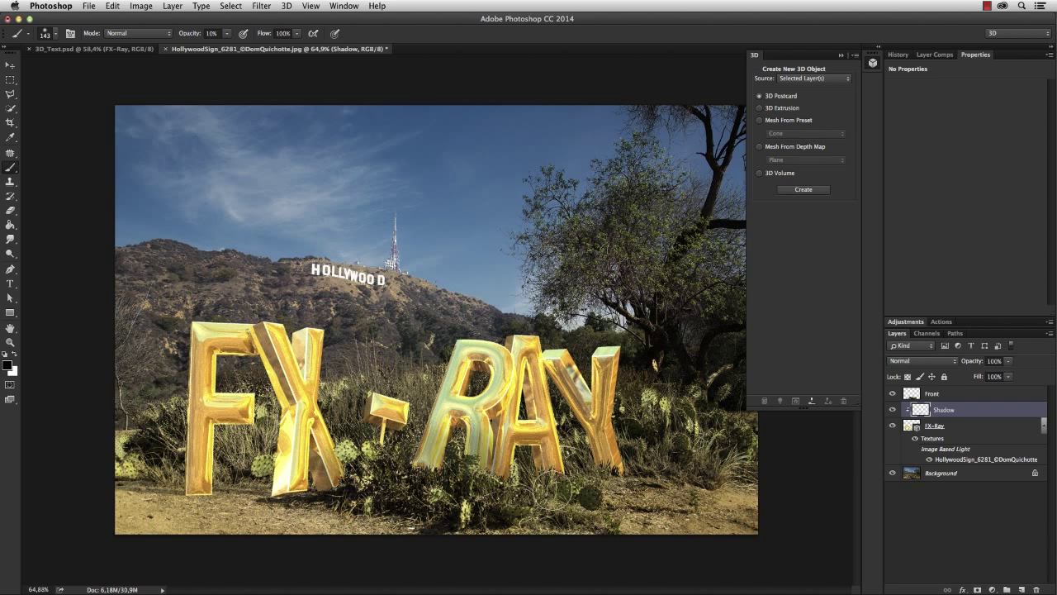
mouse_move(551, 470)
mouse_down()
mouse_move(630, 470)
mouse_move(559, 495)
mouse_move(472, 500)
mouse_move(406, 468)
mouse_up()
drag(357, 493, 337, 468)
mouse_move(206, 477)
mouse_down()
mouse_move(194, 501)
mouse_move(206, 479)
mouse_up()
drag(339, 494, 350, 465)
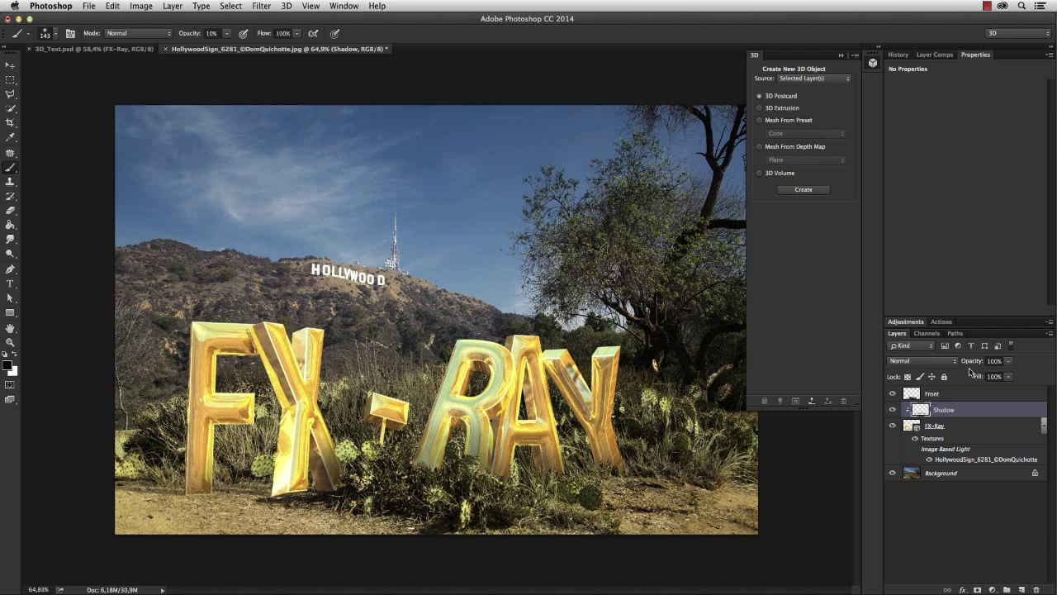
drag(972, 365, 941, 373)
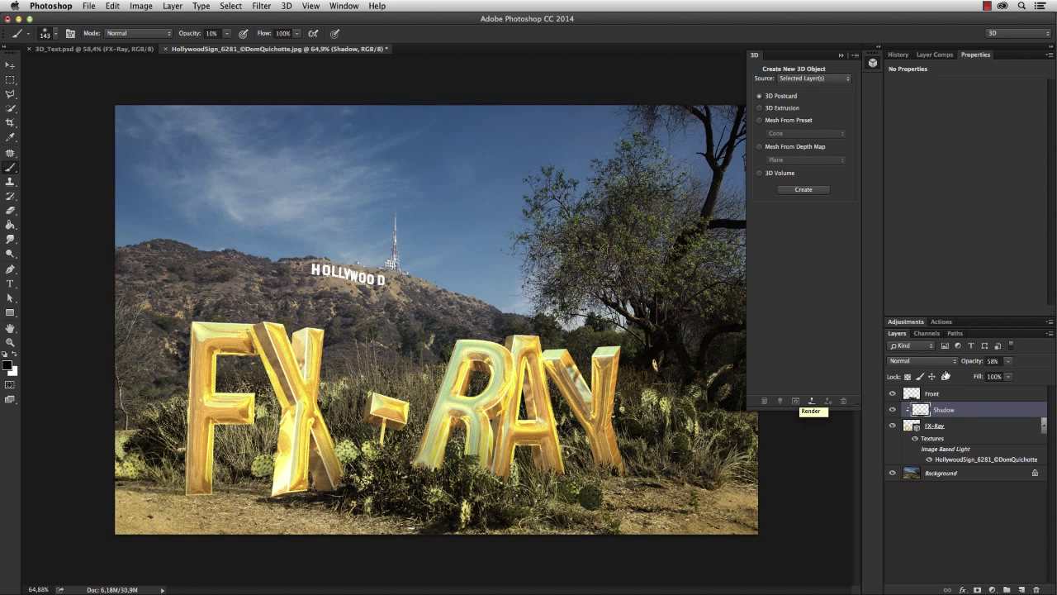
- Apply the Metal Steel (Brushed) material preset to all surfaces of every letter, the hyphen and its cylinder on the FX-Ray layer
click(981, 422)
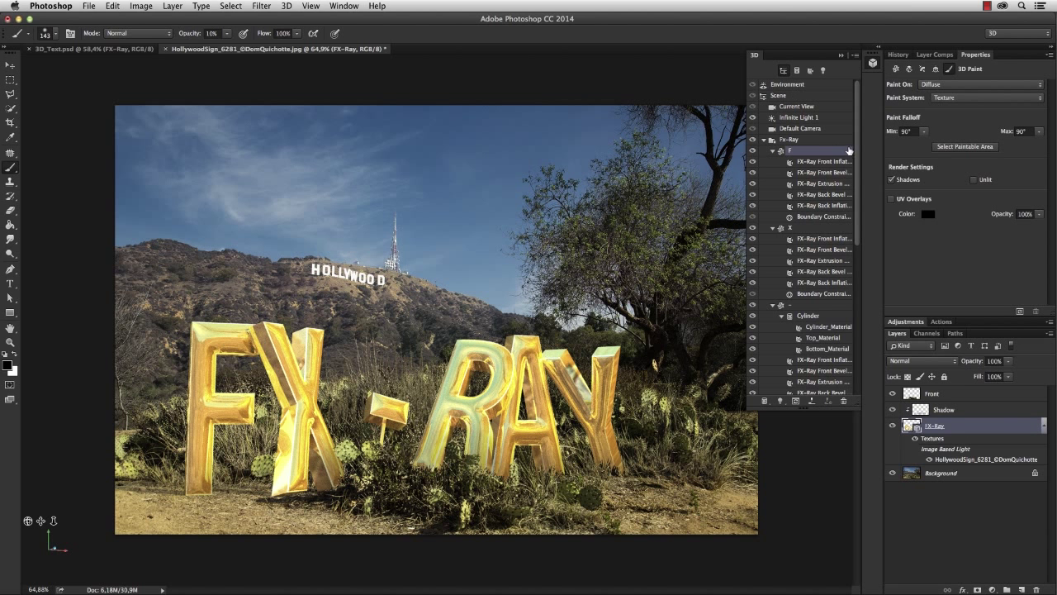
click(838, 163)
drag(858, 132, 872, 377)
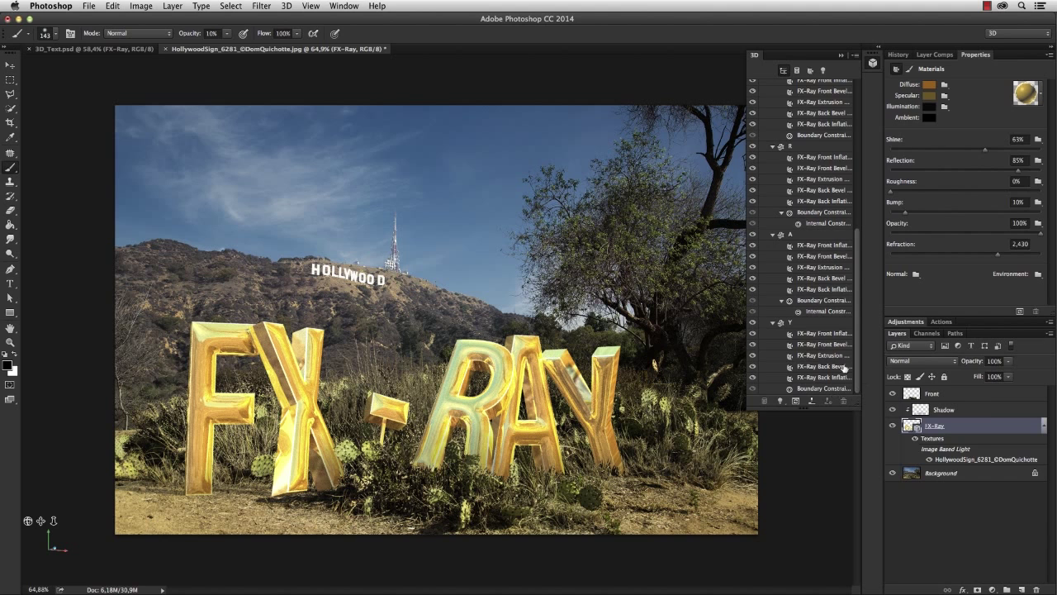
shift+click(837, 377)
click(1039, 93)
drag(1026, 195, 1027, 200)
scroll(1028, 200, down, 5)
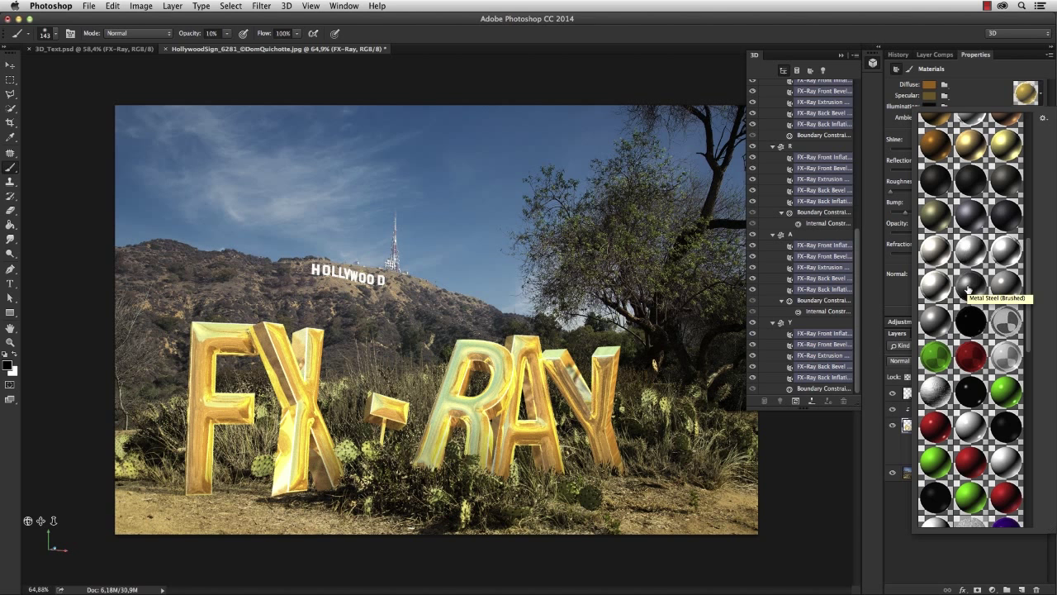
click(967, 289)
click(987, 82)
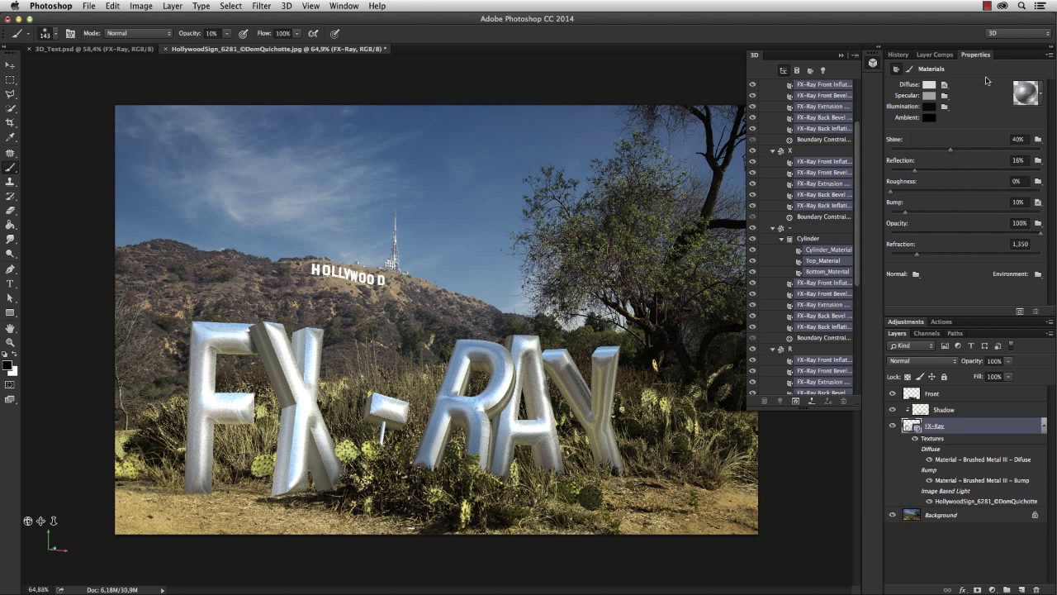
- Remove the diffuse texture from the selected letter materials and set their diffuse color to dark grey, RGB 84, 84, 84
click(944, 85)
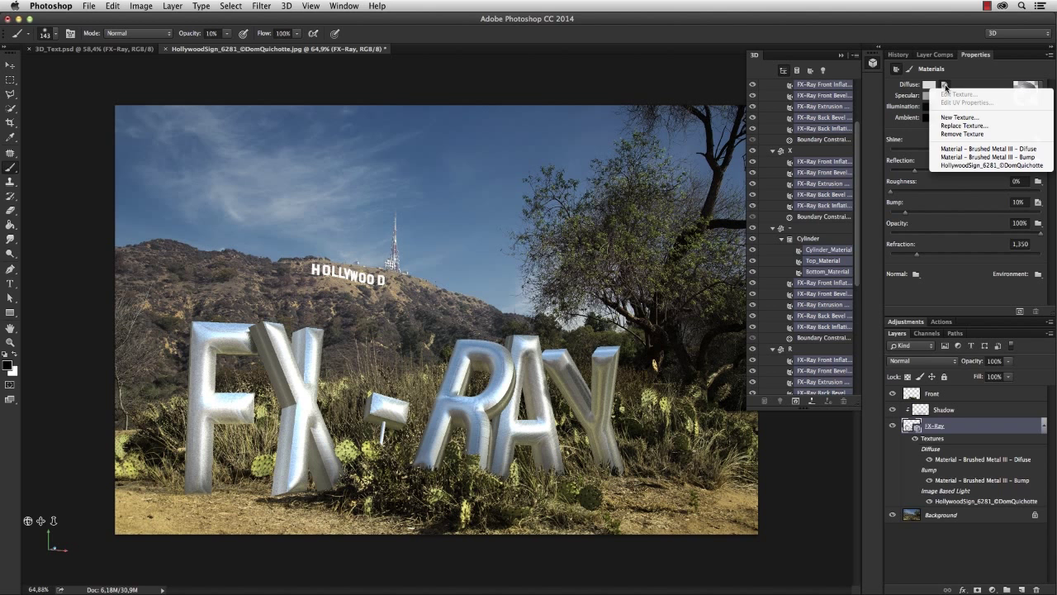
click(968, 133)
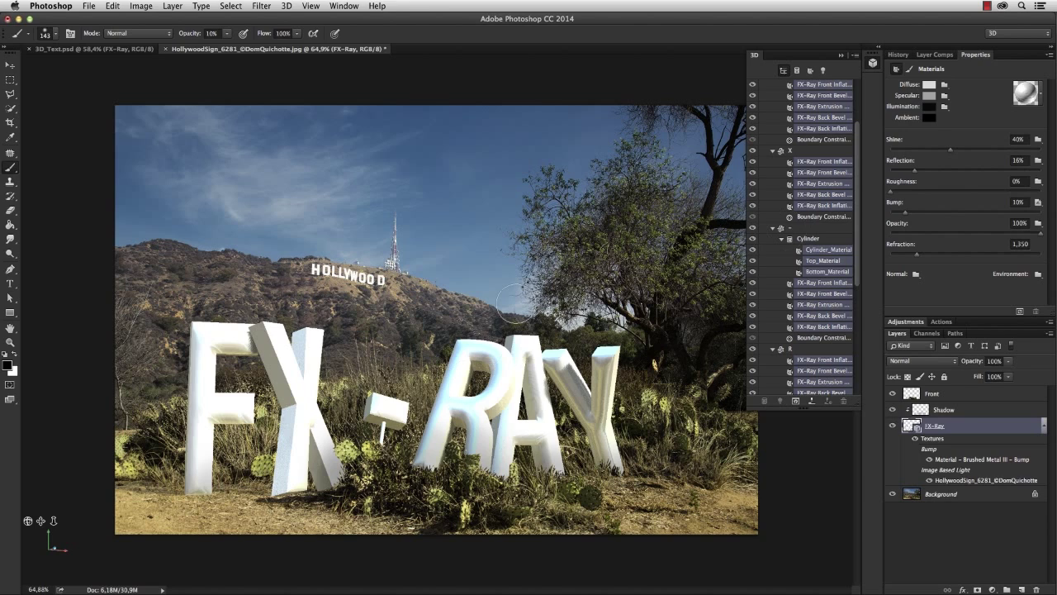
click(929, 85)
click(688, 341)
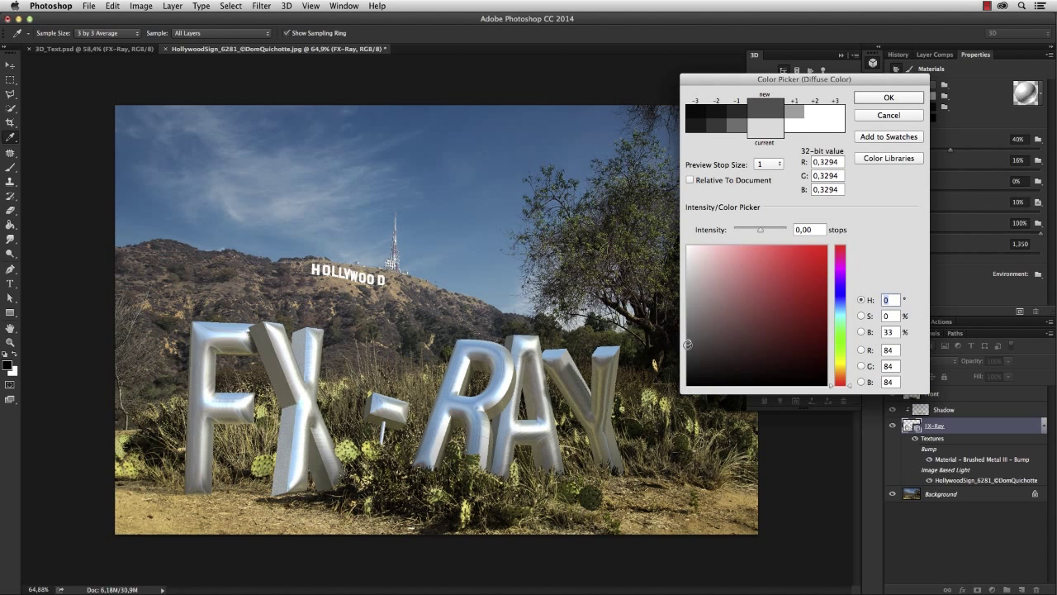
click(893, 98)
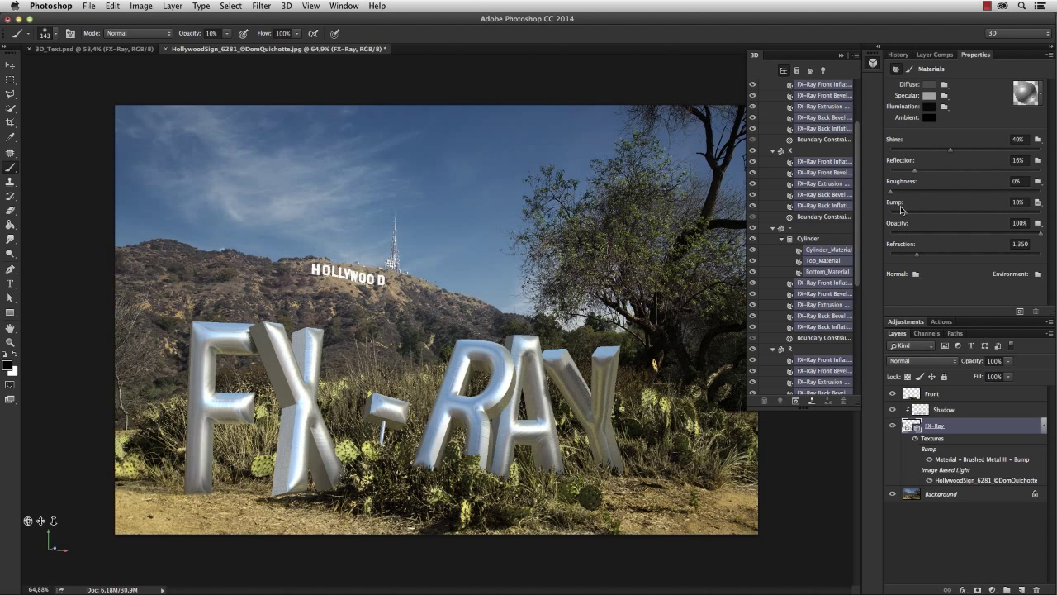
- Set the selected letter materials' bump to 50%, reflection to 88% and shine to 70%
click(1038, 202)
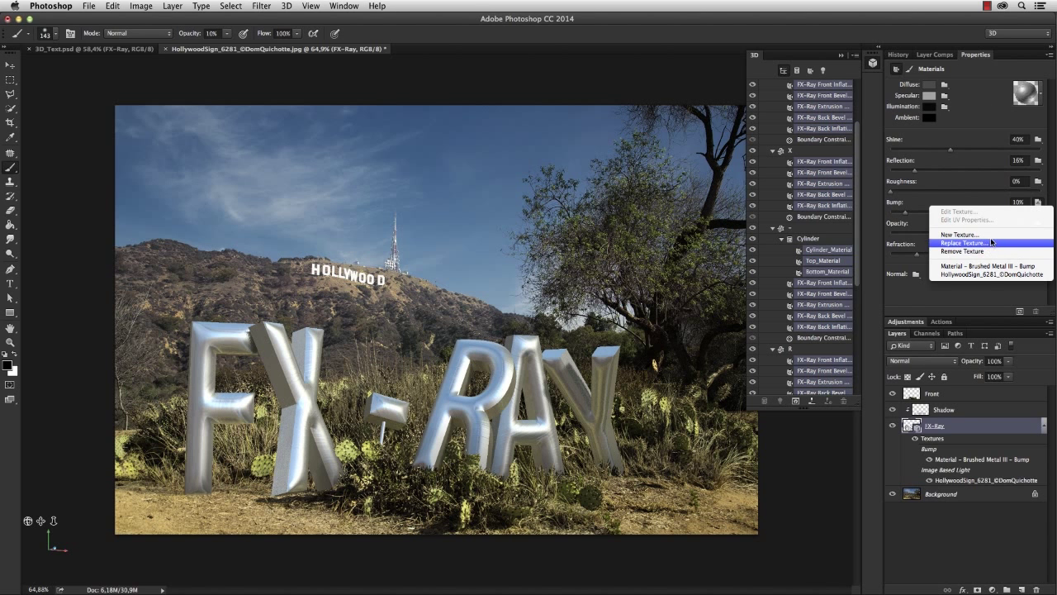
click(1023, 269)
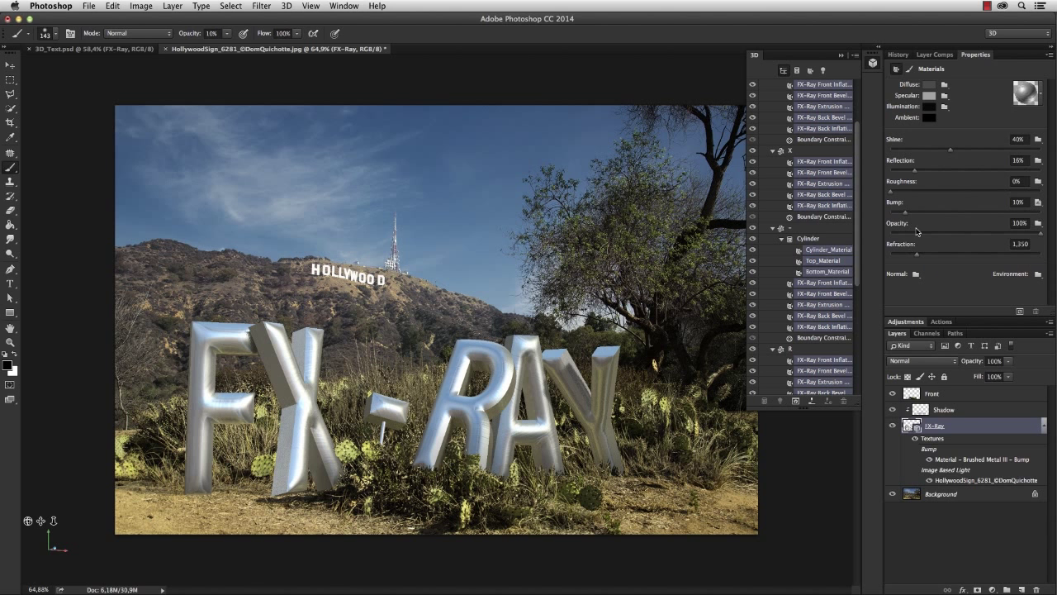
drag(907, 215, 966, 221)
key(m)
drag(914, 171, 1023, 173)
drag(950, 151, 995, 152)
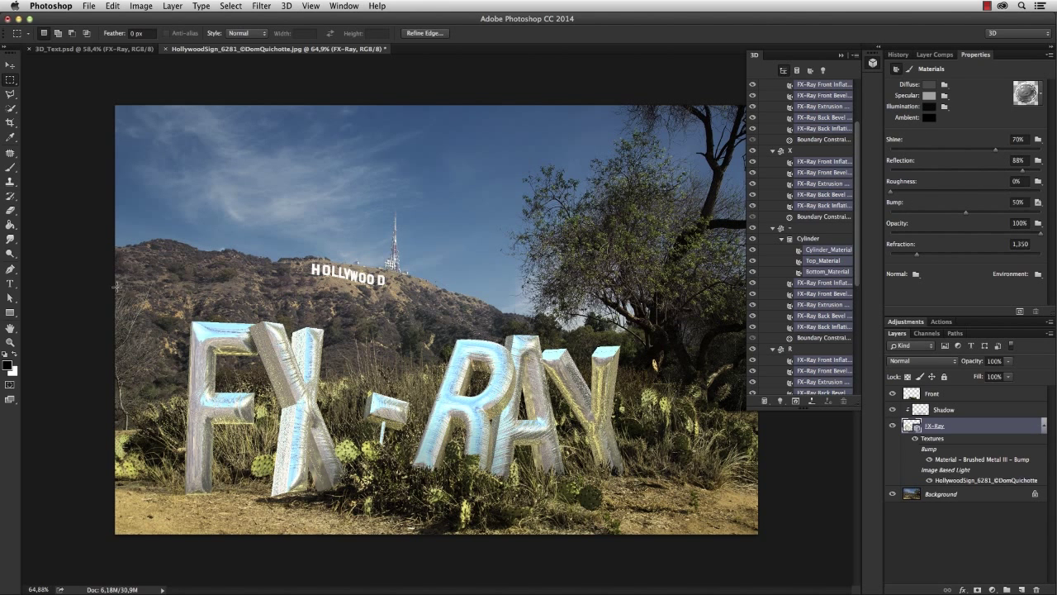
- Render a rectangular area around all the letters, stop the render early, and inspect the brushed-metal reflections on the R, A and Y up close
drag(116, 296, 654, 533)
click(1019, 310)
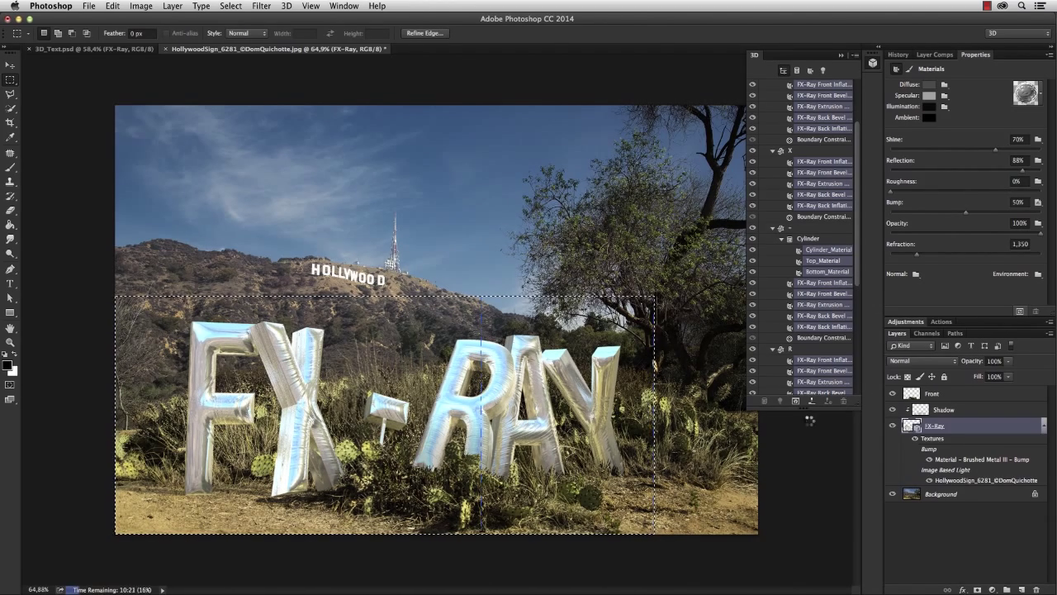
key(Escape)
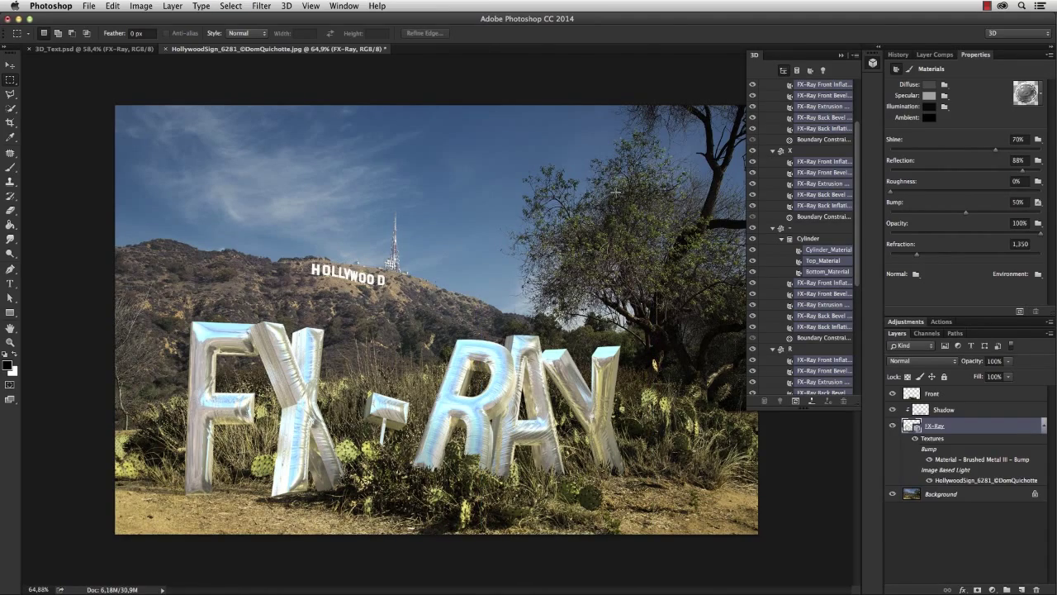
drag(601, 429, 773, 421)
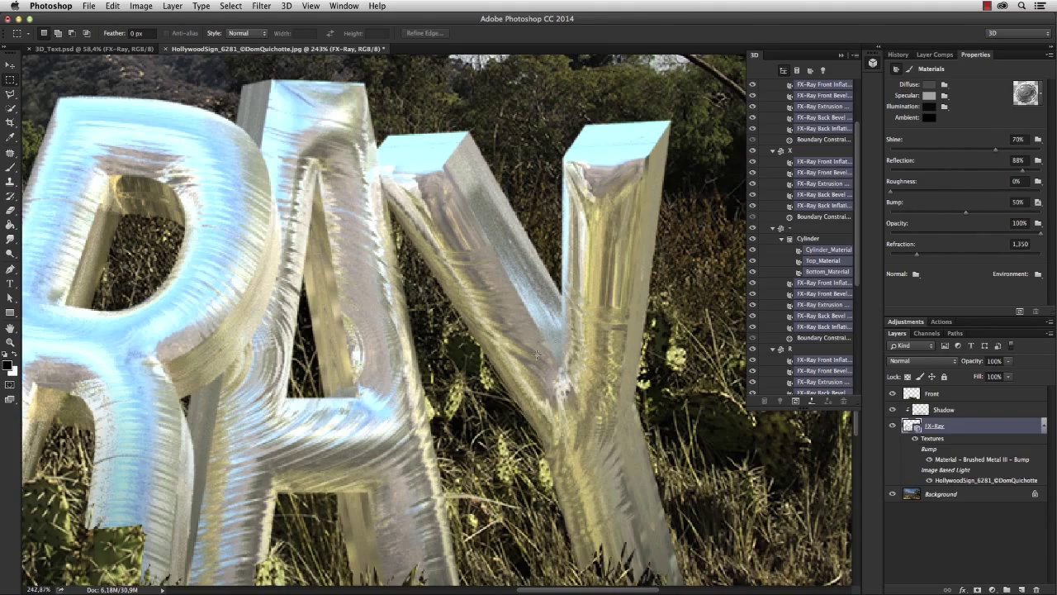
scroll(450, 277, down, 3)
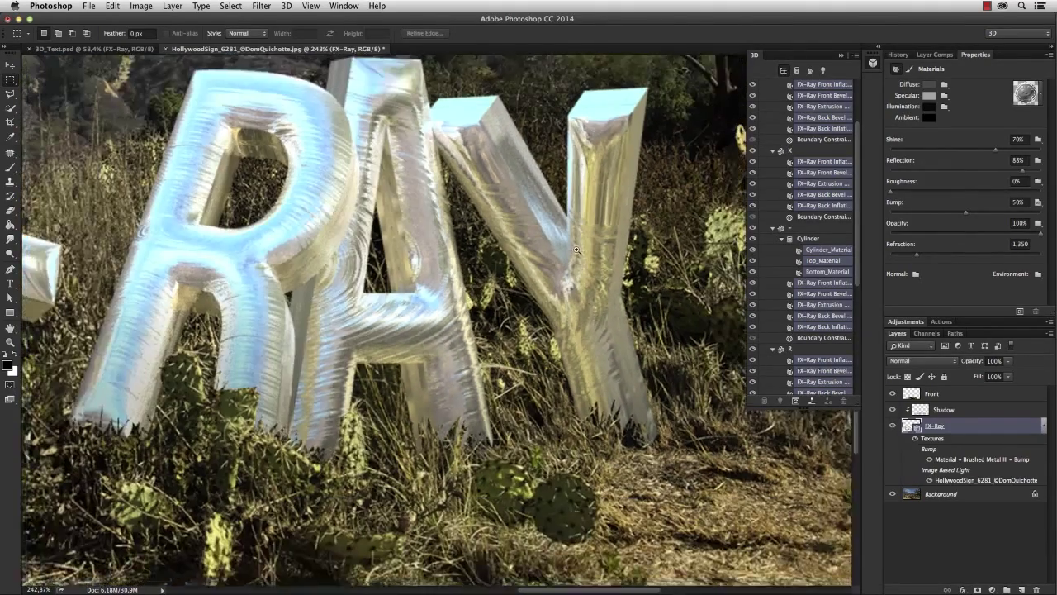